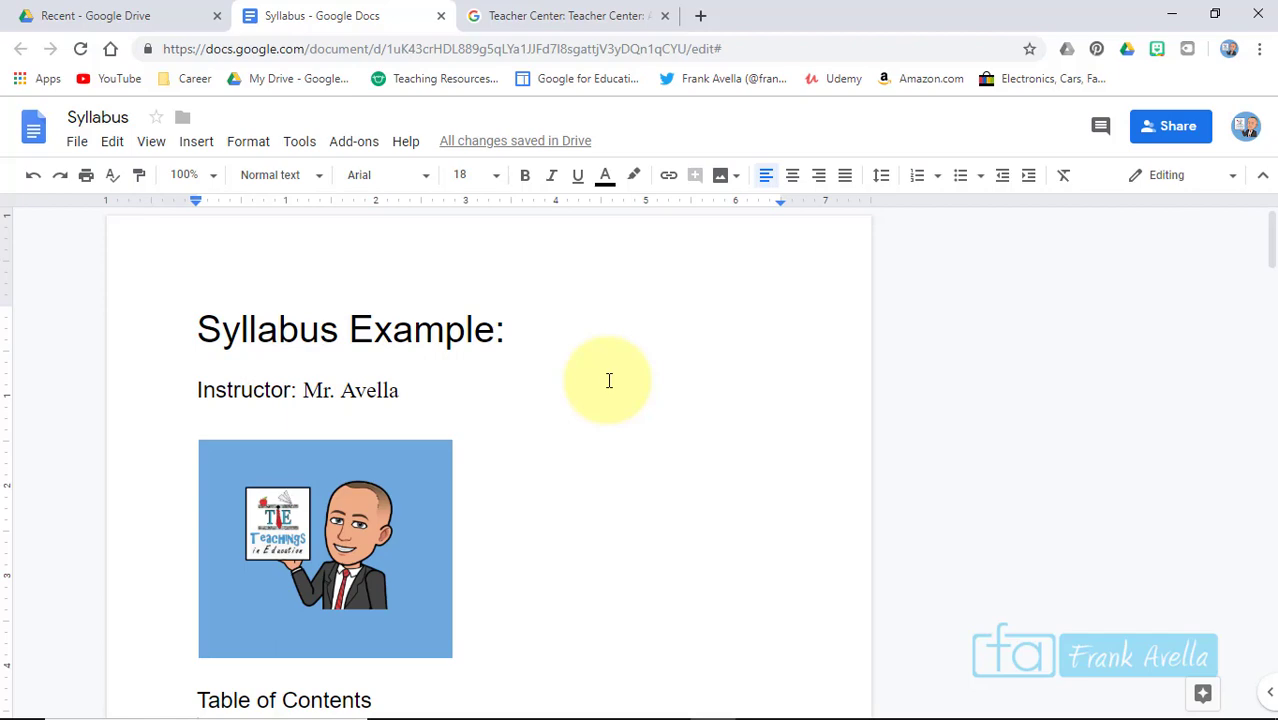
# Check the heading styles of Class Expectations: and Meeting Info: near the Table of Contents heading
pyautogui.scroll(-1, 608, 380)
pyautogui.press('Down')
pyautogui.press('Down')
pyautogui.press('Down')
pyautogui.press('Down')
pyautogui.press('Down')
pyautogui.press('Down')
pyautogui.press('Down')
pyautogui.press('Down')
pyautogui.press('Down')
pyautogui.press('Down')
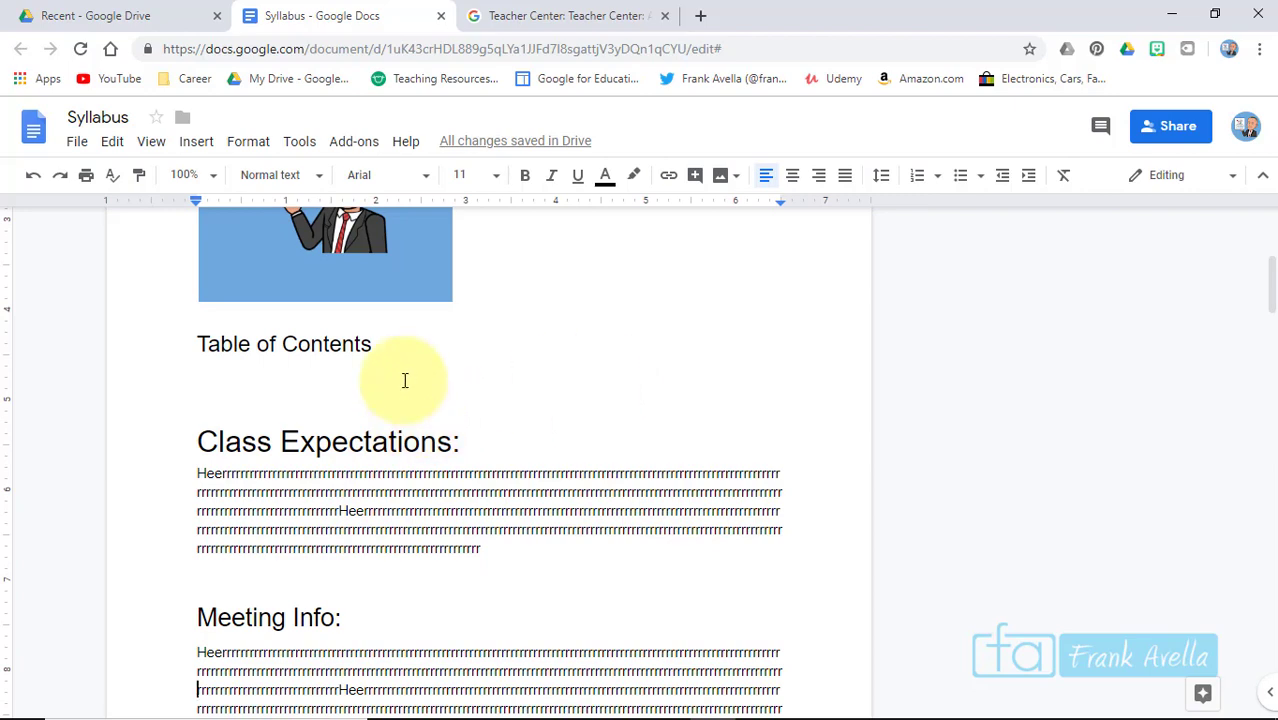
pyautogui.moveTo(1270, 285)
pyautogui.mouseDown()
pyautogui.moveTo(1268, 237)
pyautogui.moveTo(1268, 284)
pyautogui.mouseUp()
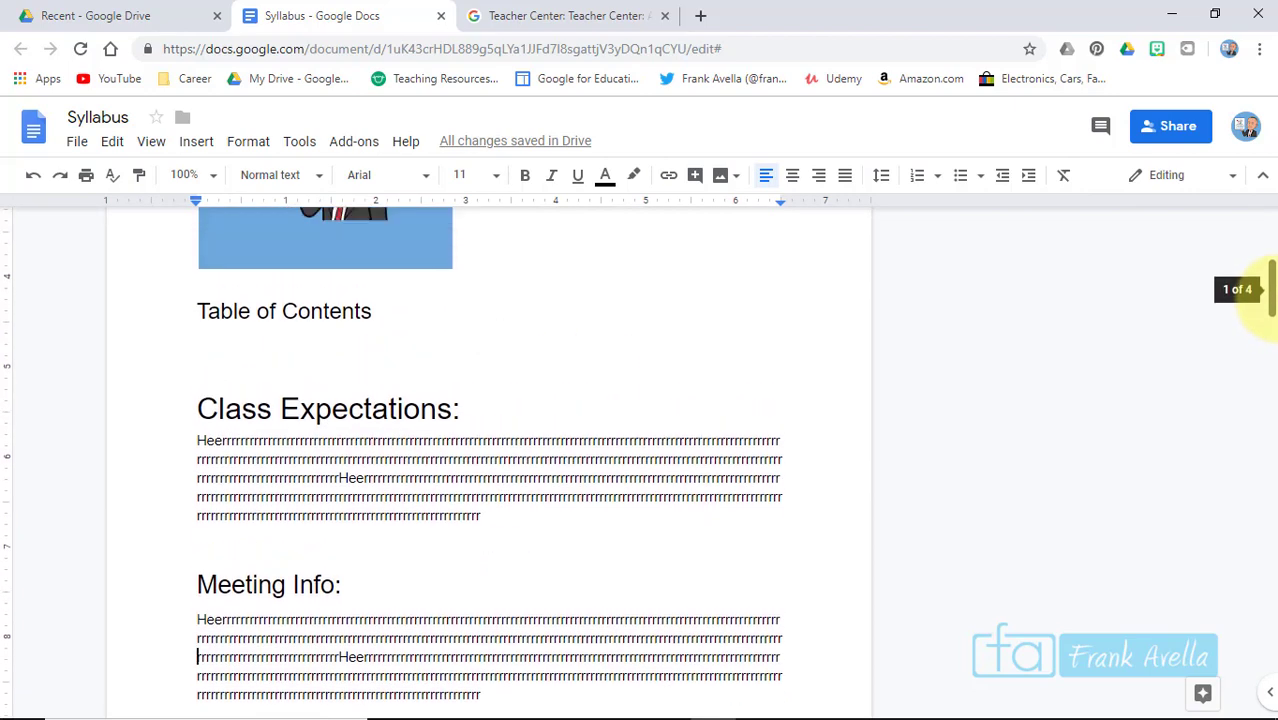
pyautogui.click(211, 344)
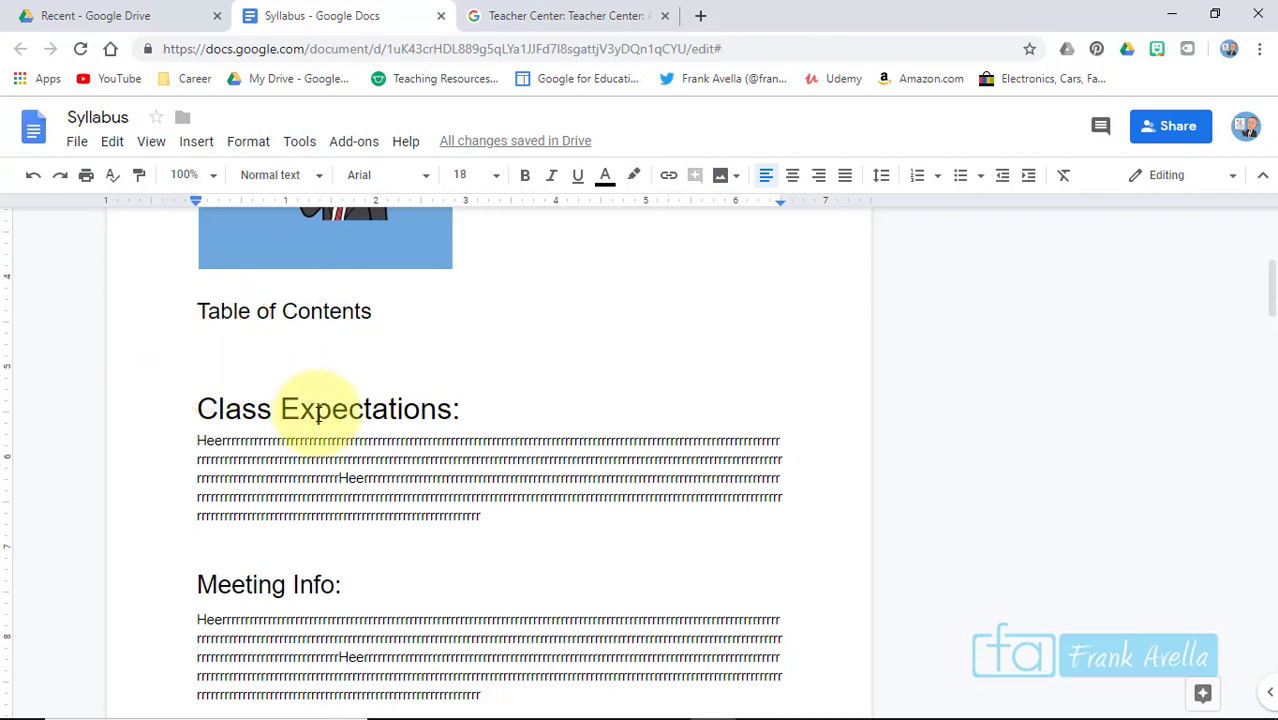
pyautogui.click(461, 410)
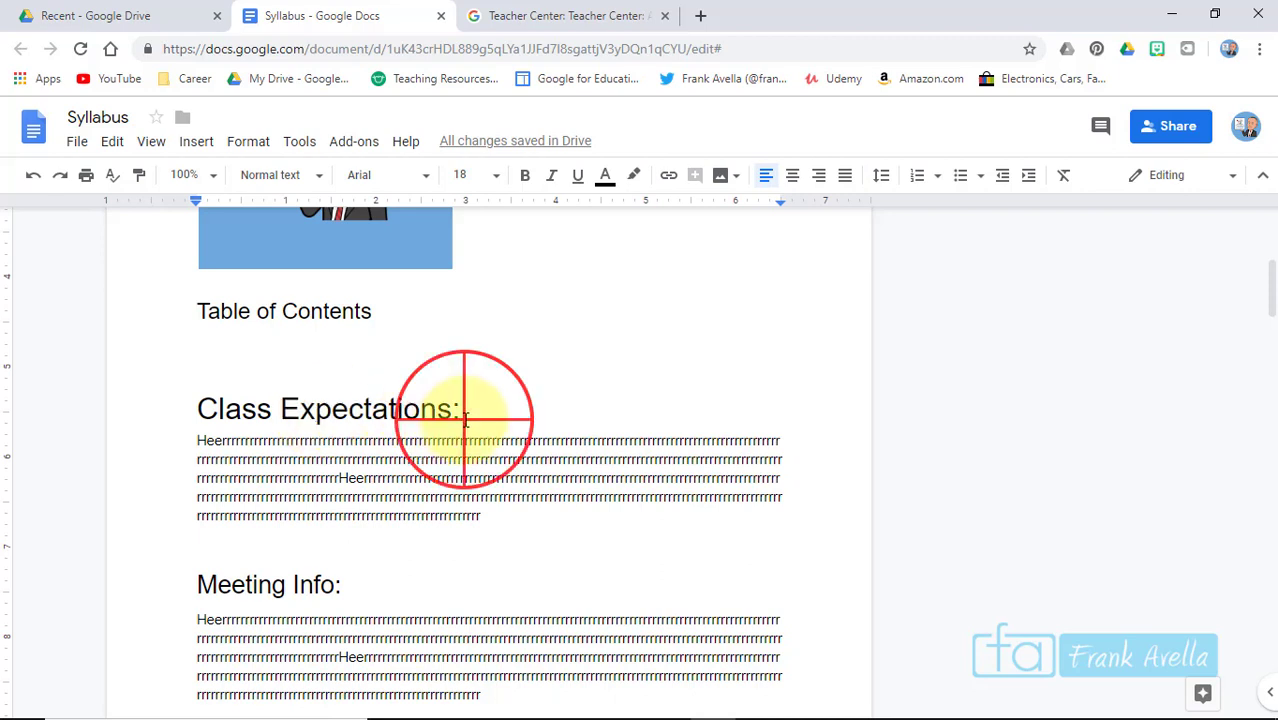
pyautogui.click(219, 340)
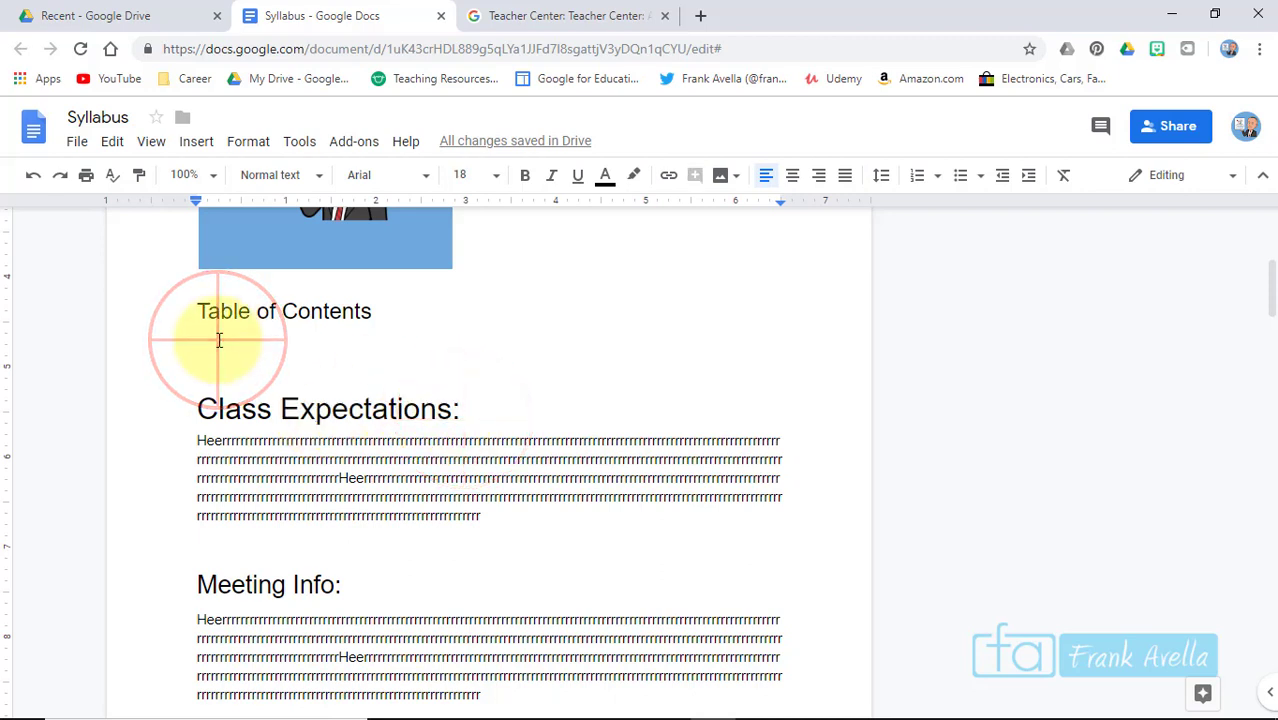
pyautogui.click(343, 586)
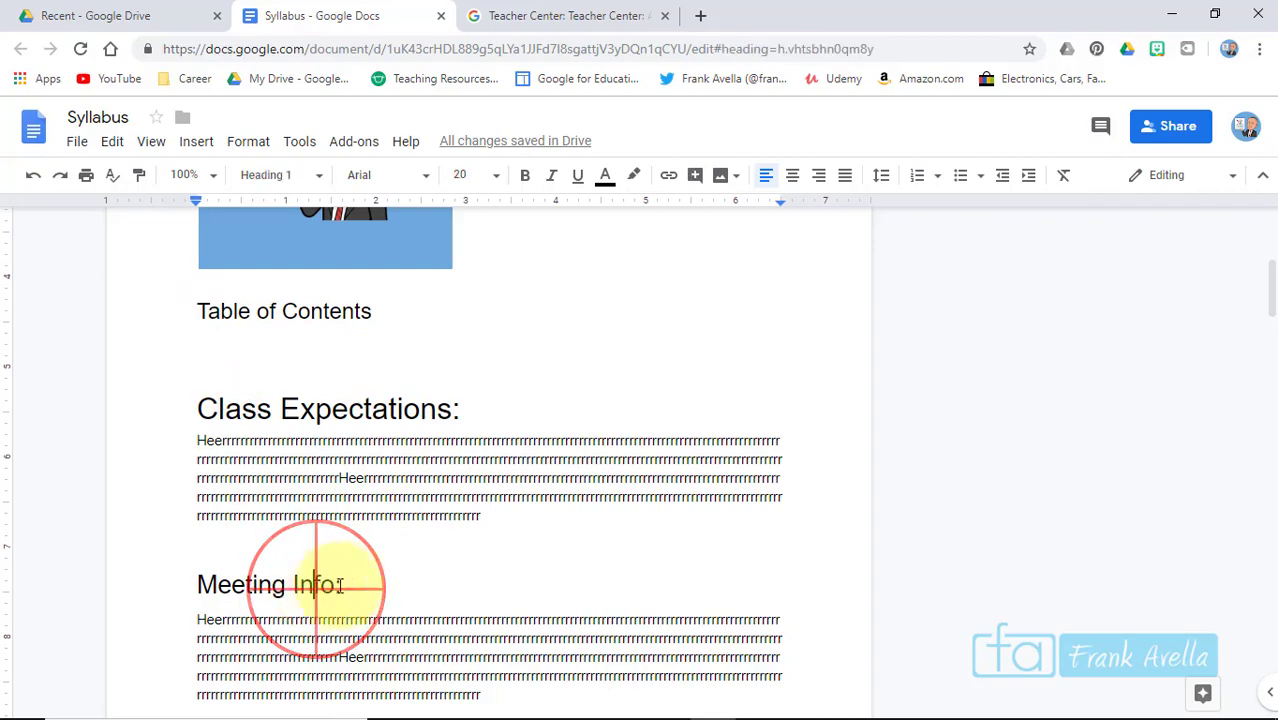
pyautogui.moveTo(395, 570); pyautogui.dragTo(214, 552)
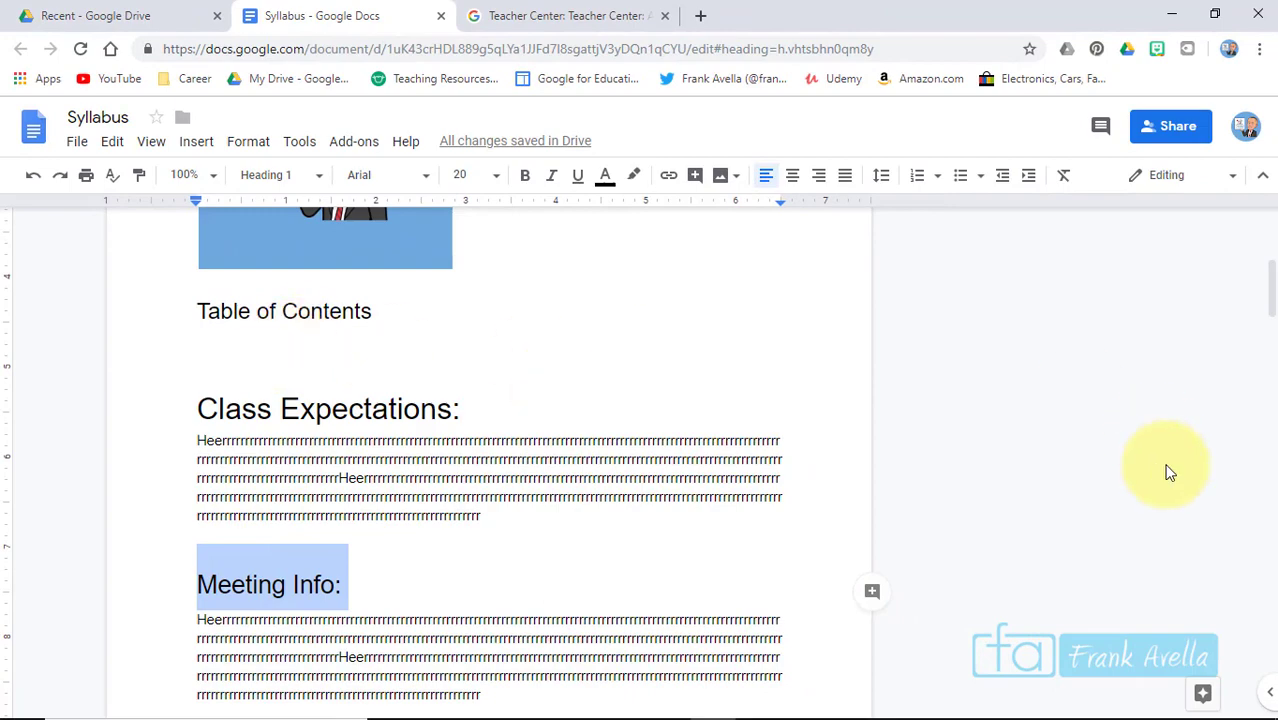
# Inspect the Course Knowledge:, Procedure: and Class Expectations: headings to confirm their styles
pyautogui.moveTo(1271, 288); pyautogui.dragTo(1273, 345)
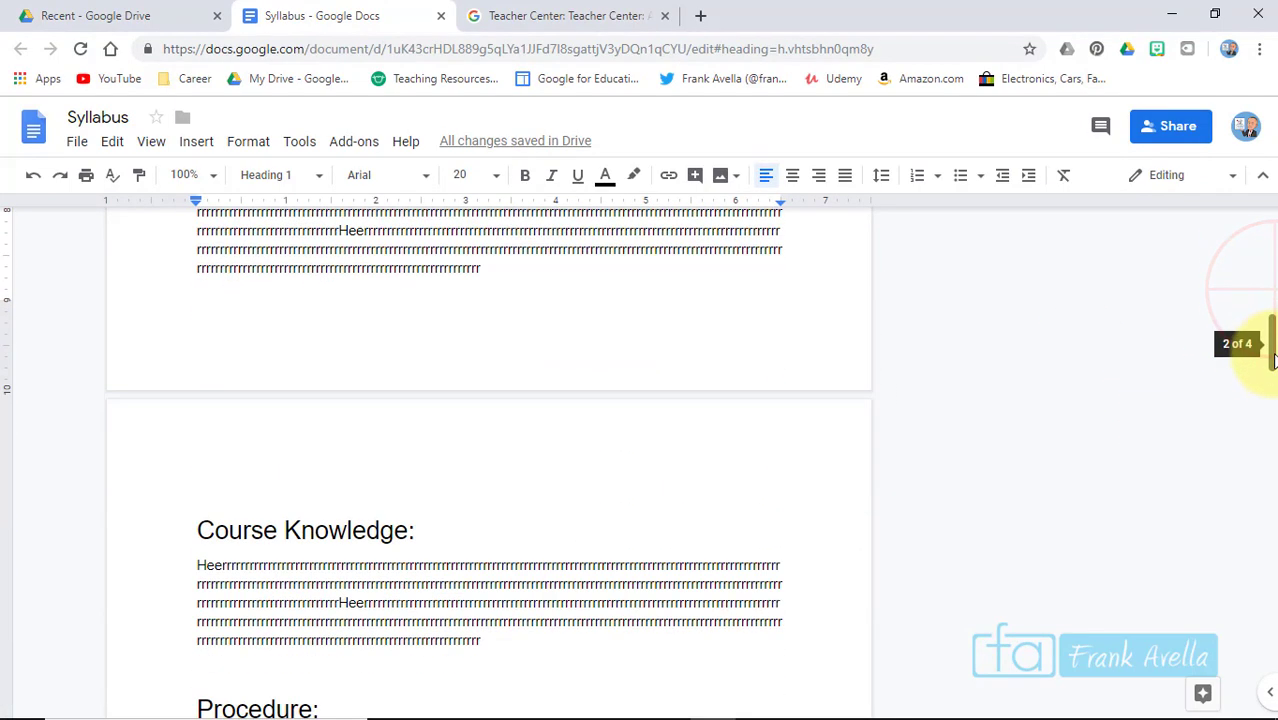
pyautogui.moveTo(417, 399); pyautogui.dragTo(197, 375)
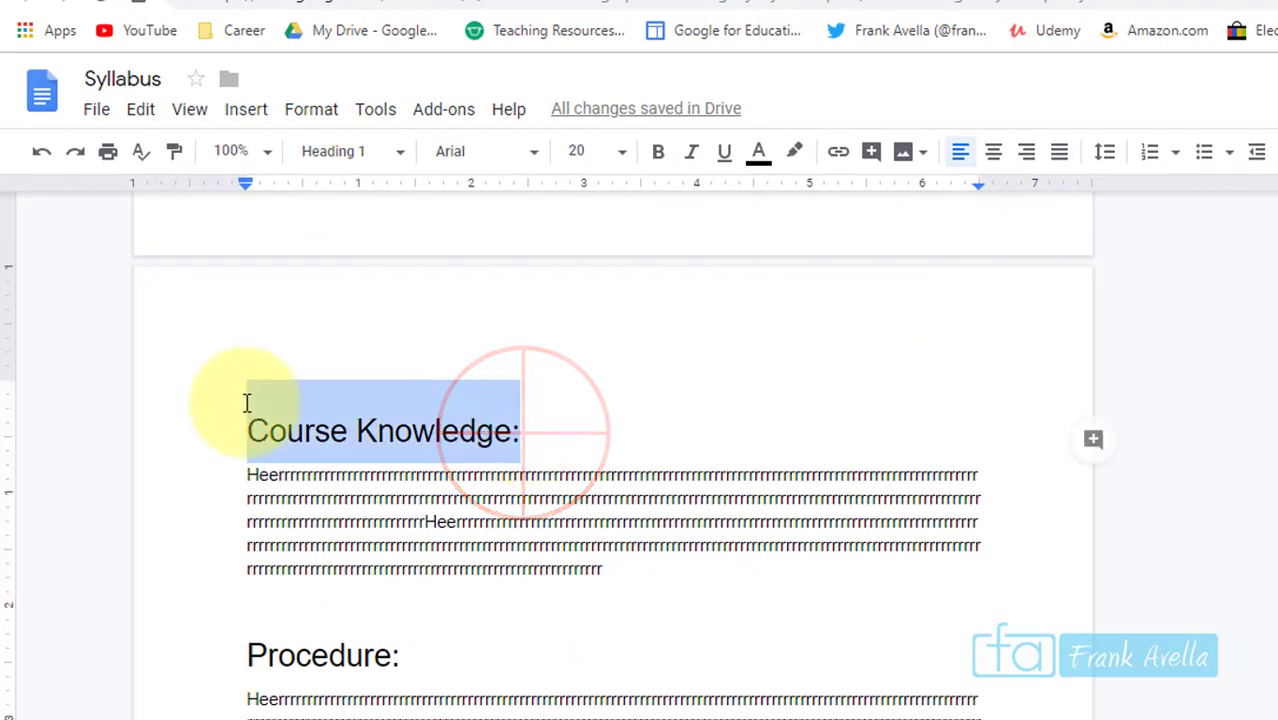
pyautogui.click(538, 530)
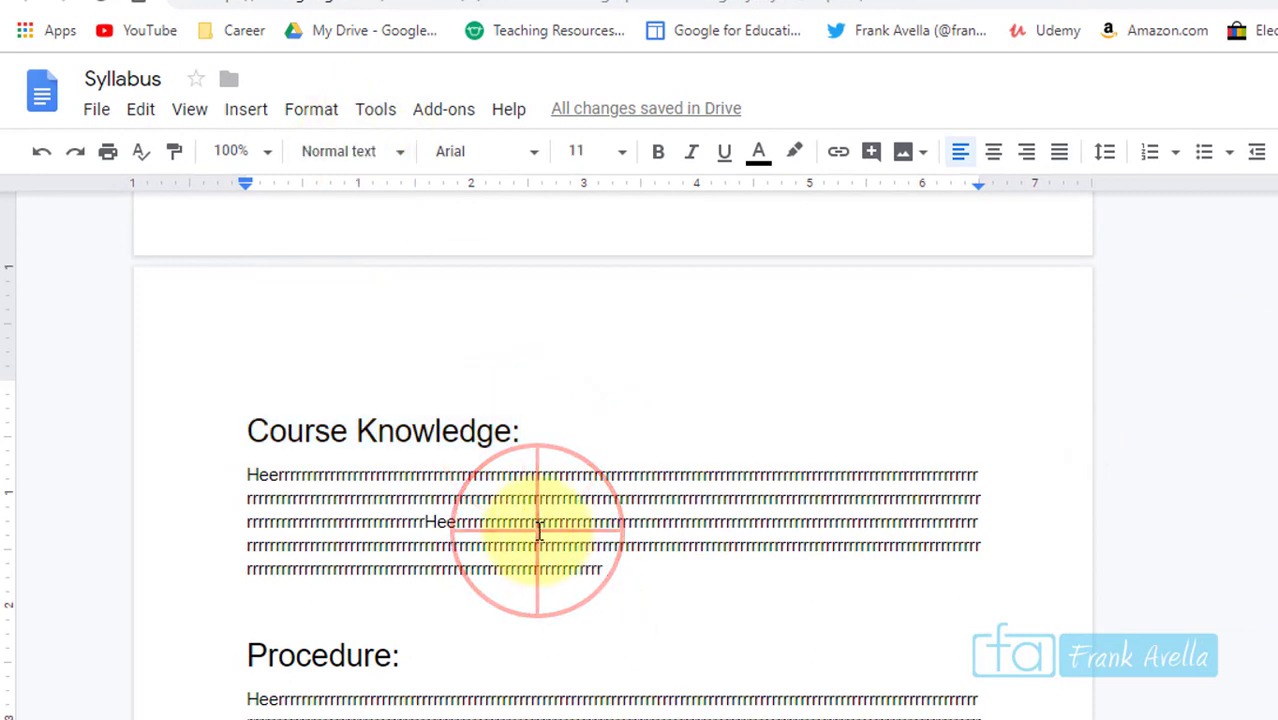
pyautogui.moveTo(399, 662); pyautogui.dragTo(234, 634)
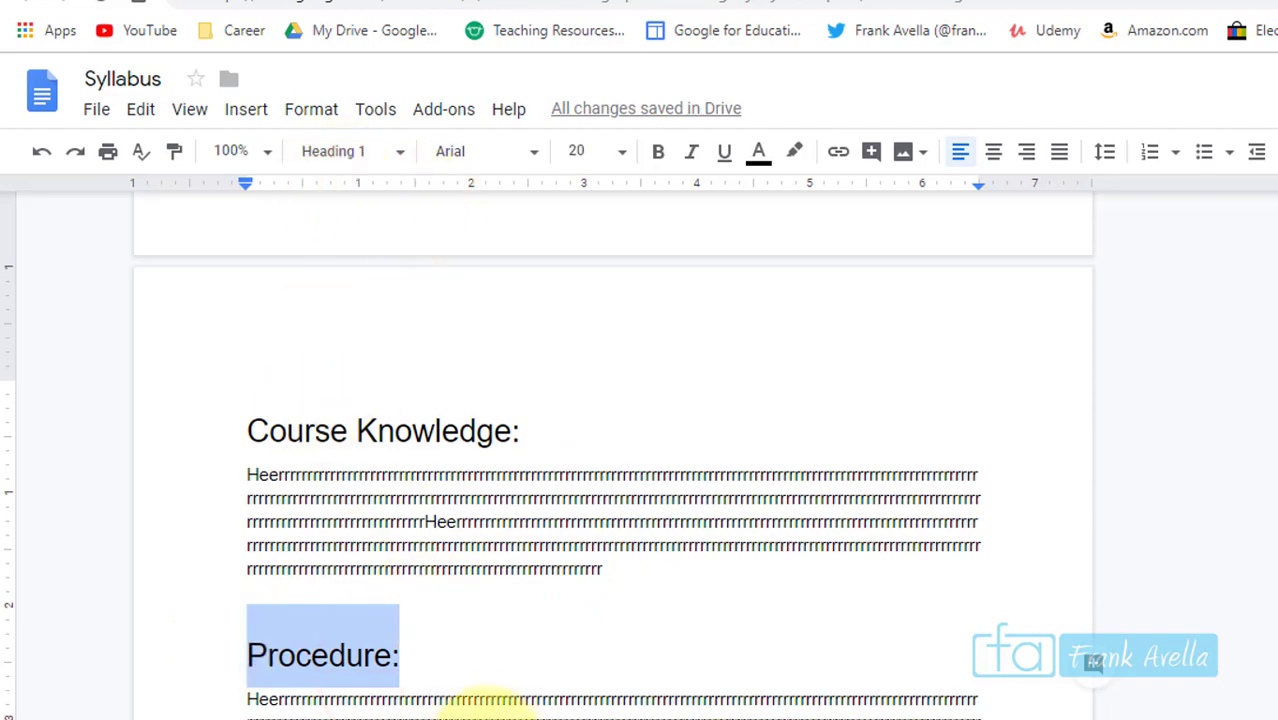
pyautogui.click(484, 700)
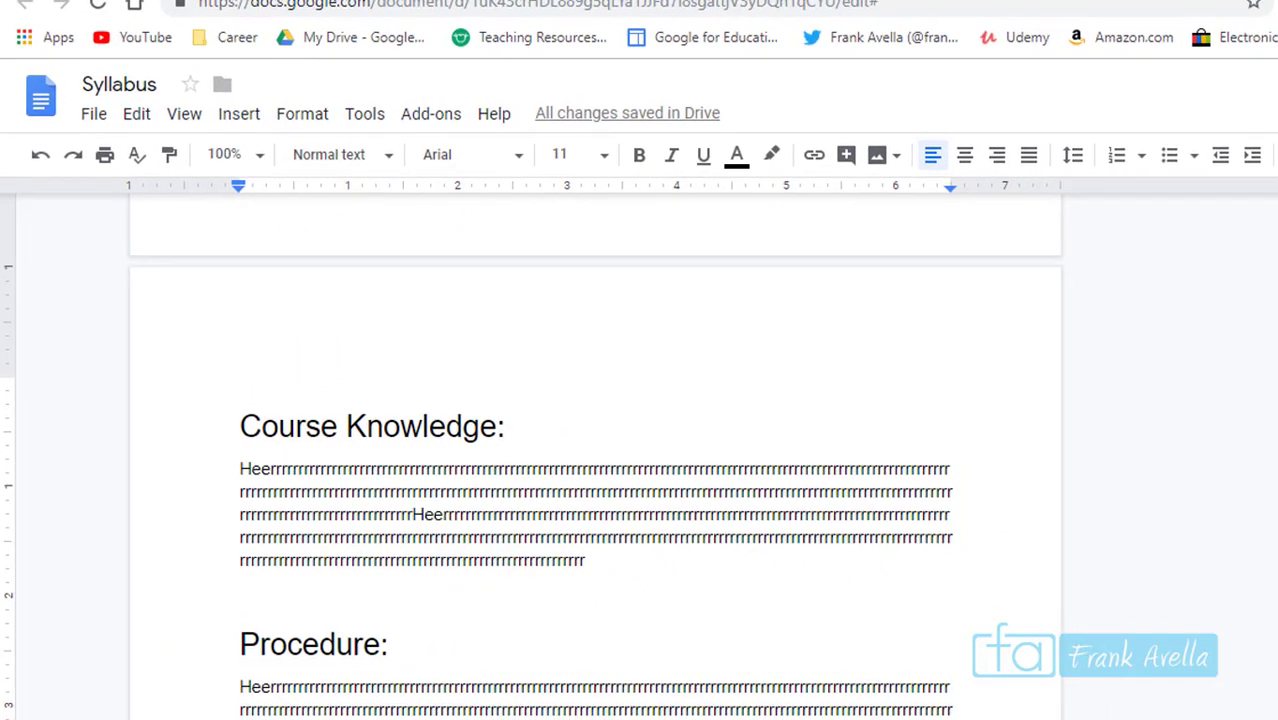
pyautogui.click(1276, 366)
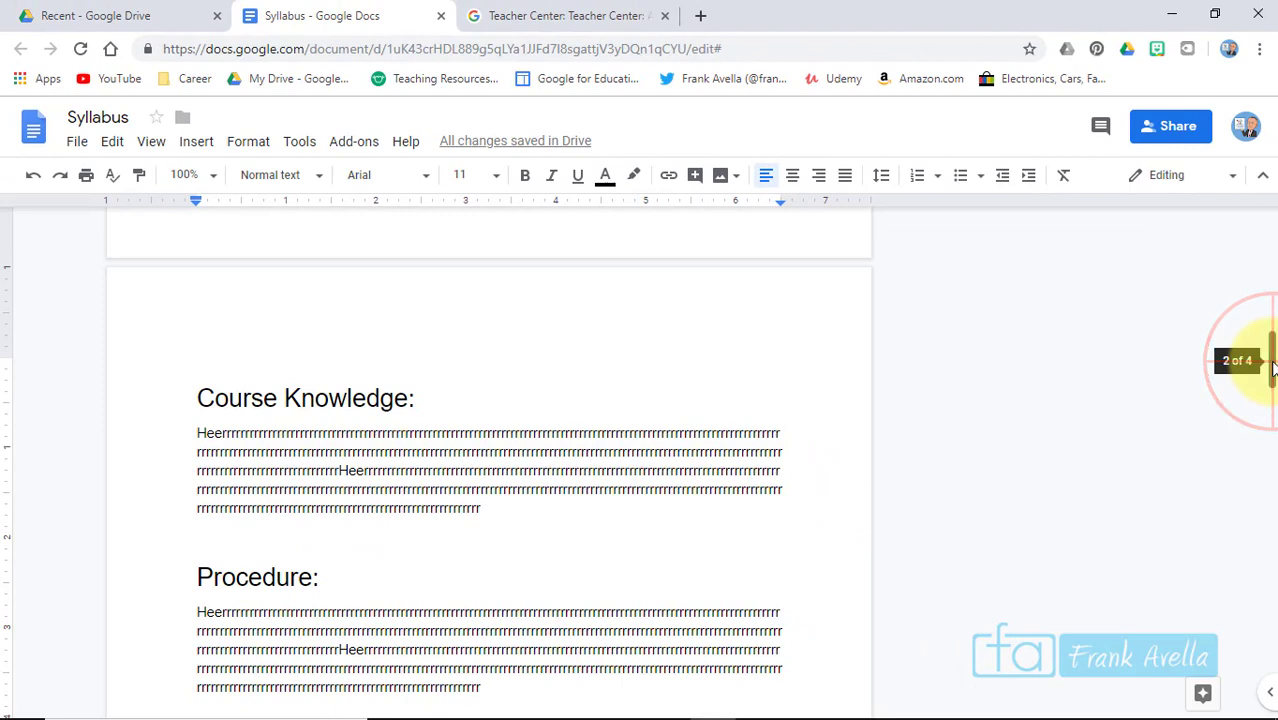
pyautogui.moveTo(1273, 366); pyautogui.dragTo(1270, 270)
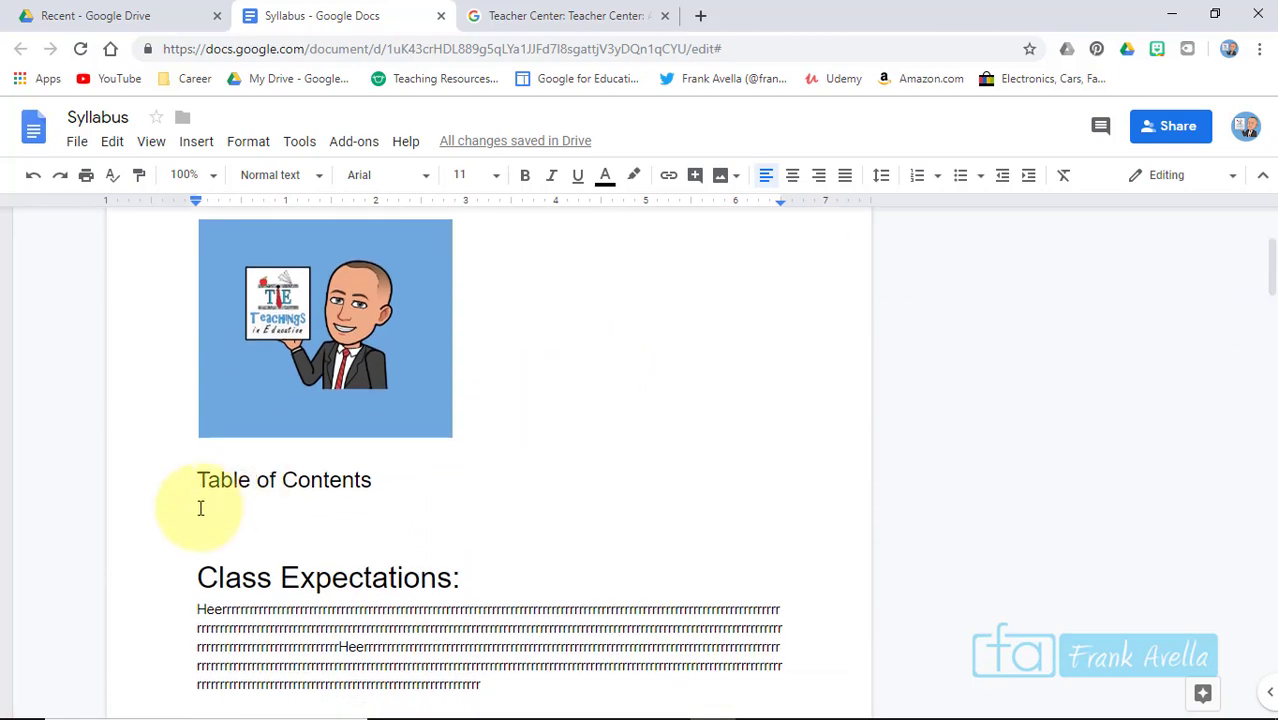
pyautogui.moveTo(459, 579); pyautogui.dragTo(171, 571)
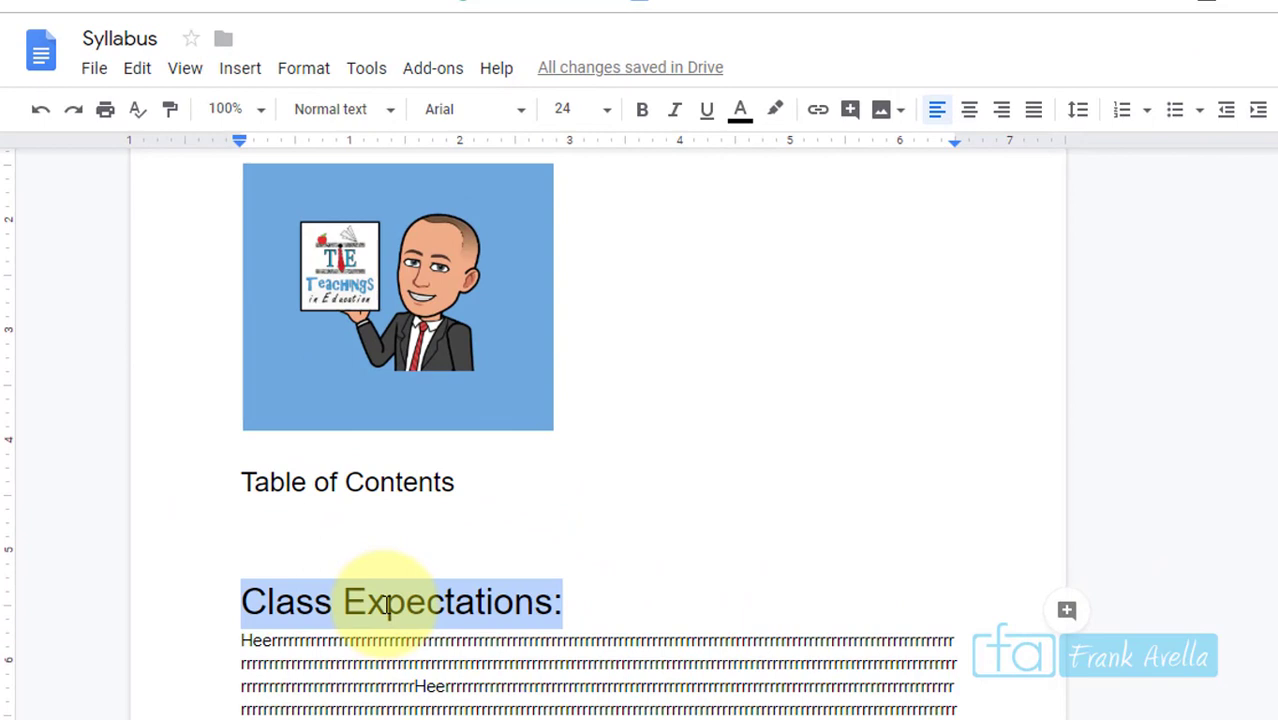
# Insert a table of contents with blue links on the blank line under Table of Contents
pyautogui.click(283, 514)
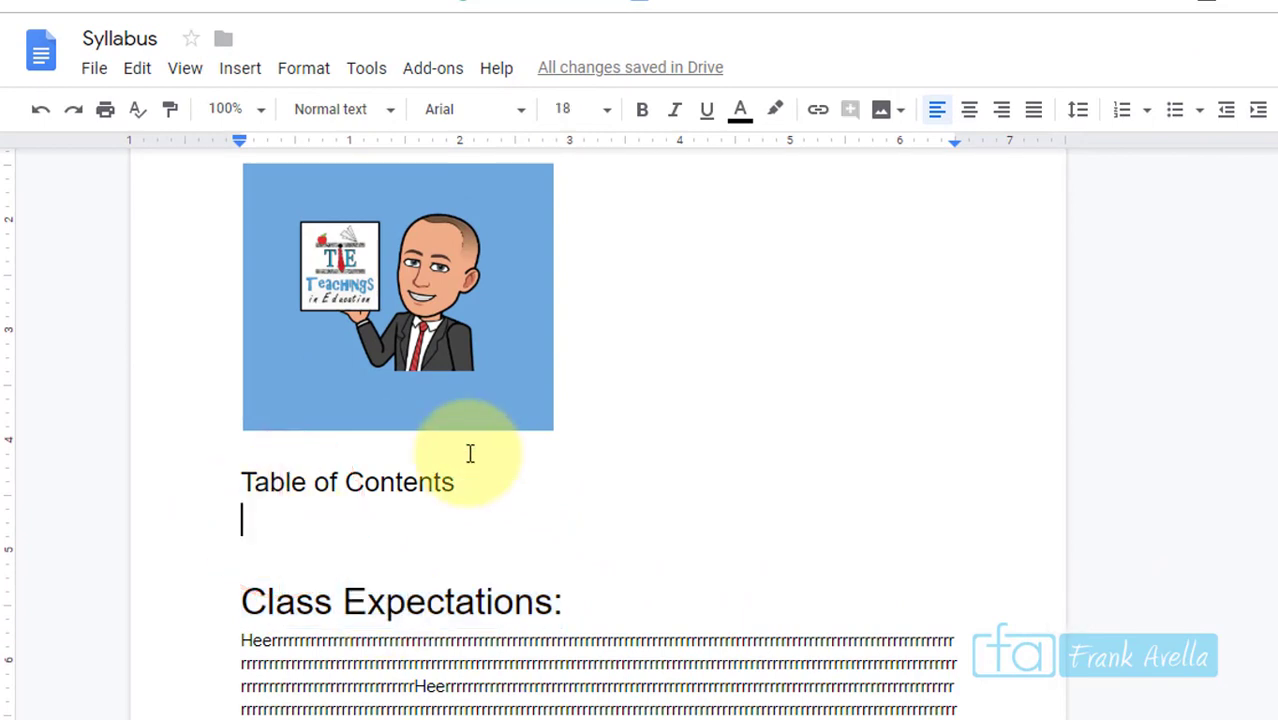
pyautogui.click(245, 78)
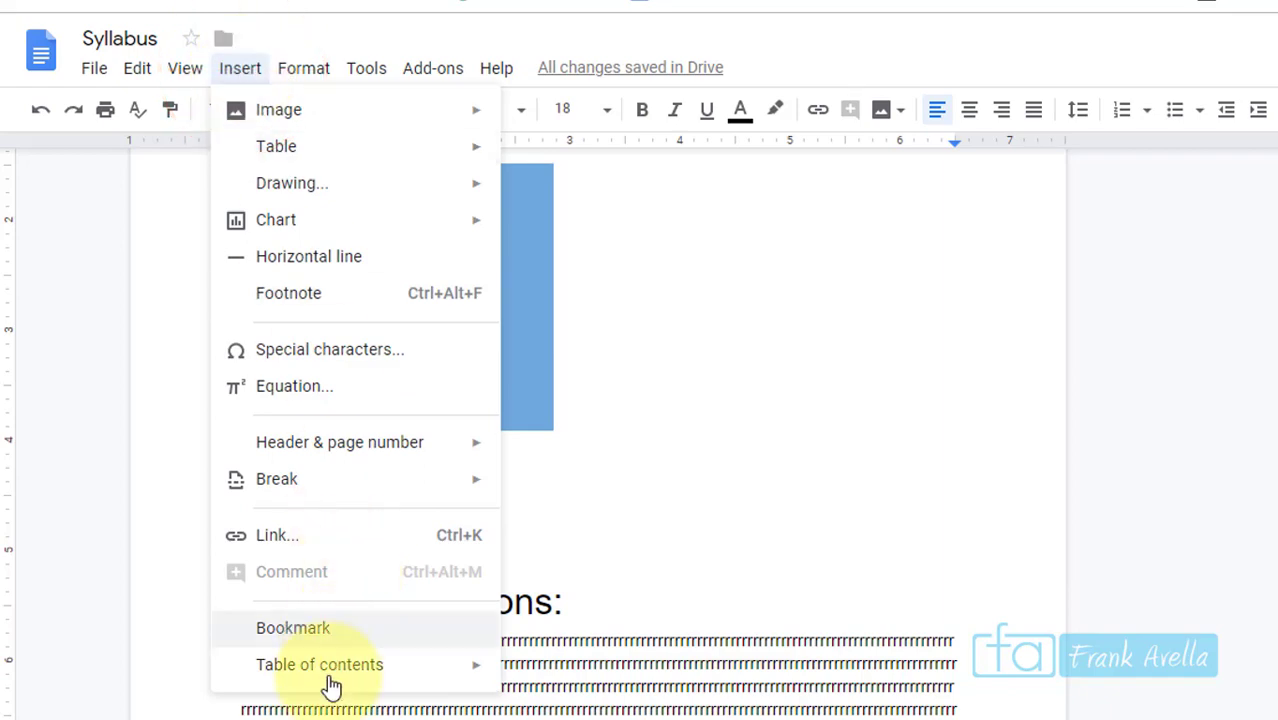
pyautogui.moveTo(355, 666)
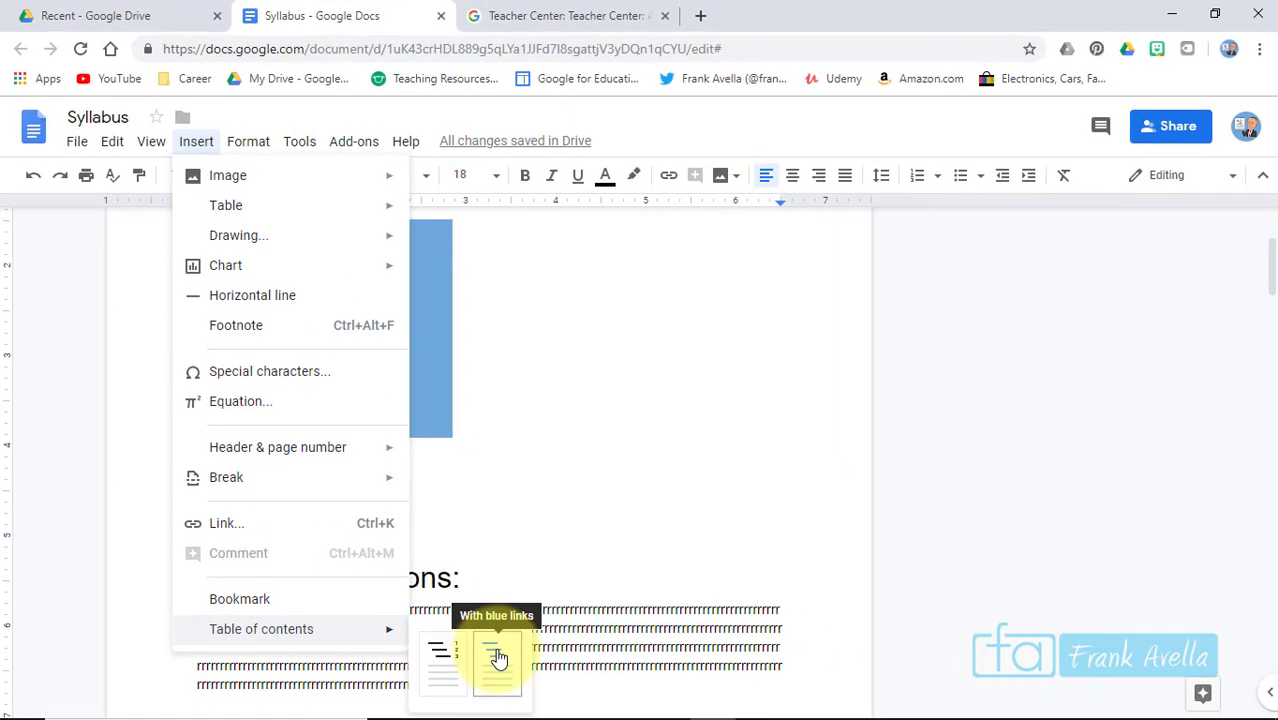
pyautogui.click(498, 657)
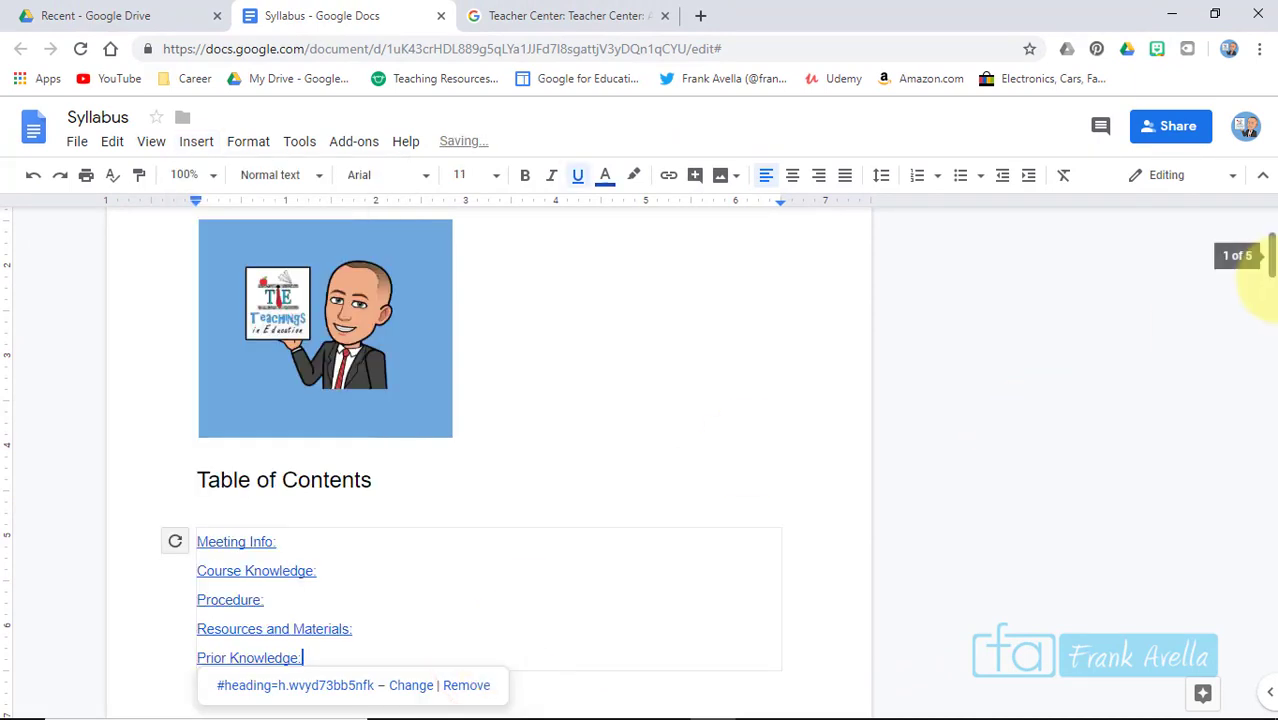
pyautogui.moveTo(1272, 258); pyautogui.dragTo(1272, 272)
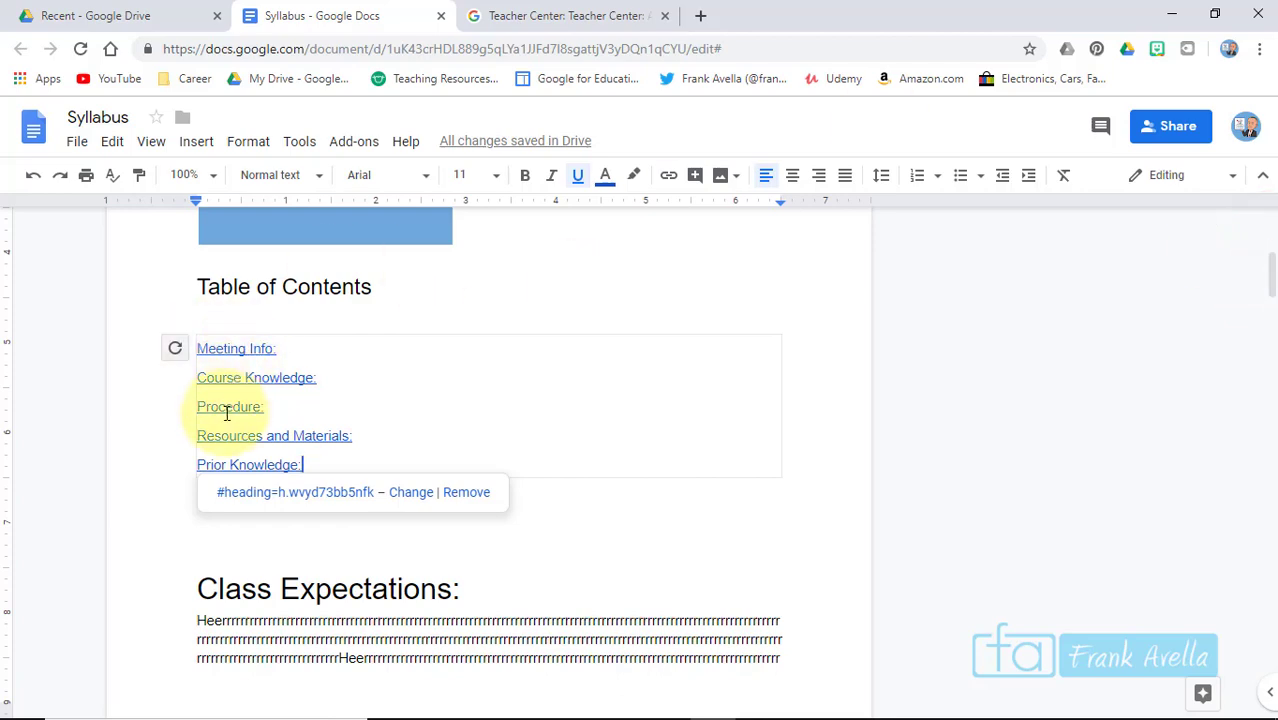
pyautogui.moveTo(1270, 272)
pyautogui.mouseDown()
pyautogui.moveTo(1272, 372)
pyautogui.moveTo(1272, 262)
pyautogui.moveTo(1274, 285)
pyautogui.mouseUp()
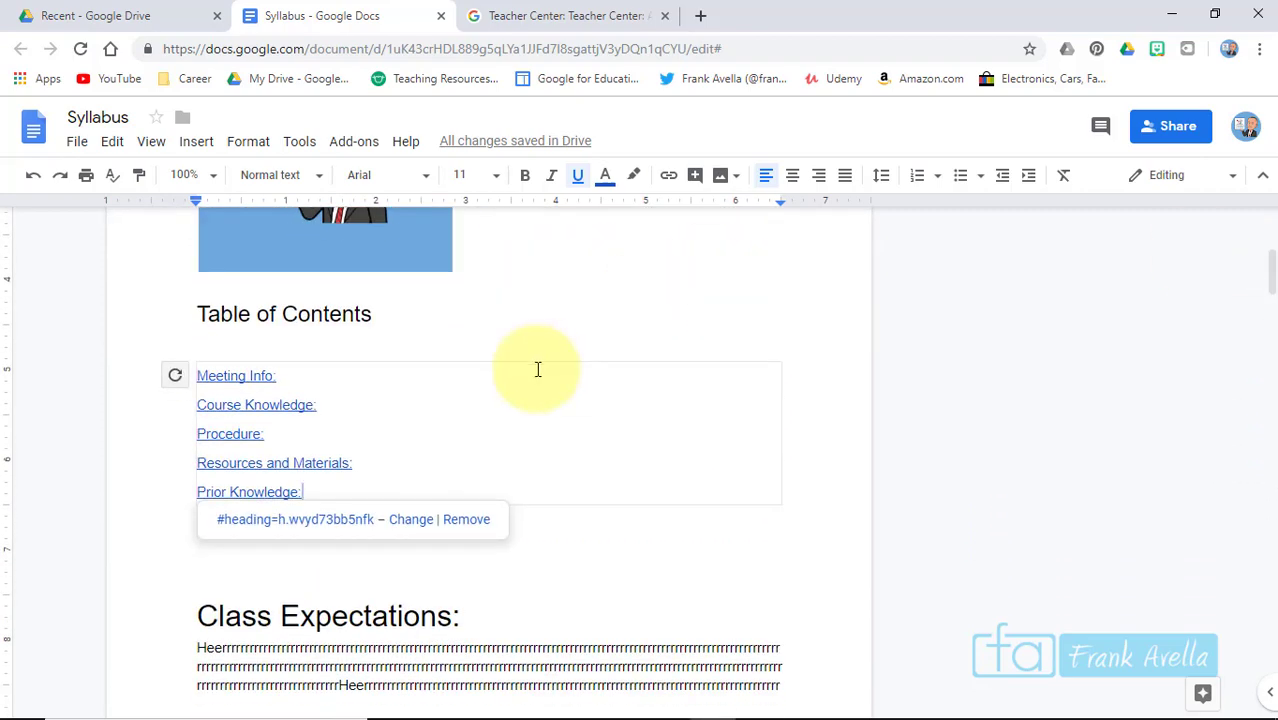
pyautogui.click(397, 347)
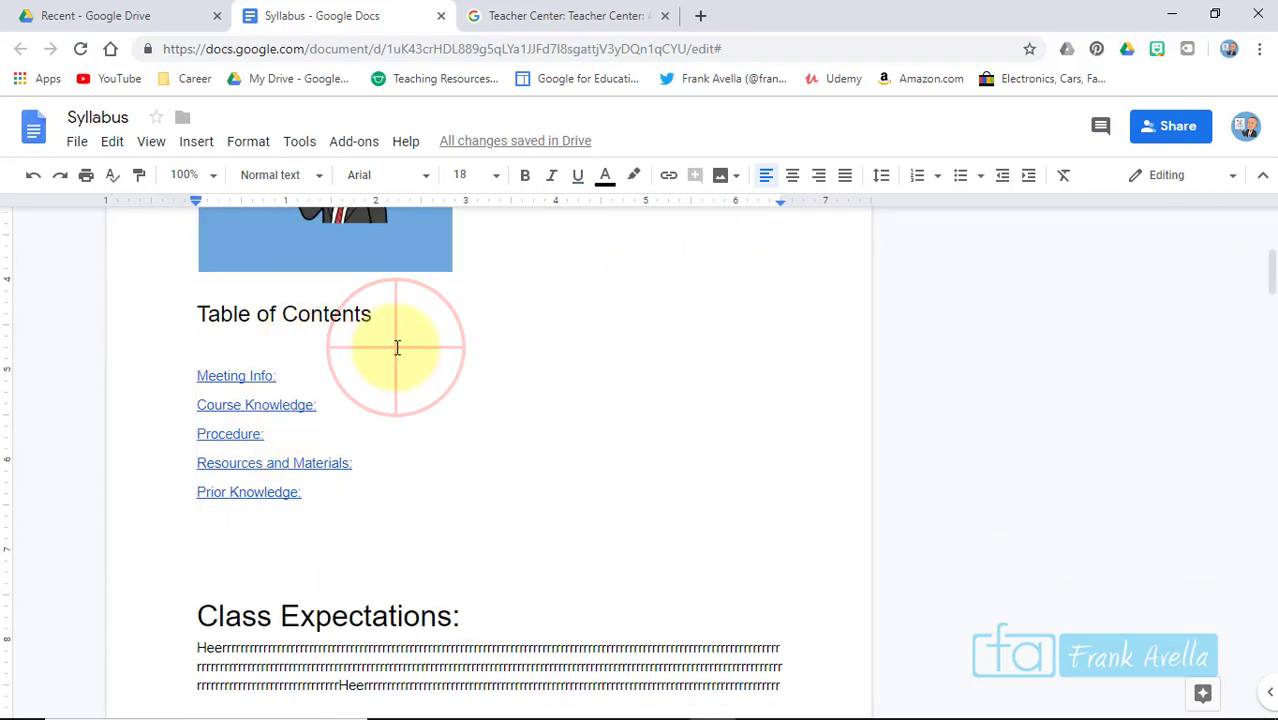
pyautogui.press('BackSpace')
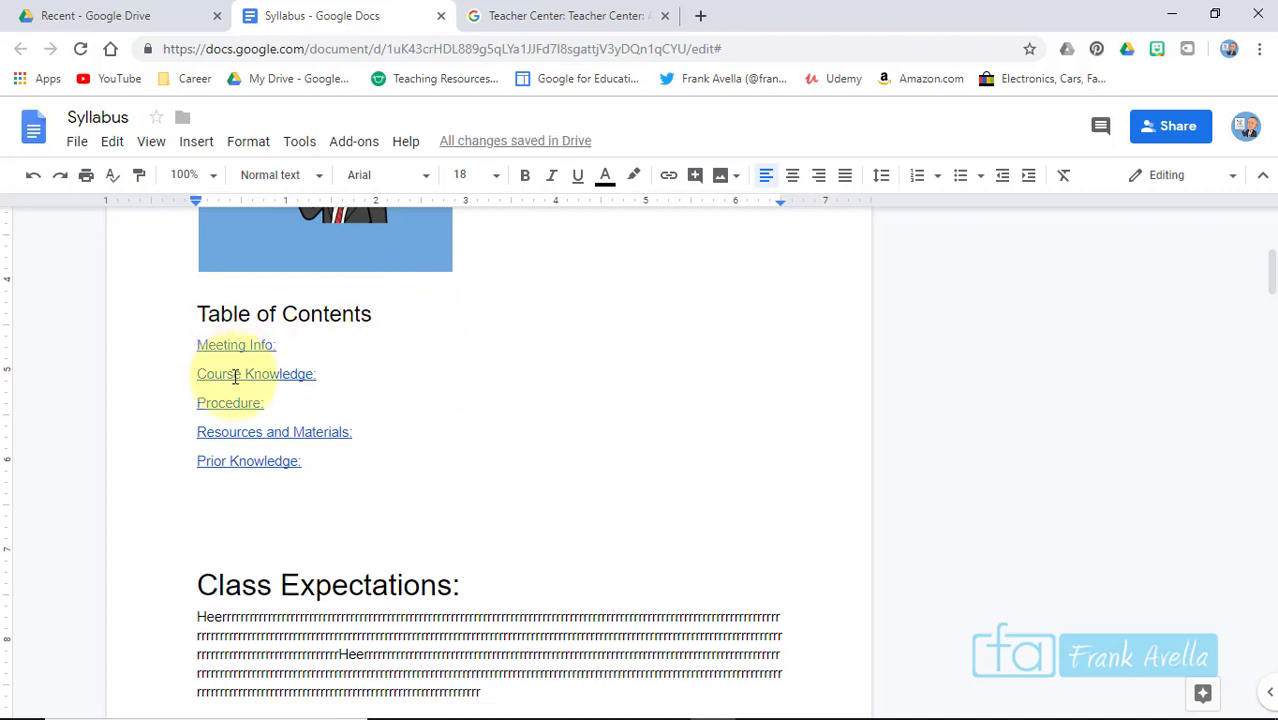
pyautogui.click(246, 376)
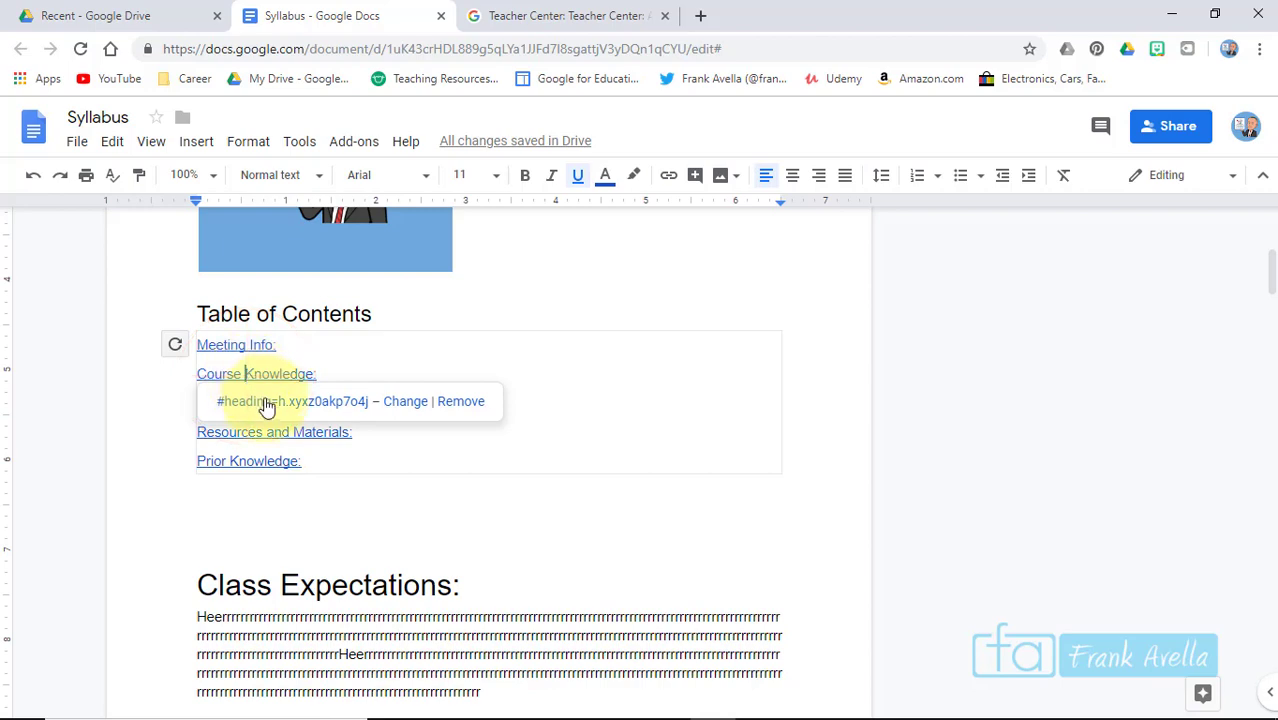
pyautogui.click(305, 401)
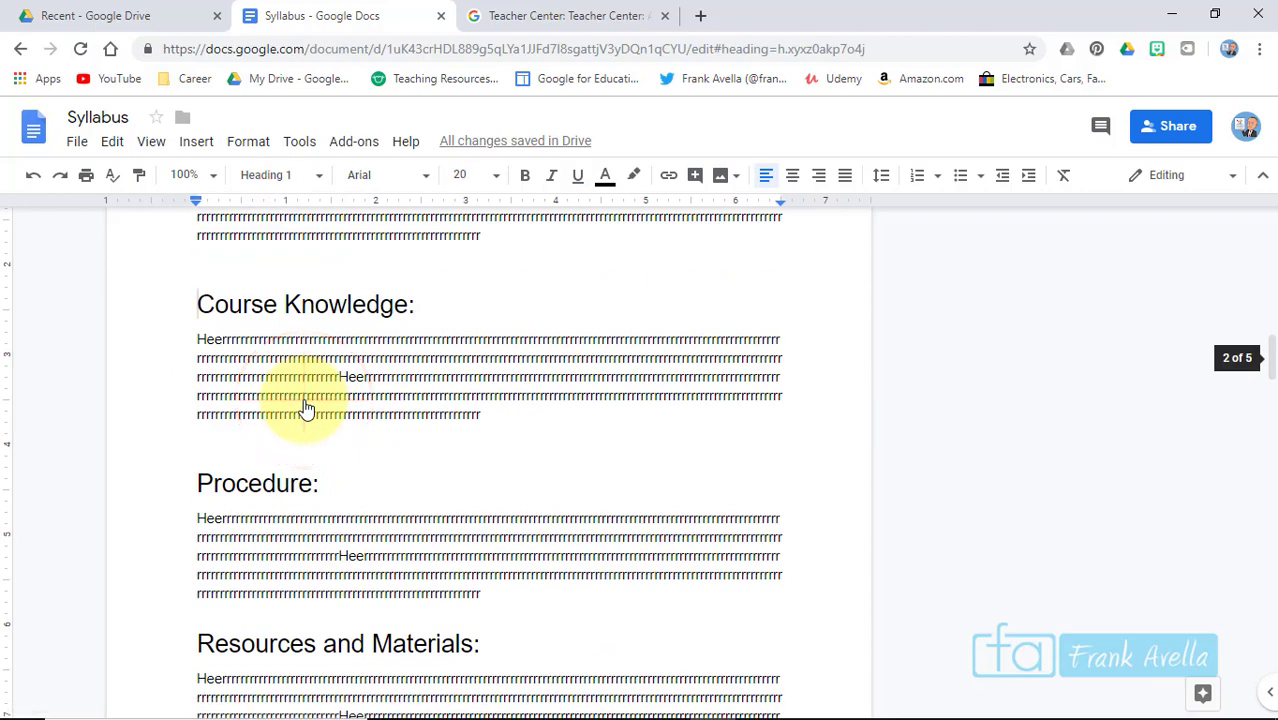
pyautogui.moveTo(1270, 370); pyautogui.dragTo(1267, 277)
pyautogui.click(255, 428)
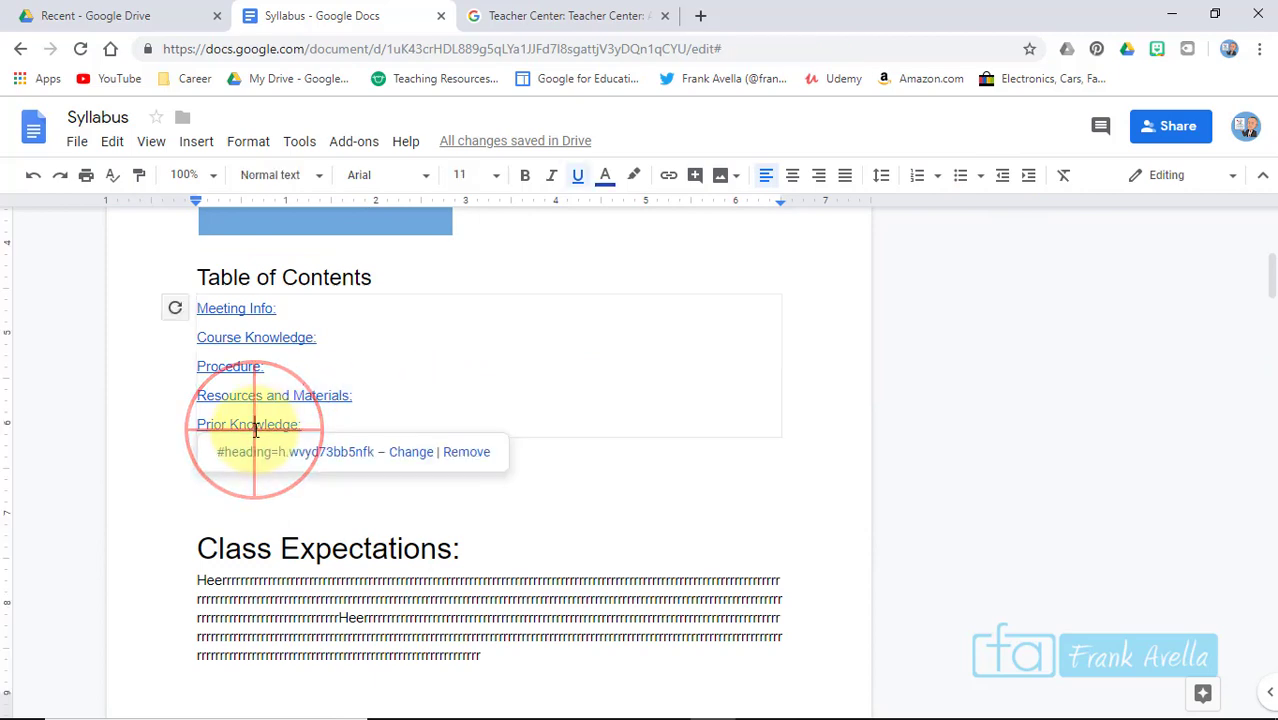
pyautogui.click(322, 457)
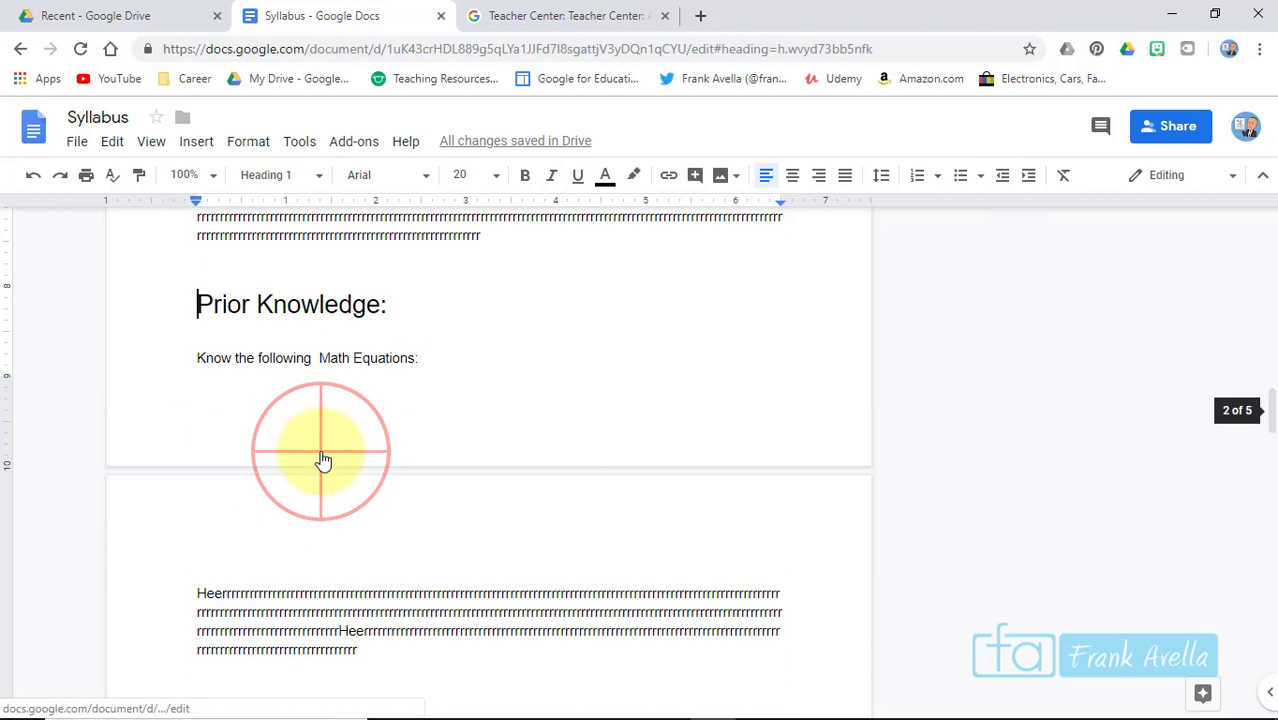
pyautogui.moveTo(1268, 405); pyautogui.dragTo(1272, 287)
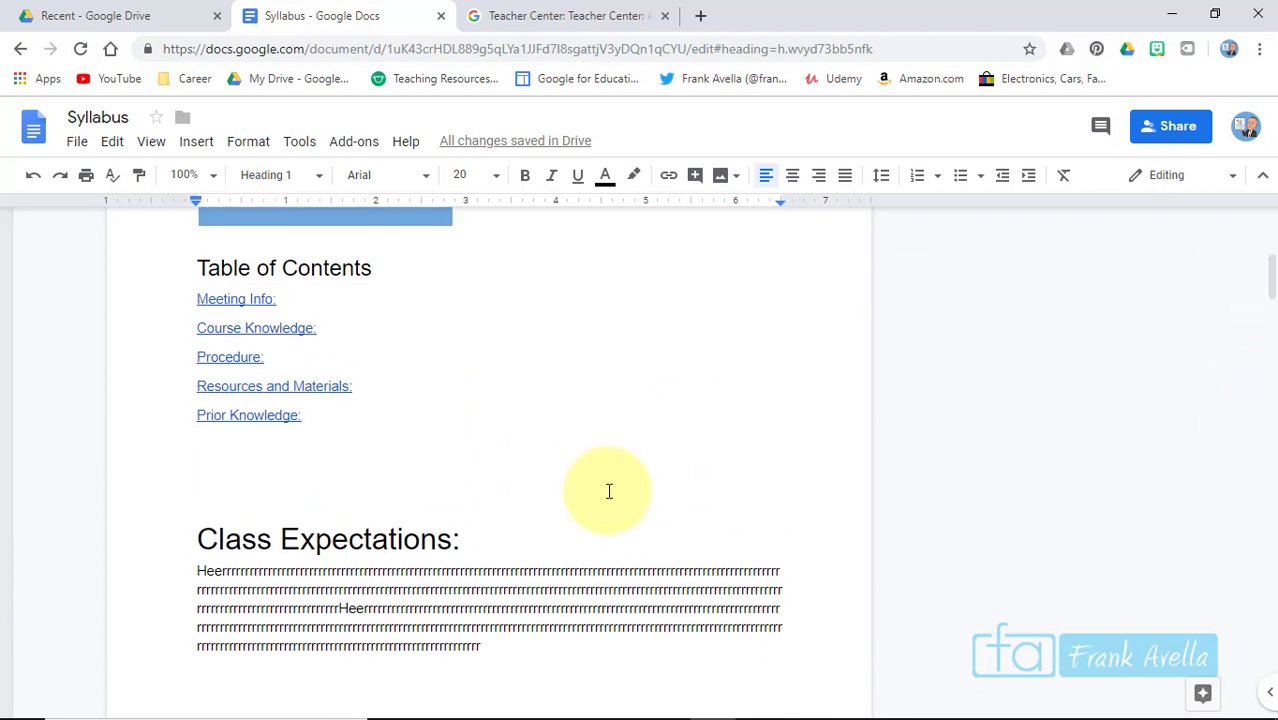
# Style the Class Expectations: line as Heading 1, then select the current table of contents entries
pyautogui.tripleClick(479, 543)
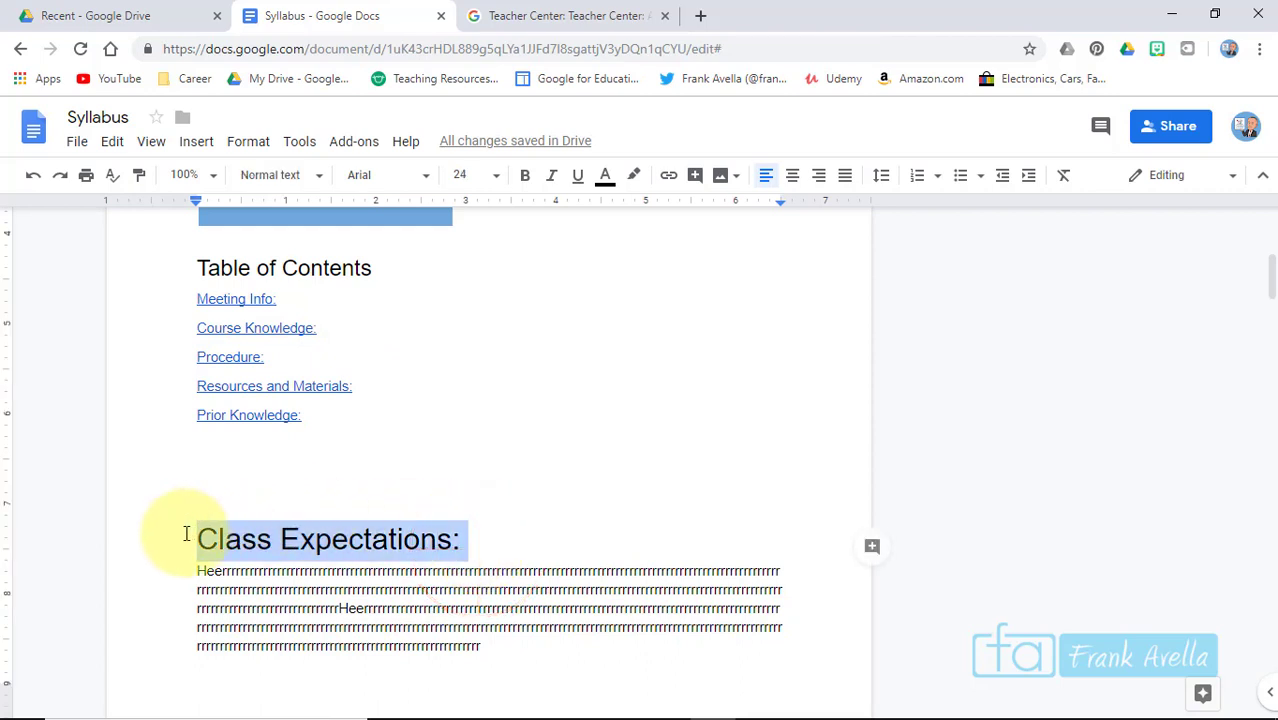
pyautogui.click(259, 143)
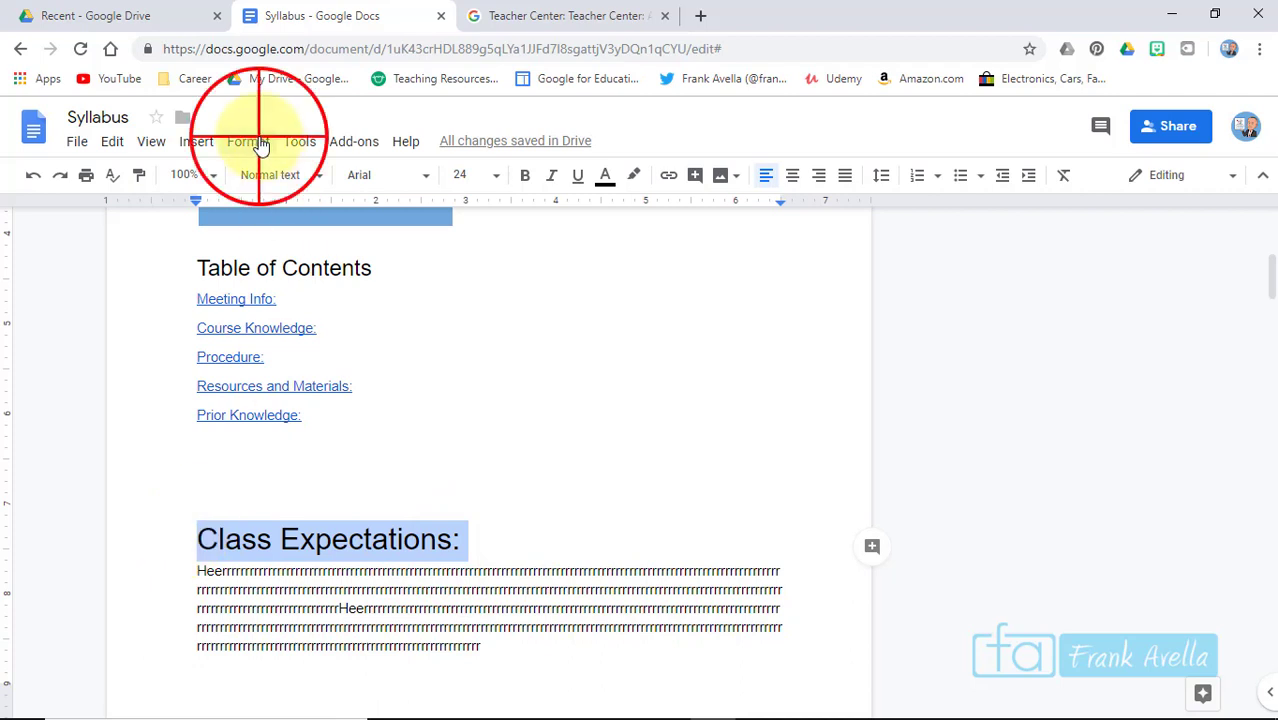
pyautogui.moveTo(289, 213)
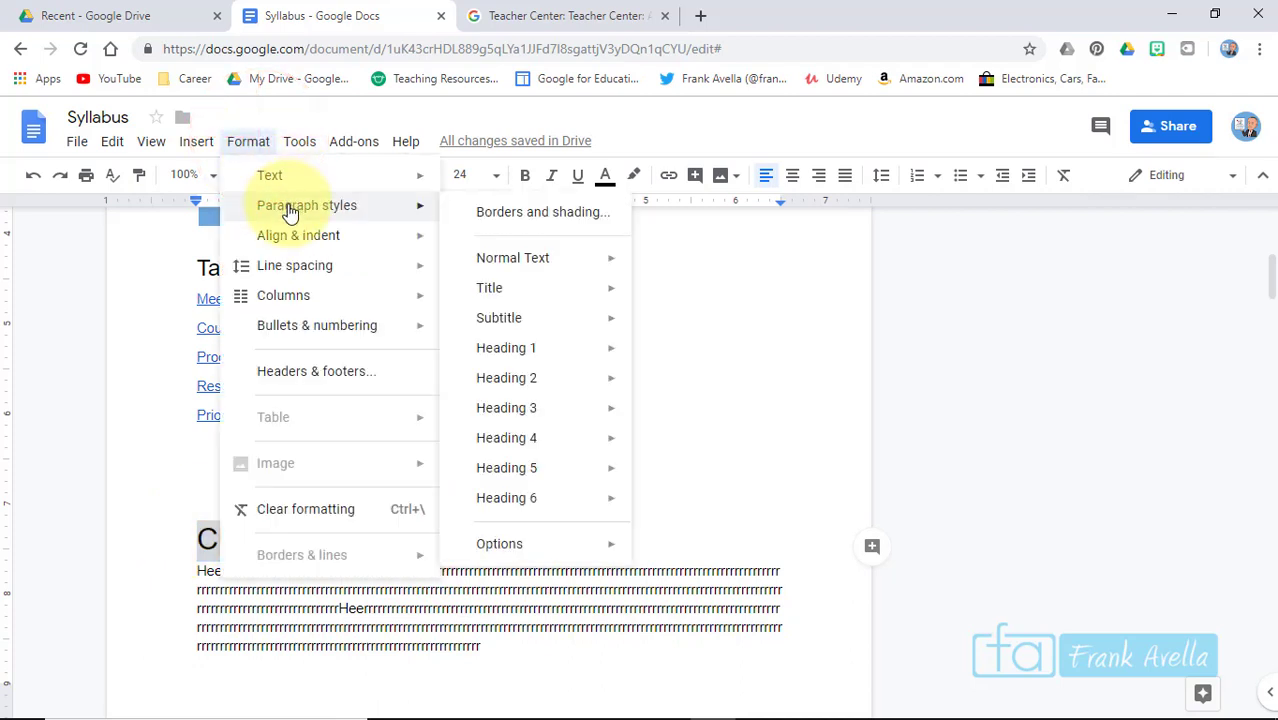
pyautogui.click(497, 353)
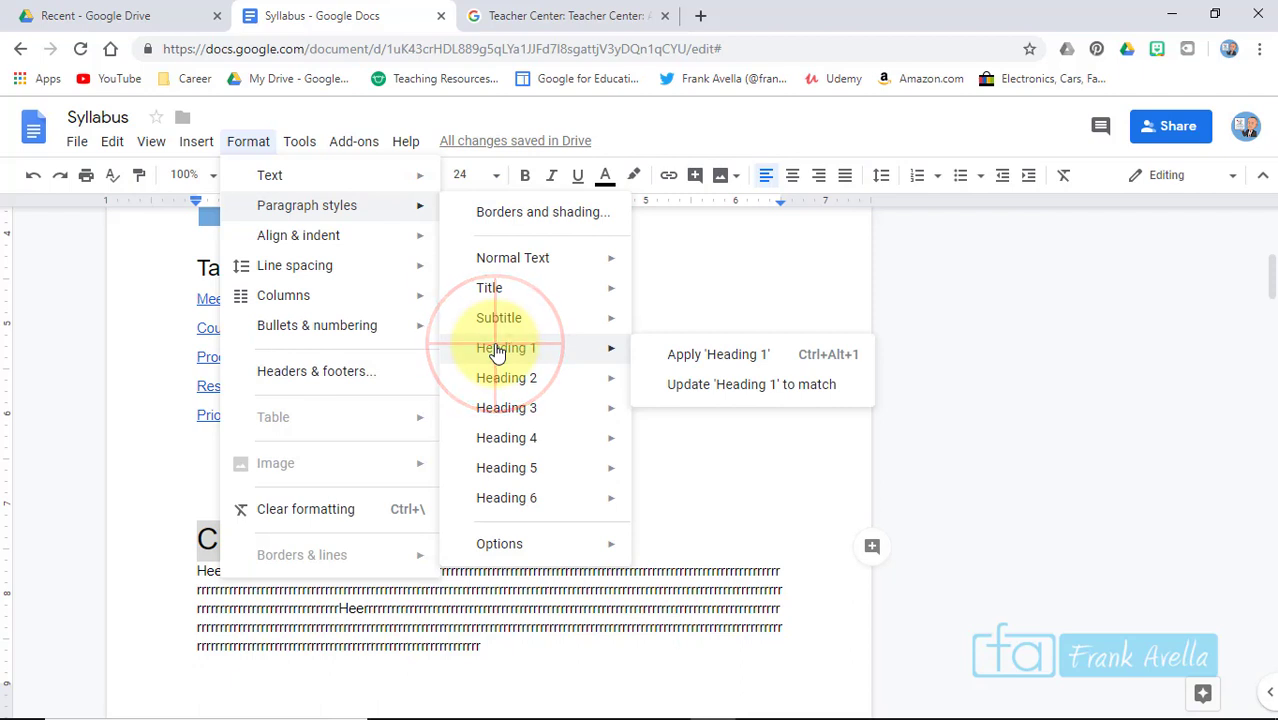
pyautogui.click(712, 360)
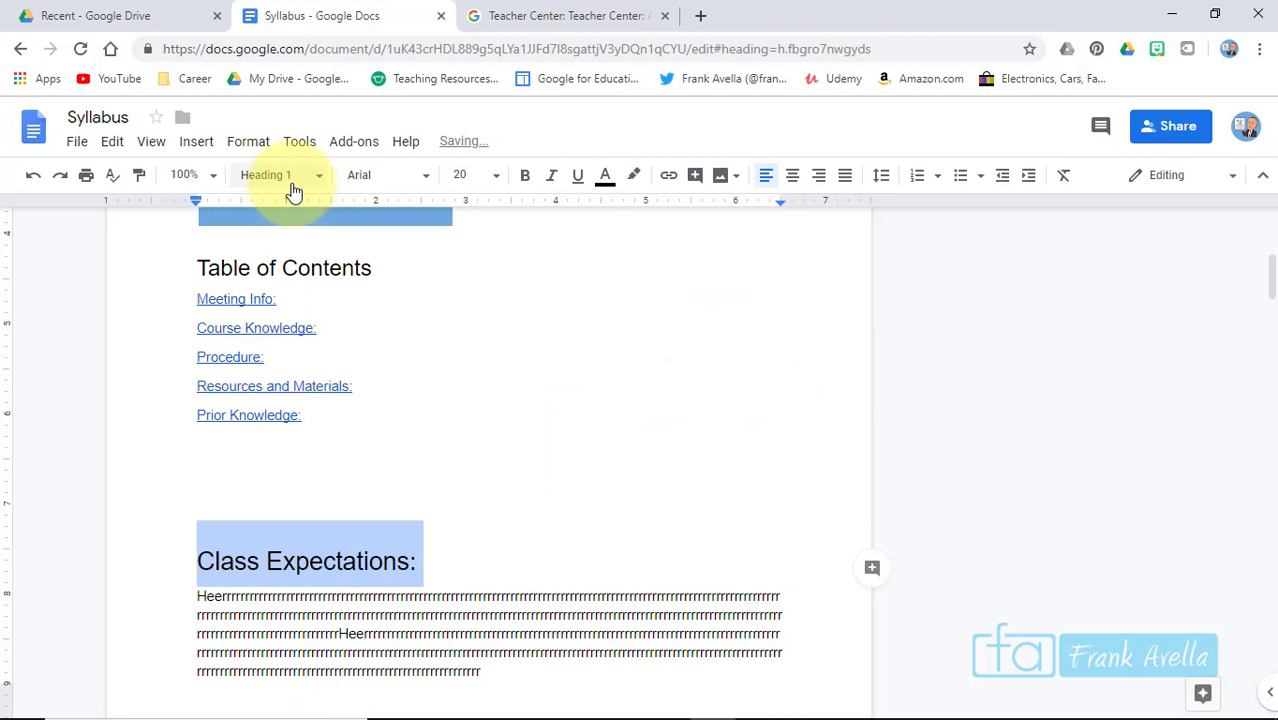
pyautogui.click(320, 177)
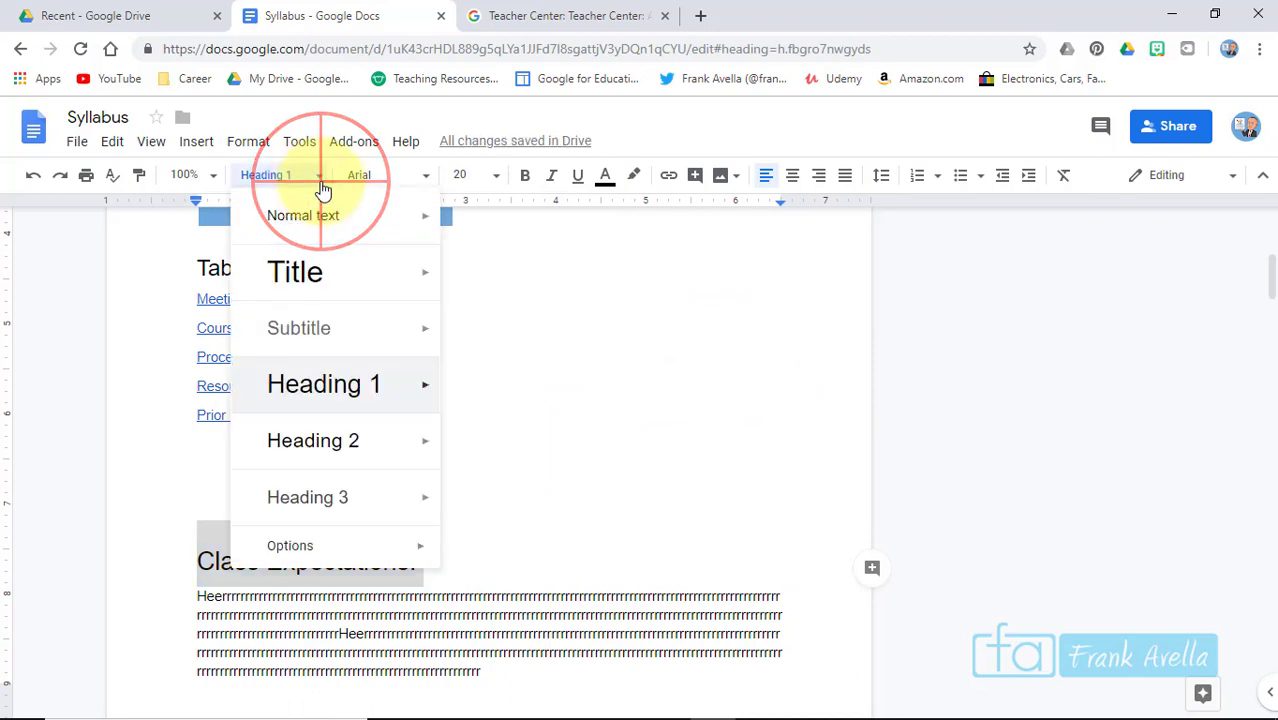
pyautogui.moveTo(340, 386)
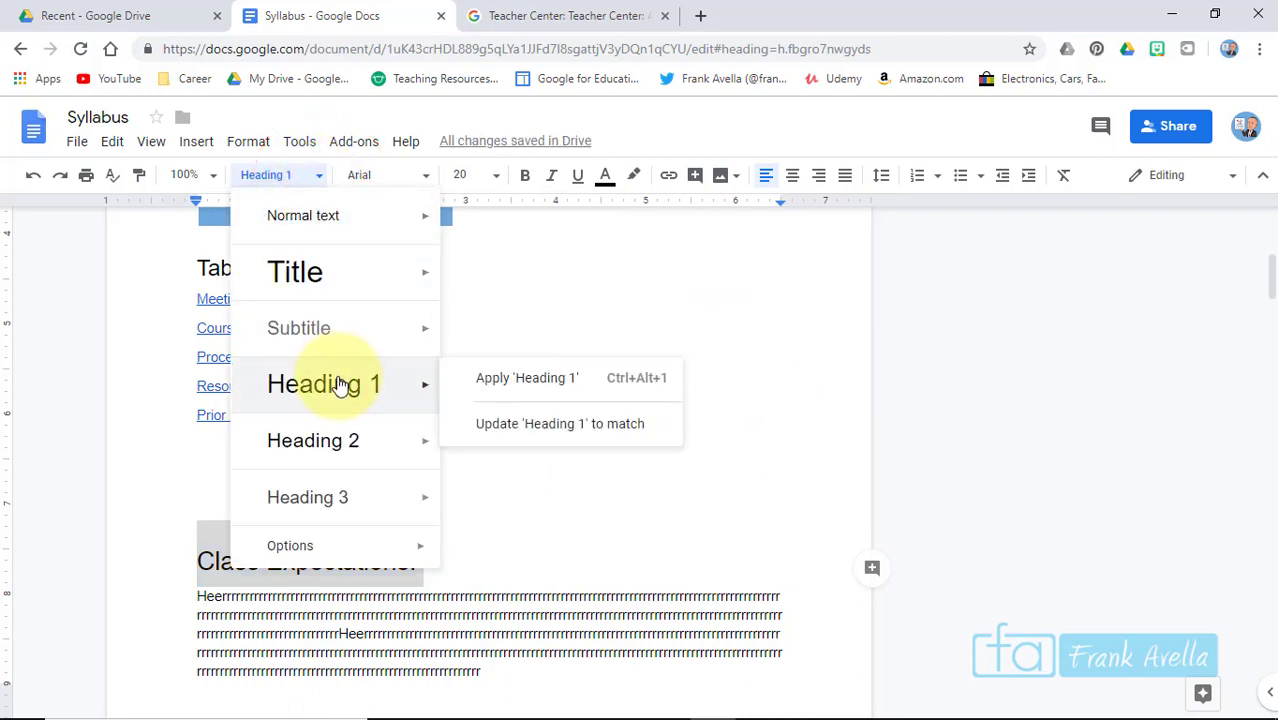
pyautogui.click(563, 388)
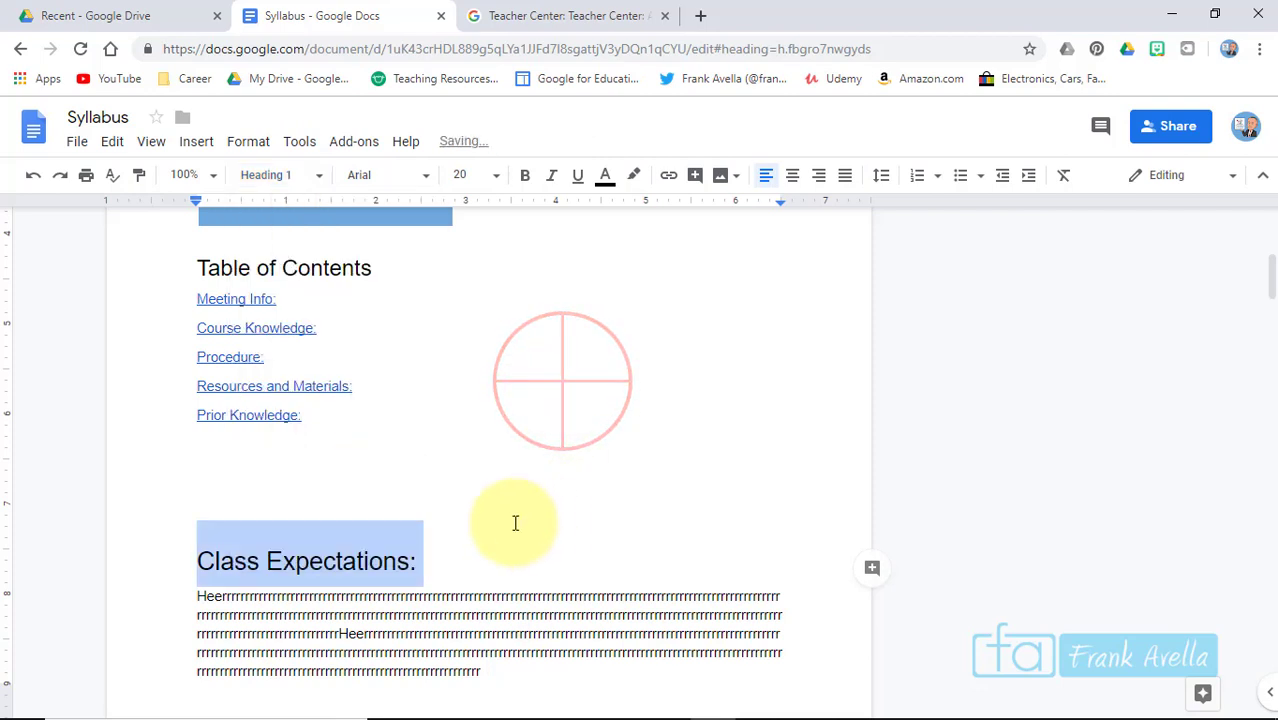
pyautogui.click(470, 528)
pyautogui.moveTo(331, 425); pyautogui.dragTo(186, 300)
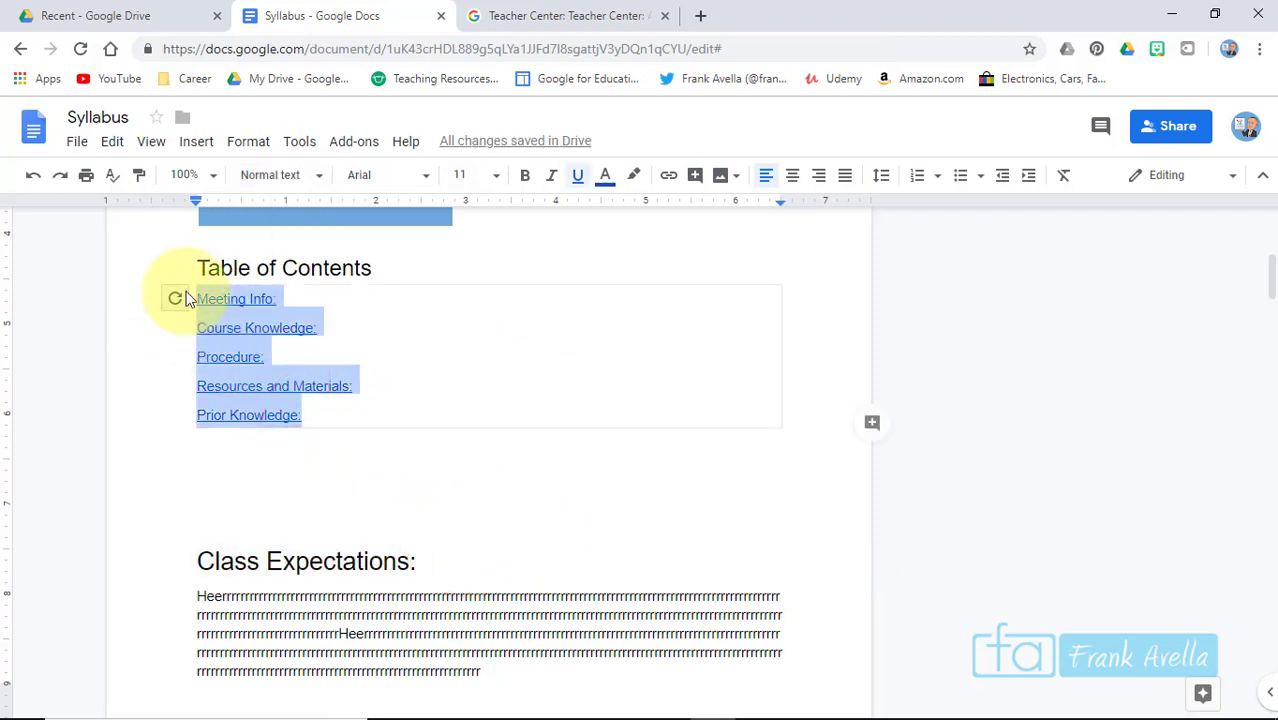
# Delete the old table of contents and empty lines, then insert a new blue-linked one
pyautogui.click(186, 298)
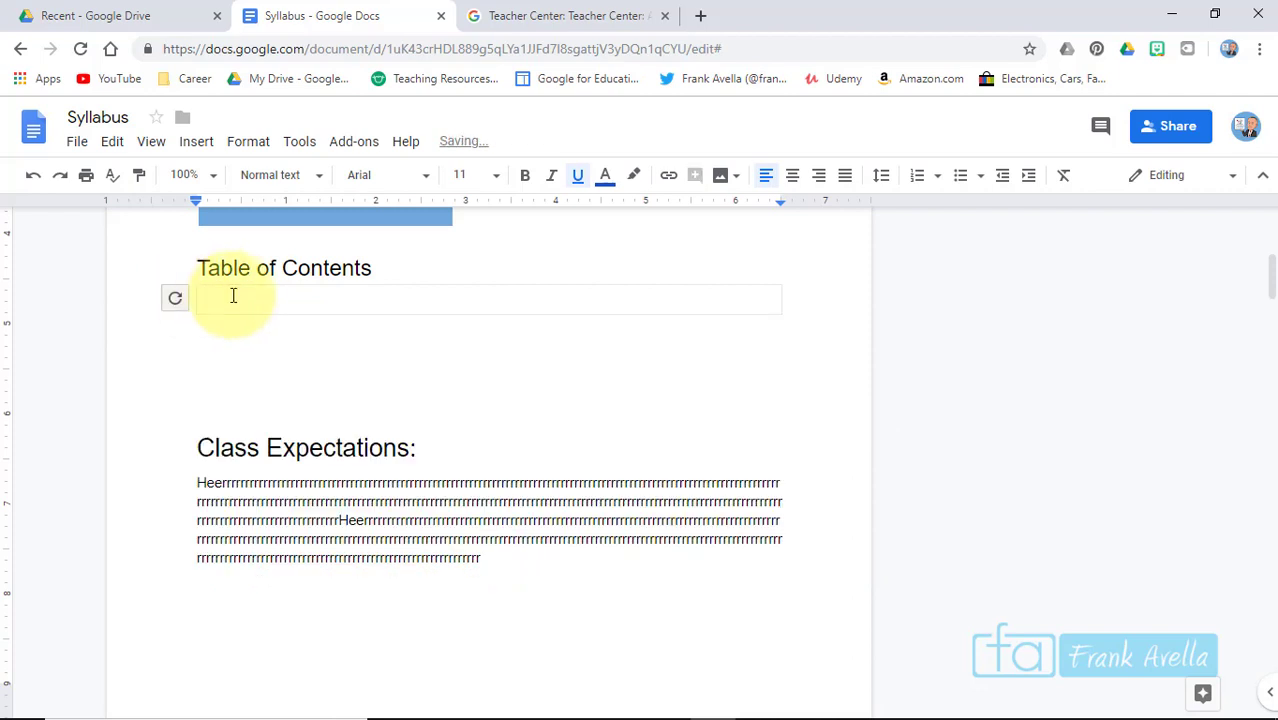
pyautogui.moveTo(222, 337); pyautogui.dragTo(180, 298)
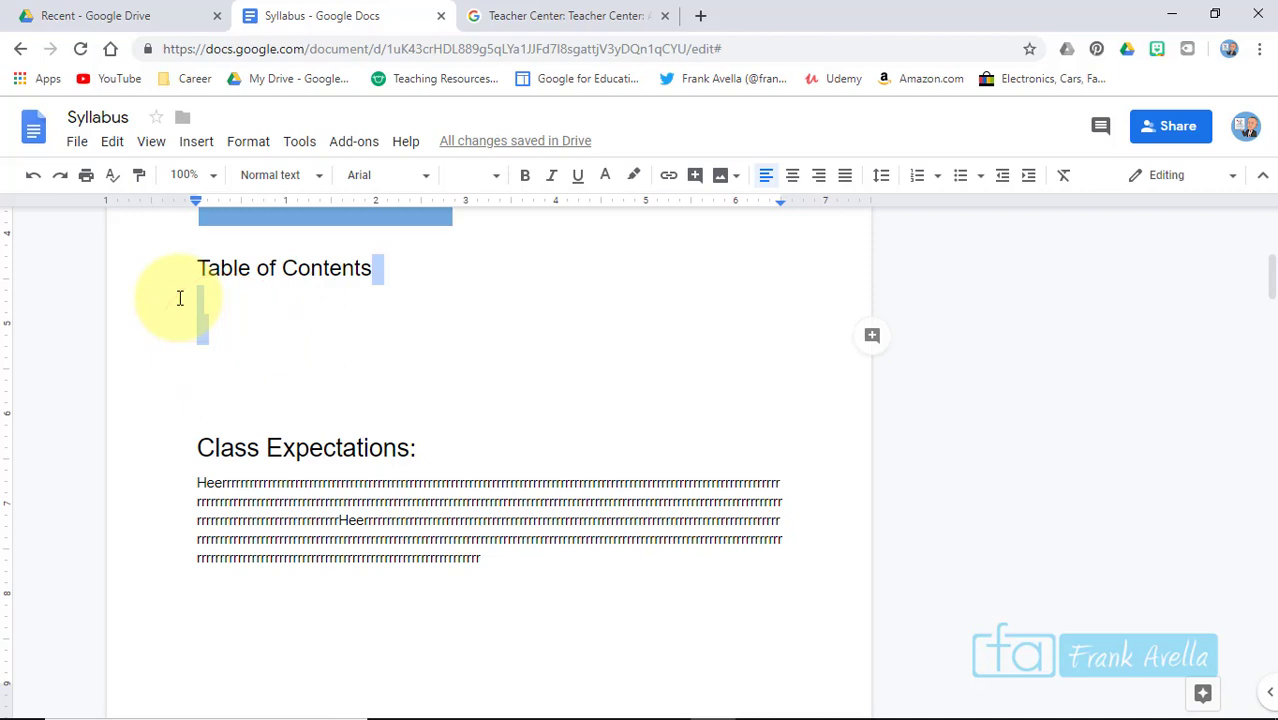
pyautogui.press('BackSpace')
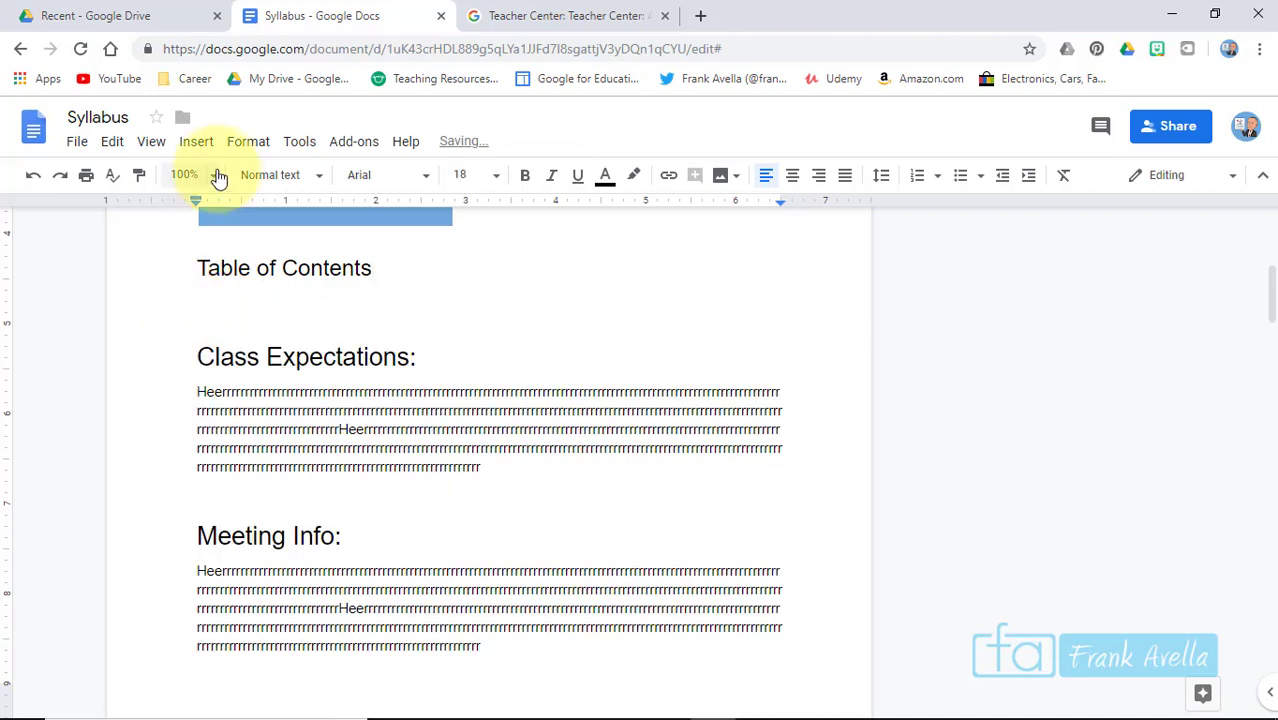
pyautogui.click(196, 141)
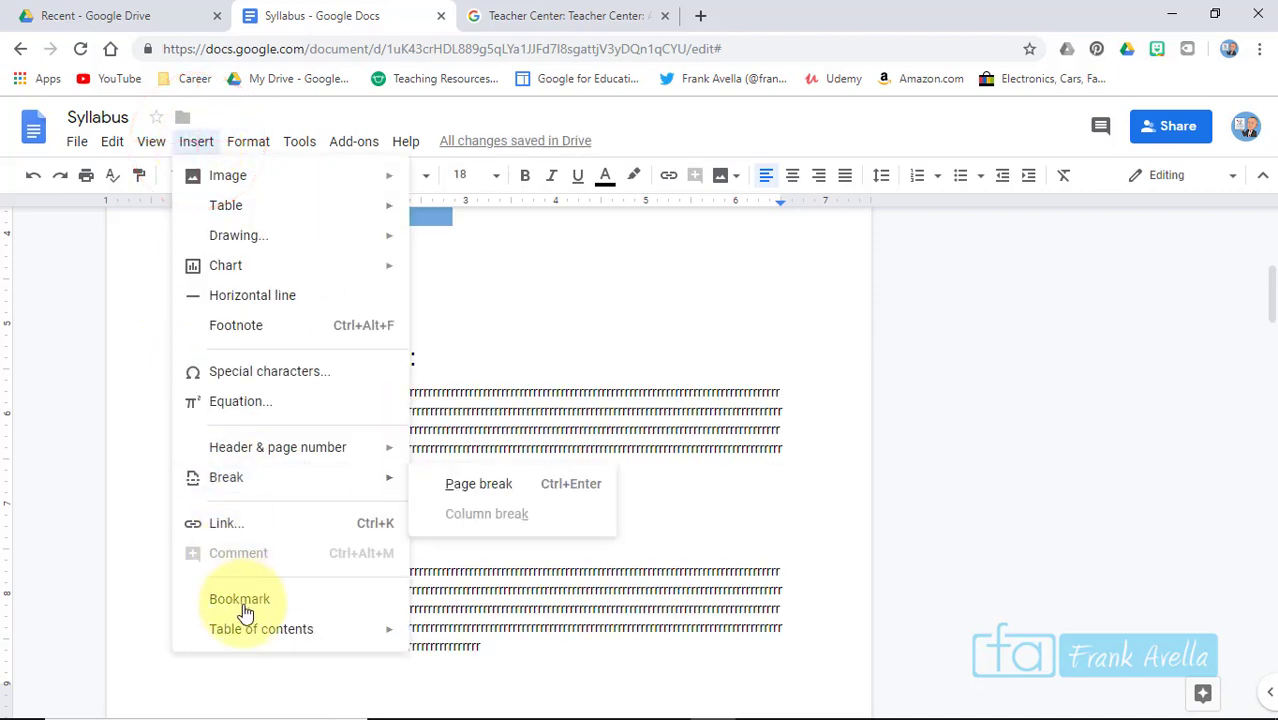
pyautogui.moveTo(245, 632)
pyautogui.click(497, 652)
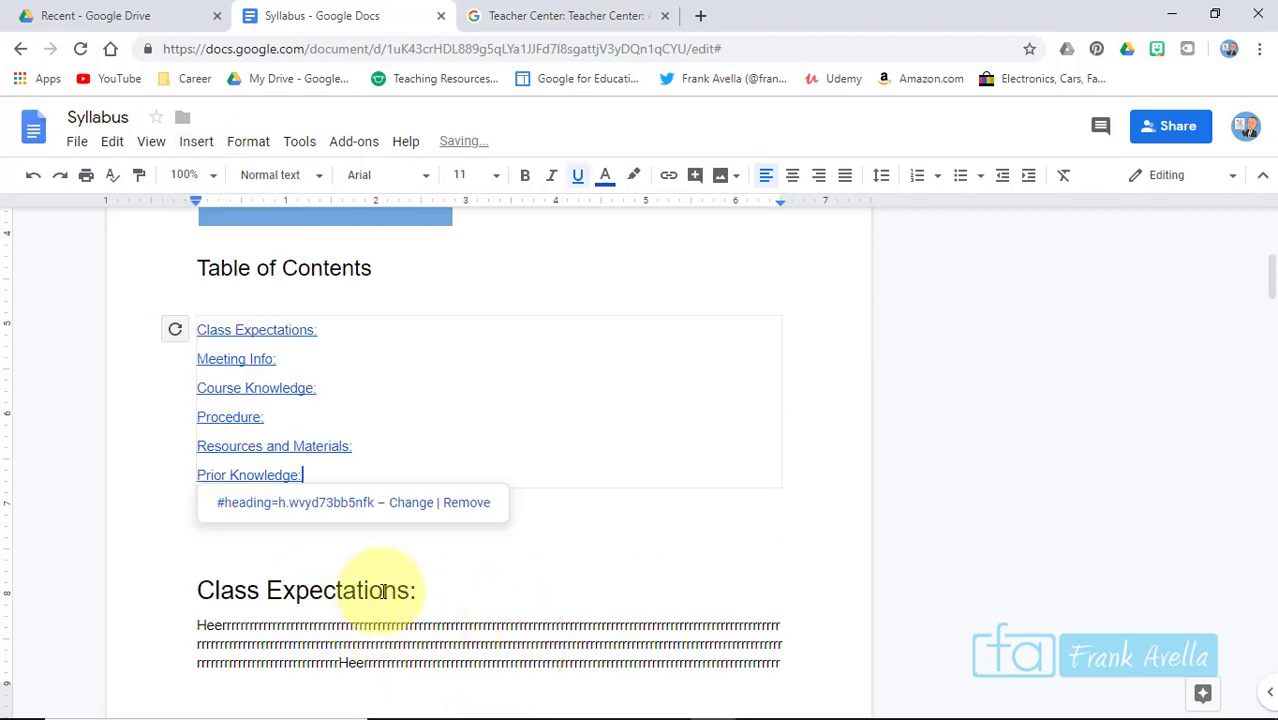
# Move down to the blank last page of the document
pyautogui.click(383, 590)
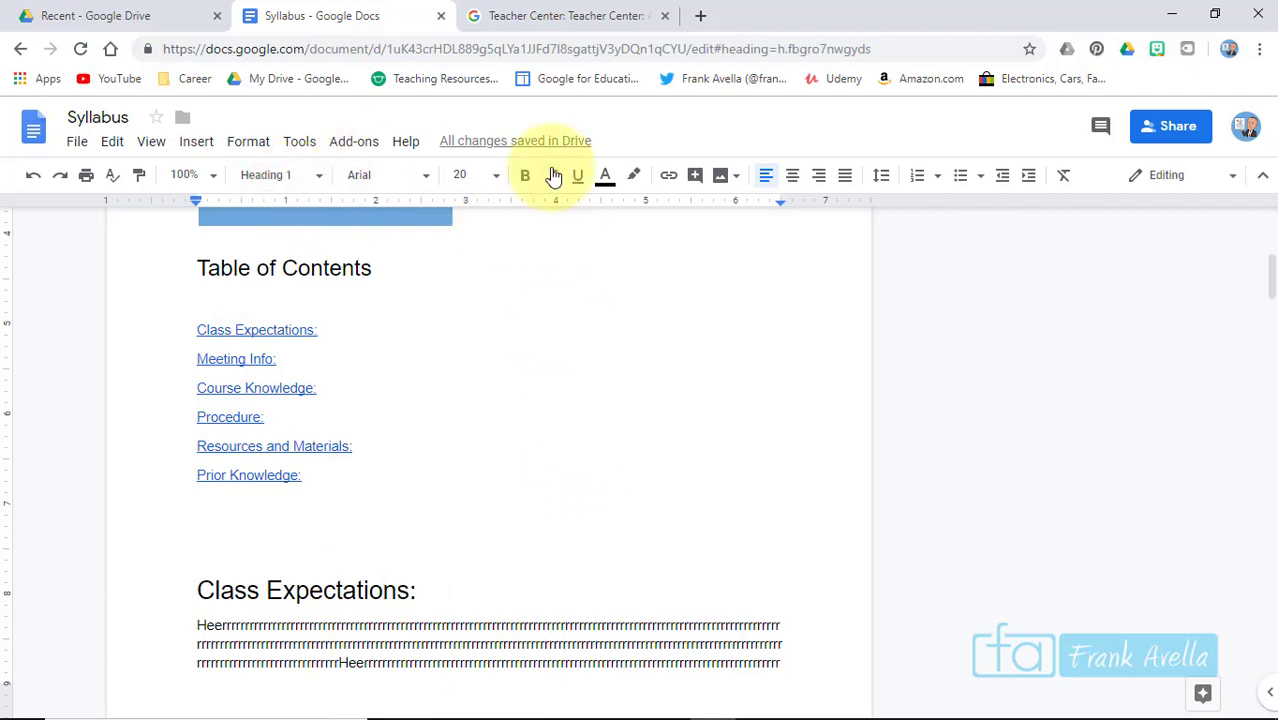
pyautogui.moveTo(1271, 277); pyautogui.dragTo(1268, 650)
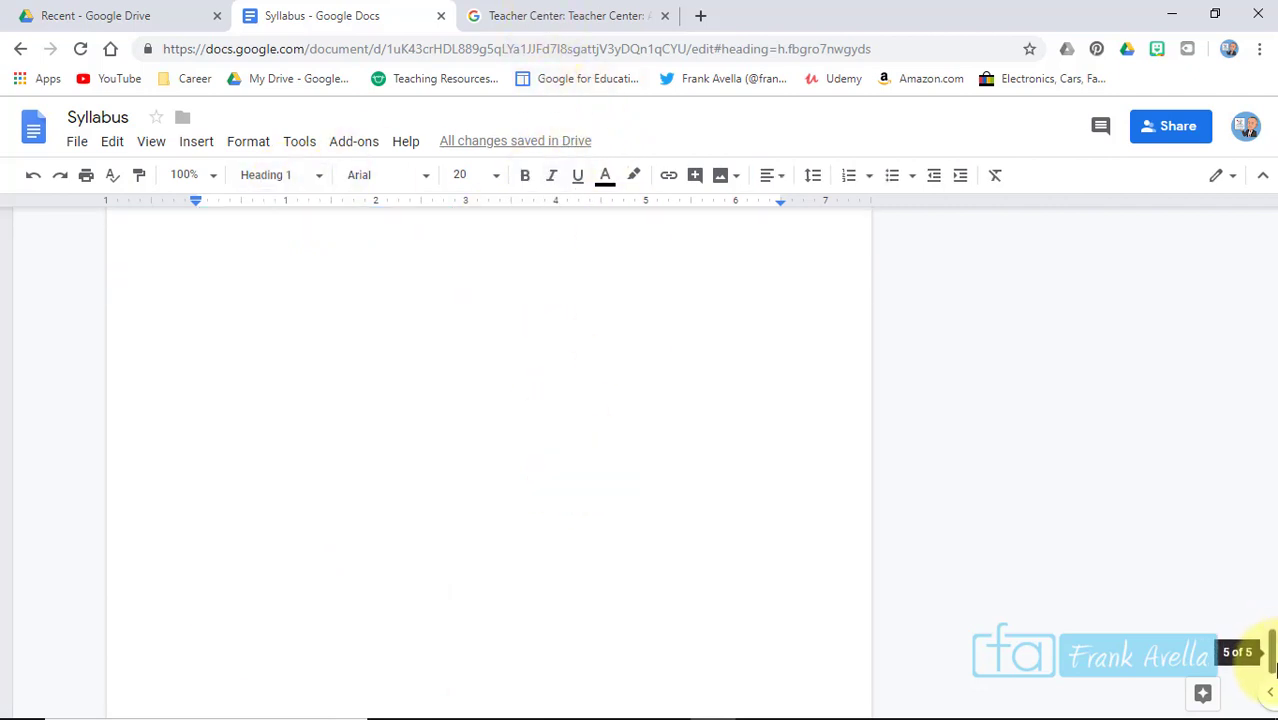
pyautogui.click(328, 270)
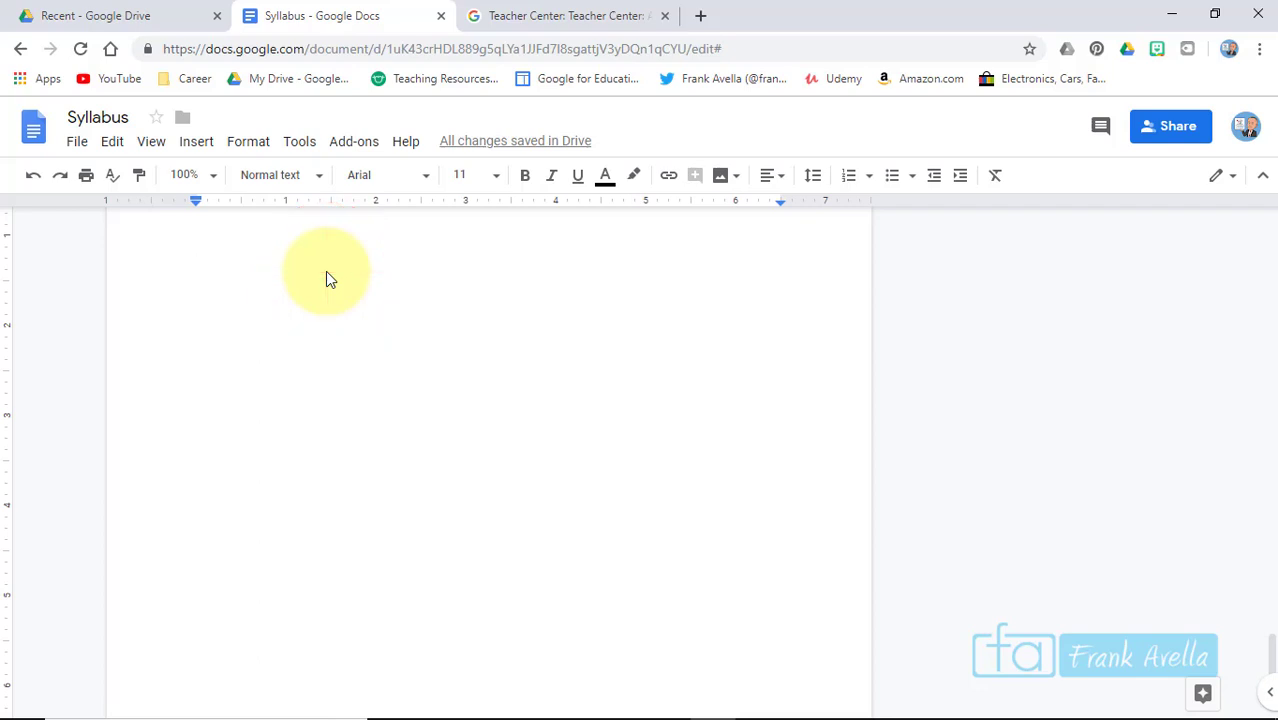
# Insert a two-column, one-row table and make its row much taller
pyautogui.click(186, 146)
pyautogui.moveTo(254, 210)
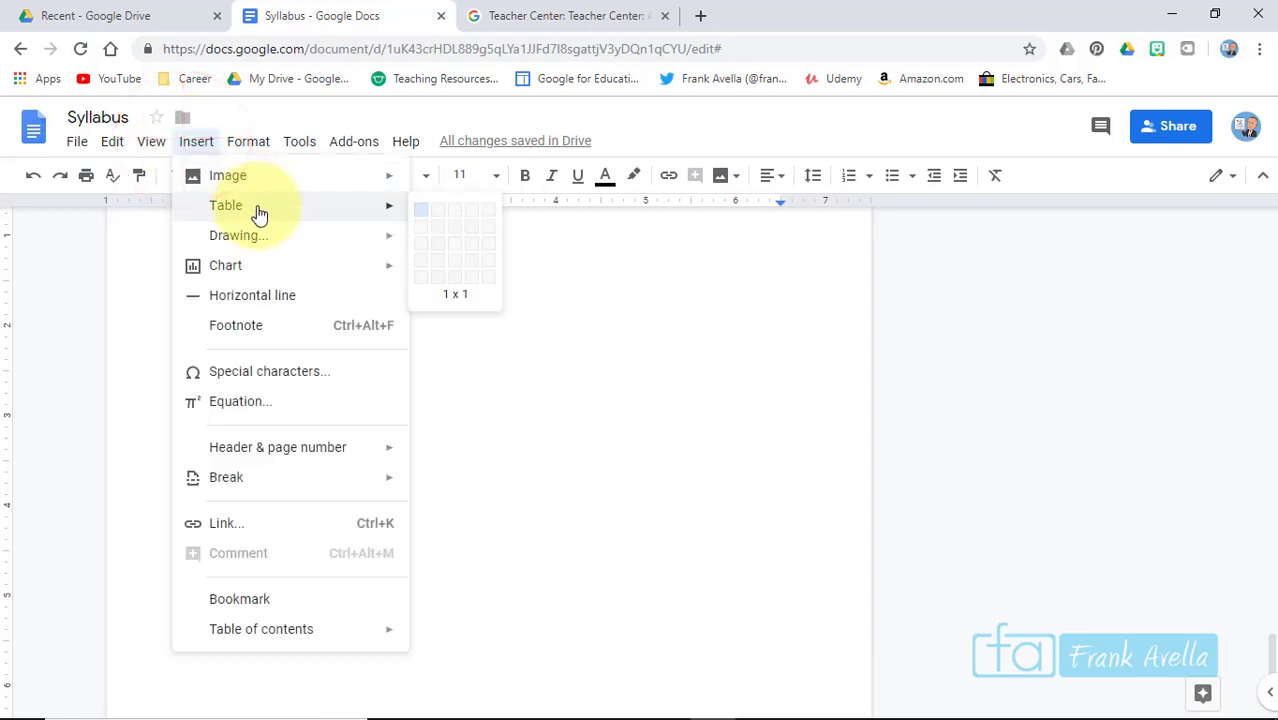
pyautogui.click(440, 219)
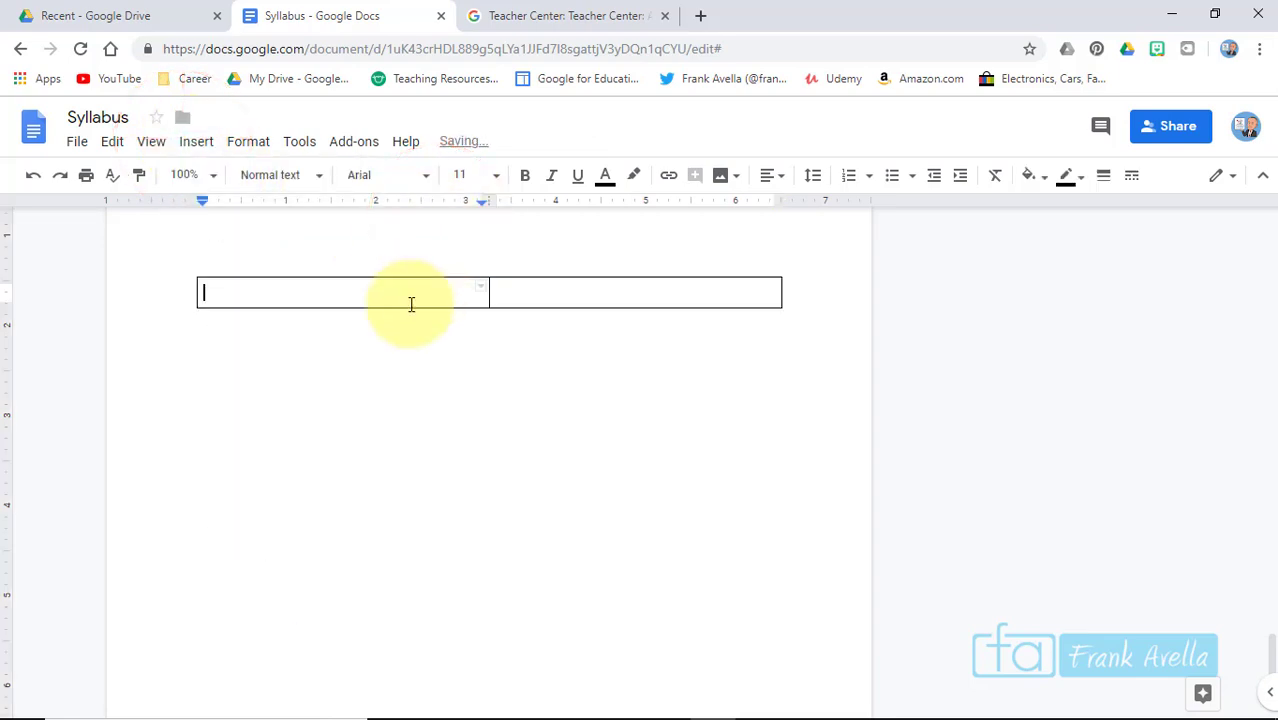
pyautogui.moveTo(407, 306); pyautogui.dragTo(405, 468)
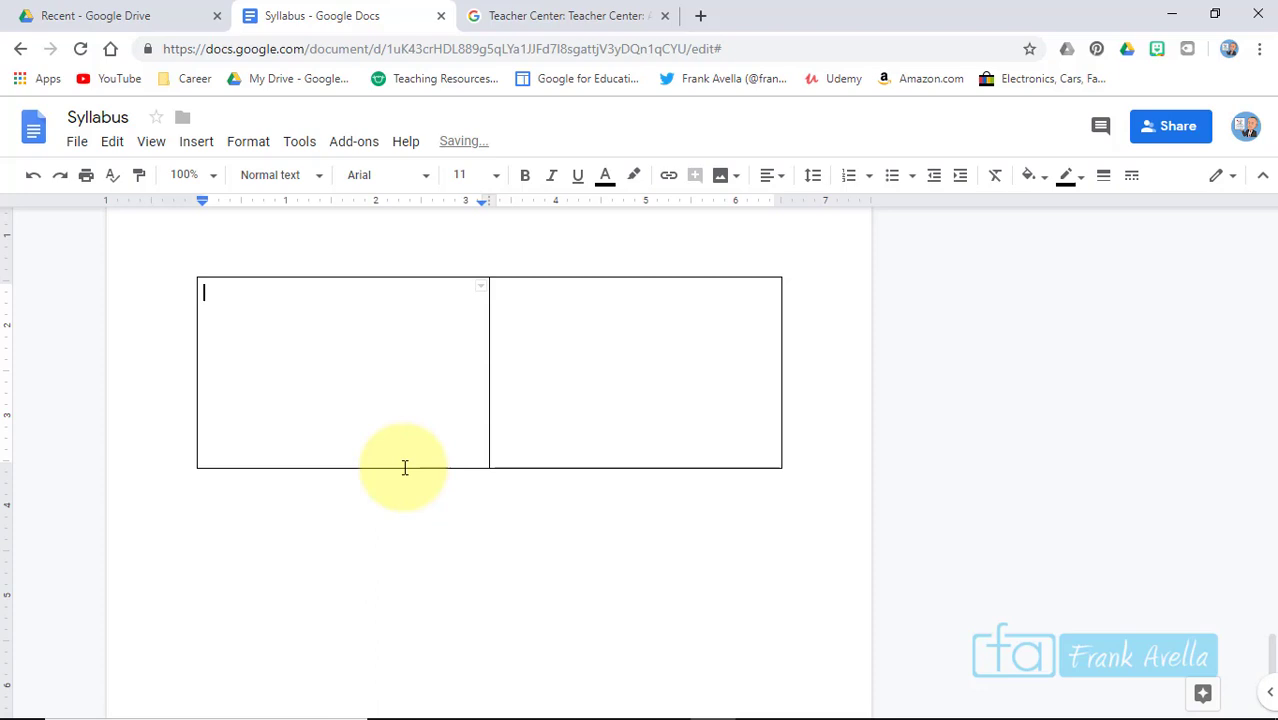
# Fill the second cell with filler text and place the caret in the first cell
pyautogui.click(542, 313)
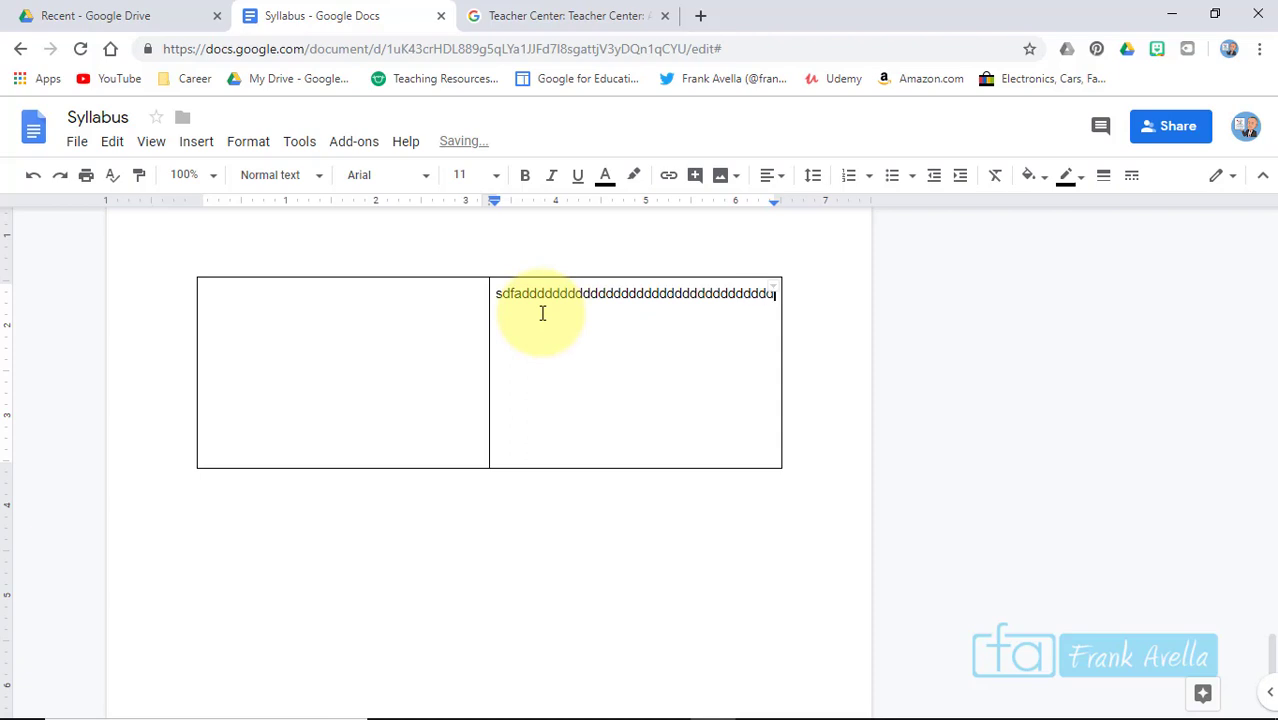
pyautogui.write('sdfaddddddddddddddddddddddddddddddddddddddddddddddddddddddddddddddddddddddddddddddddddddddddddddddd')
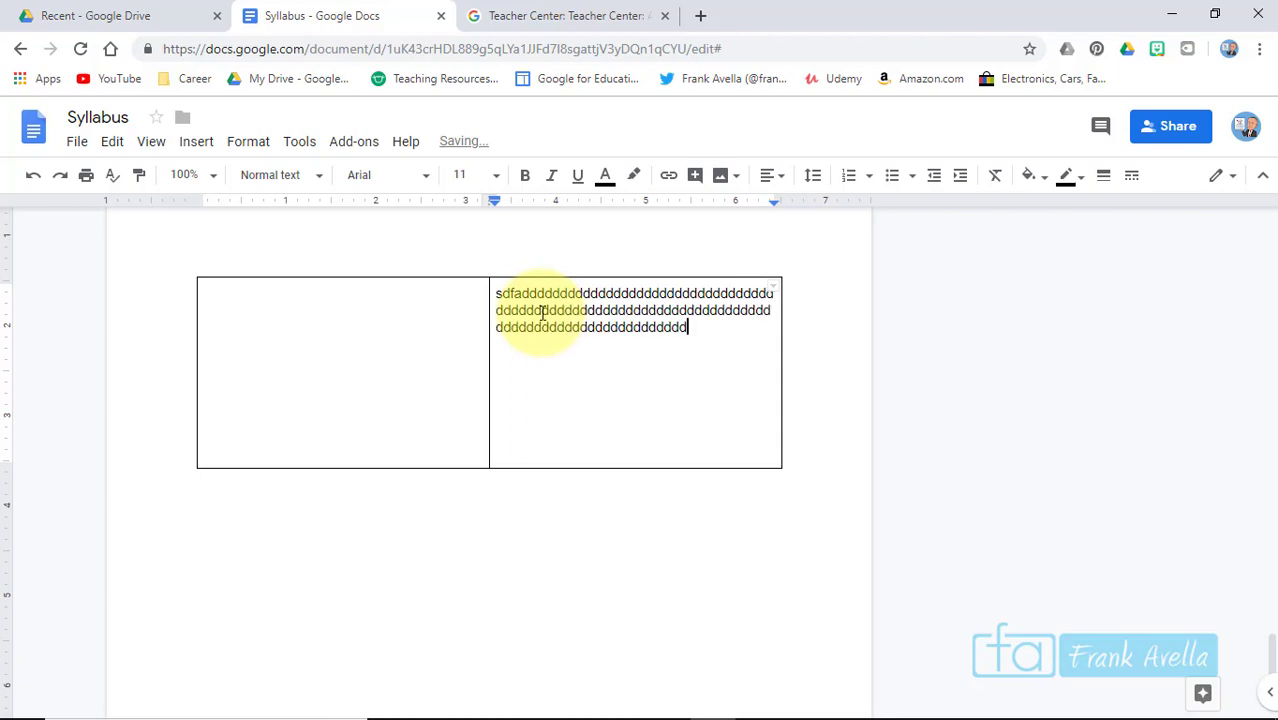
pyautogui.write('dddddddddddddddddddddddddddddddddddddddddddddddddddddddd')
pyautogui.click(254, 360)
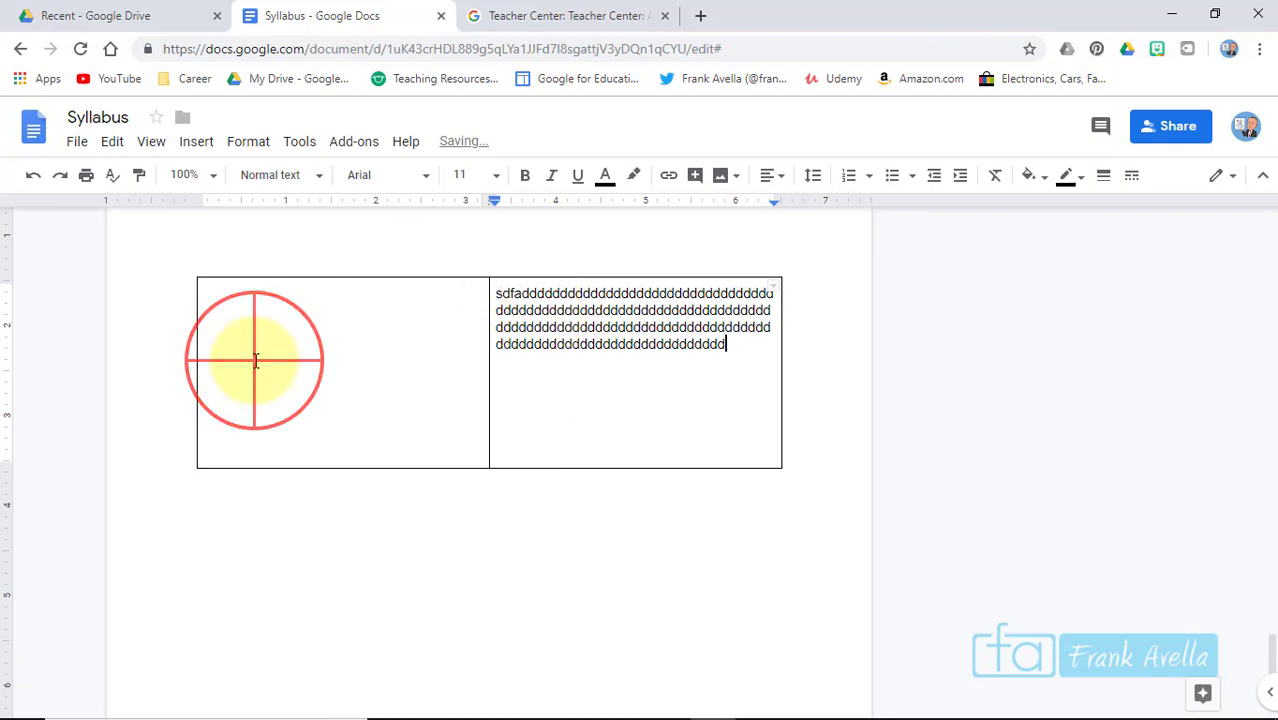
pyautogui.click(582, 333)
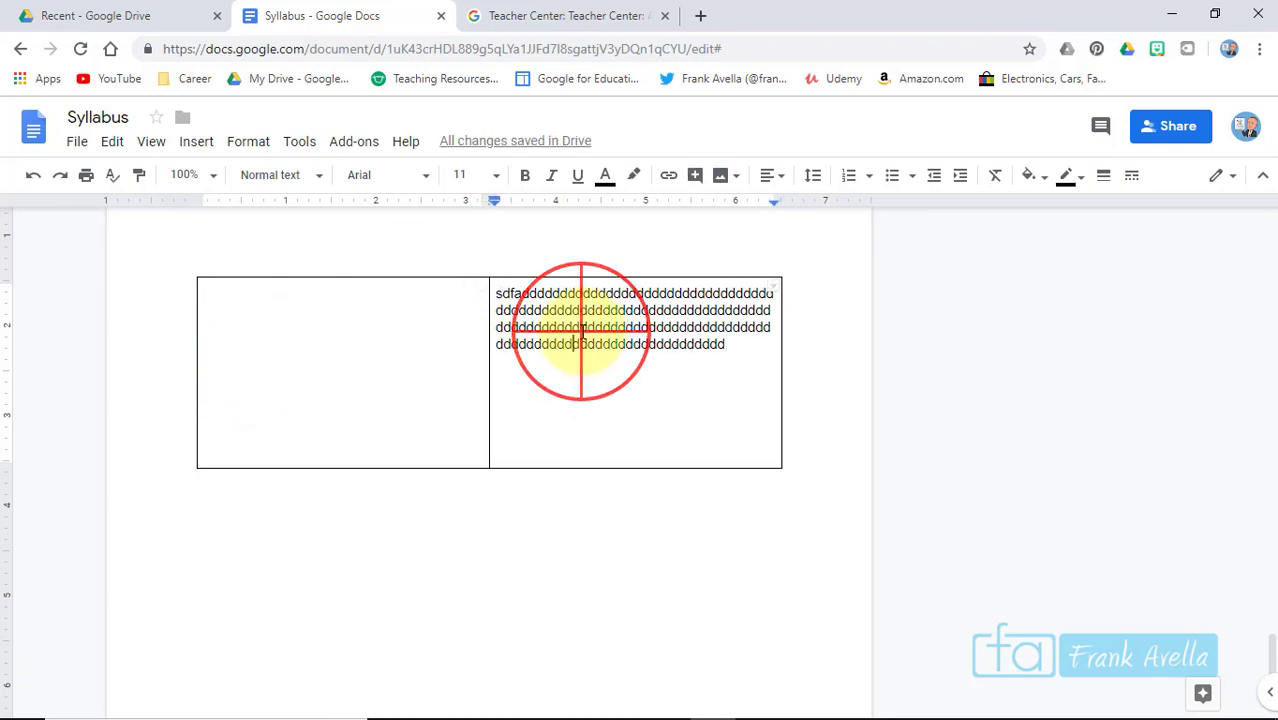
pyautogui.click(369, 298)
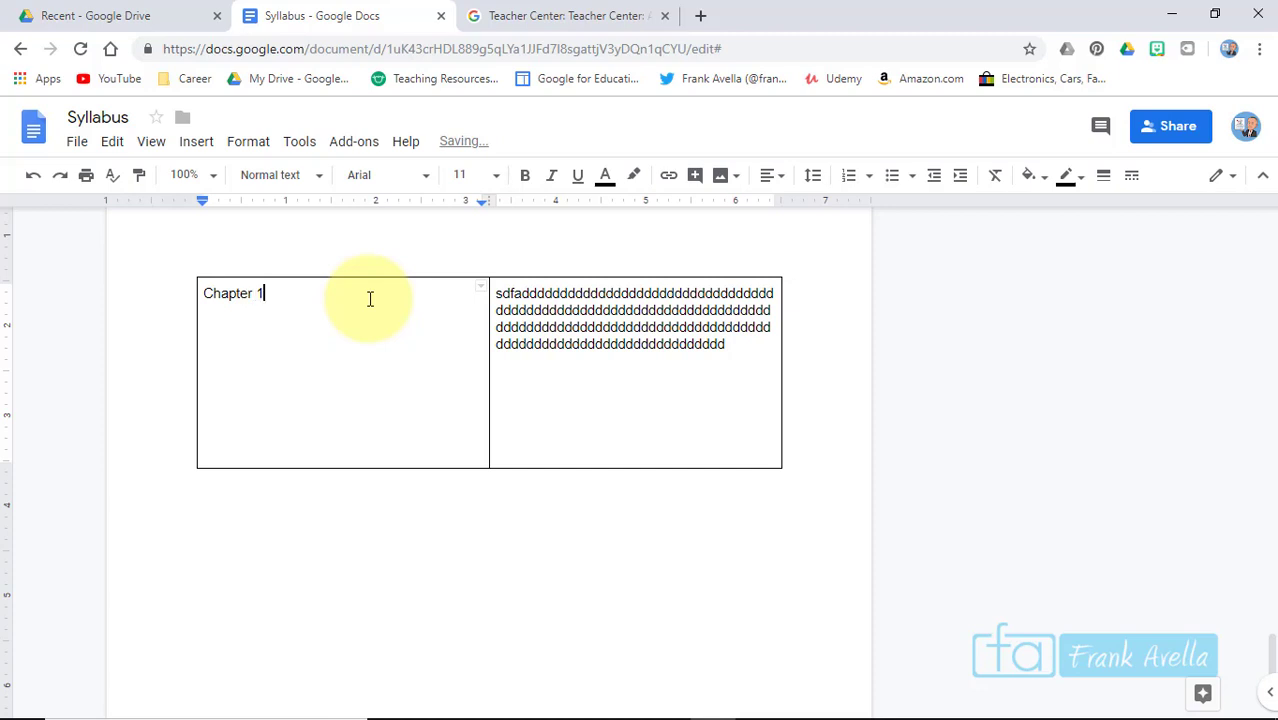
# Insert a 1x1 table below the existing table and drag it much taller
pyautogui.scroll(-3, 582, 528)
pyautogui.click(582, 528)
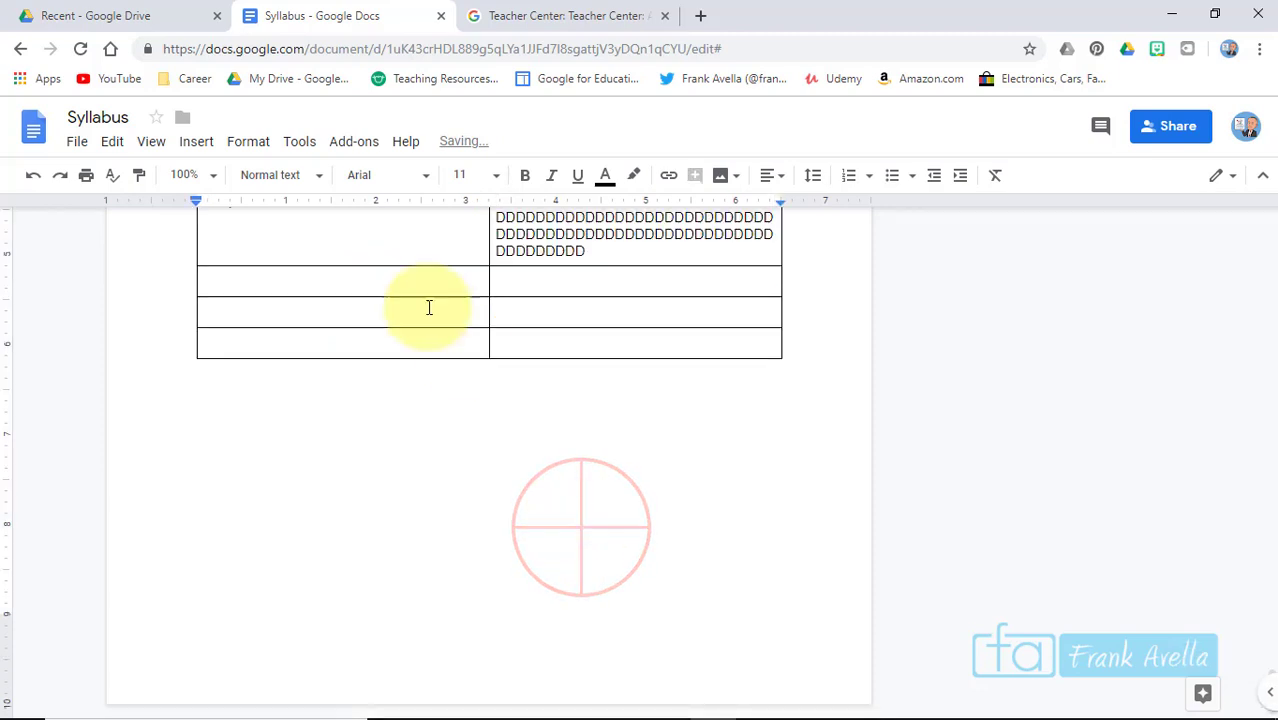
pyautogui.click(198, 146)
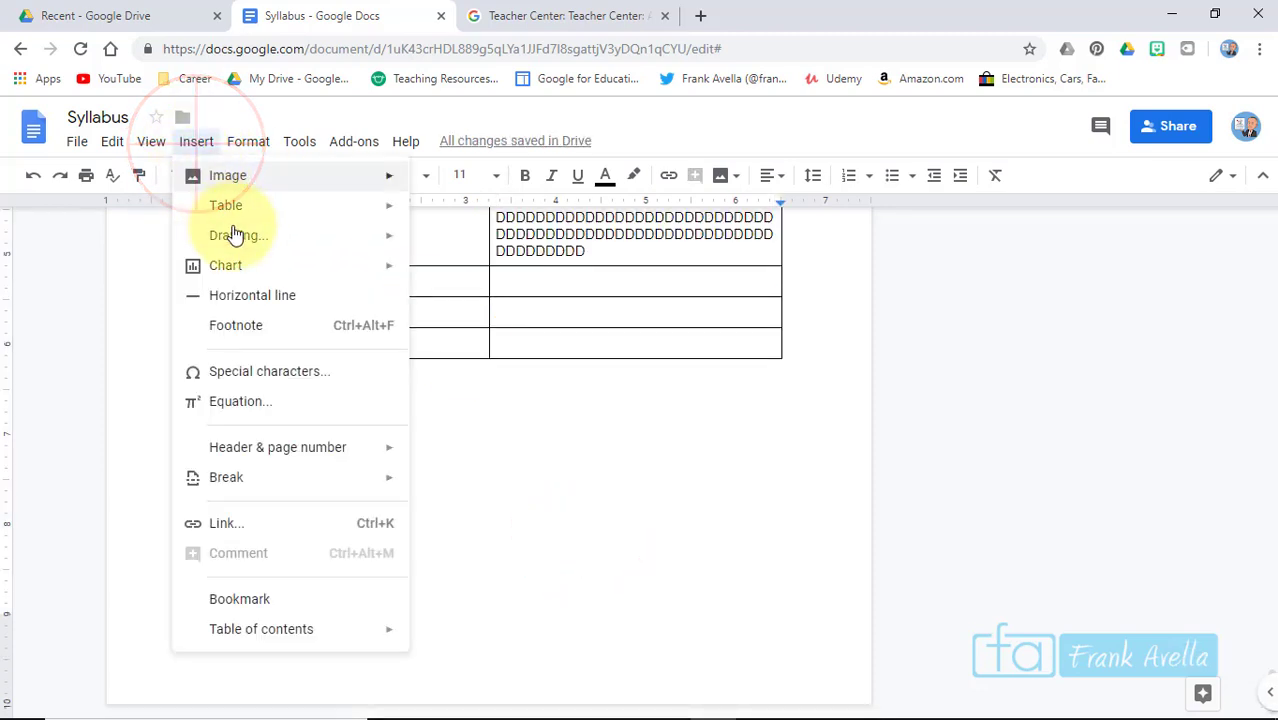
pyautogui.click(419, 213)
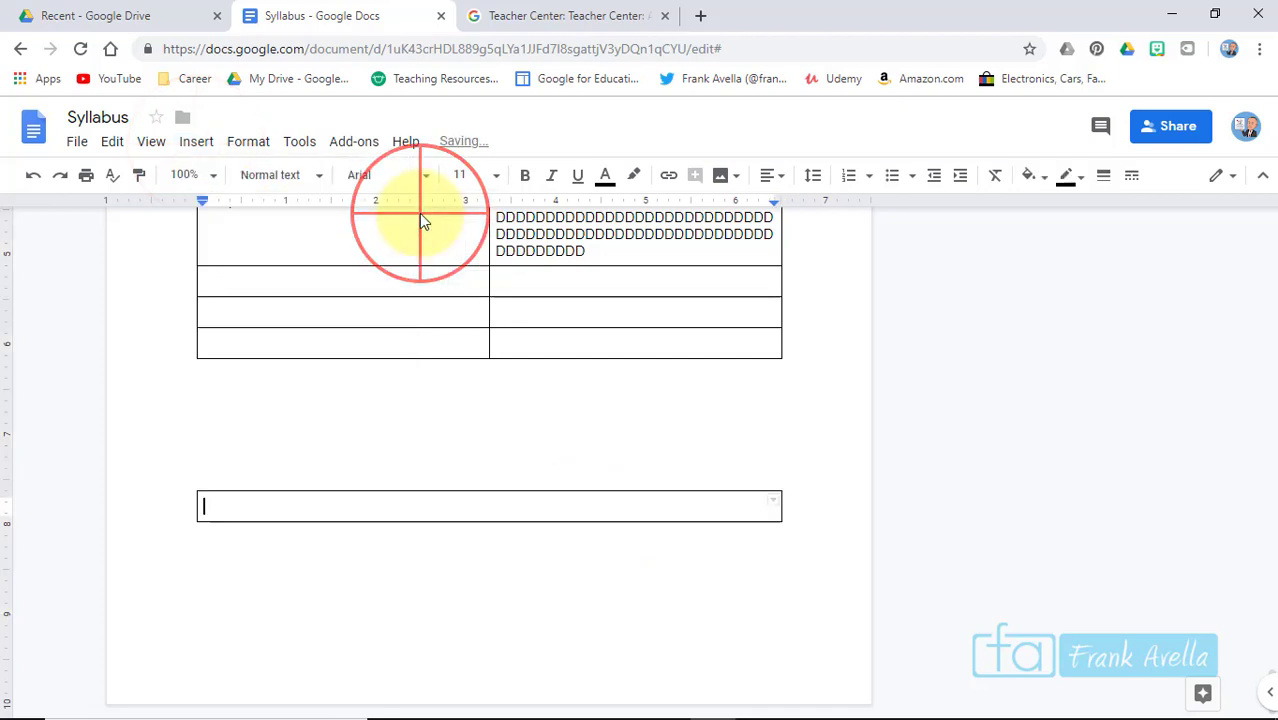
pyautogui.moveTo(623, 521); pyautogui.dragTo(624, 673)
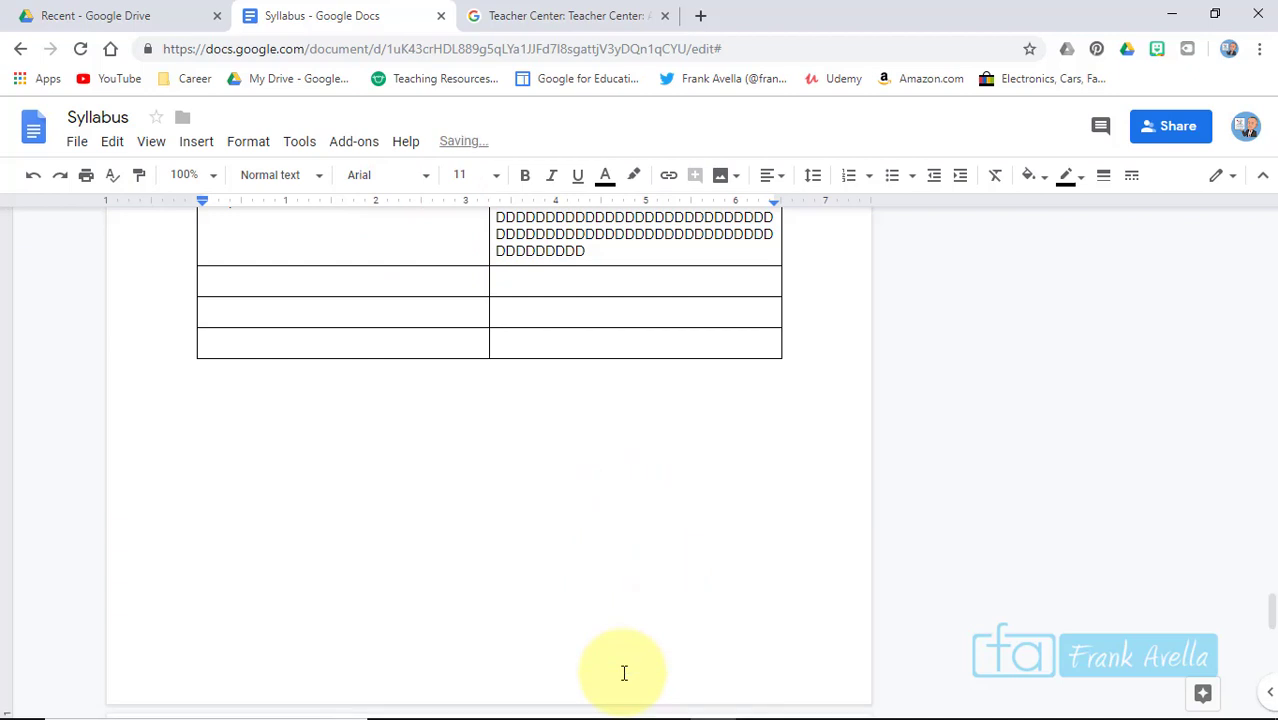
pyautogui.scroll(-3, 640, 630)
# Set the one-cell table's cell background color to cyan in Table properties
pyautogui.moveTo(650, 599); pyautogui.dragTo(248, 525)
pyautogui.click(811, 640)
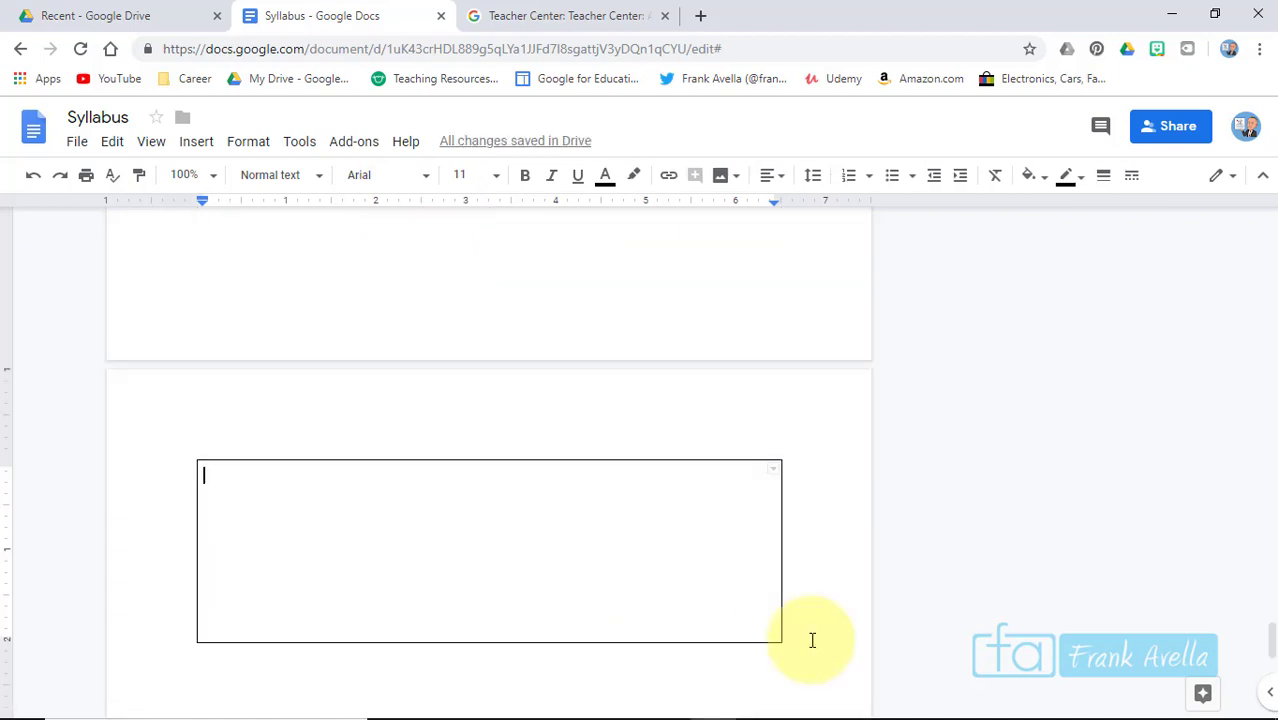
pyautogui.moveTo(368, 580); pyautogui.dragTo(228, 532)
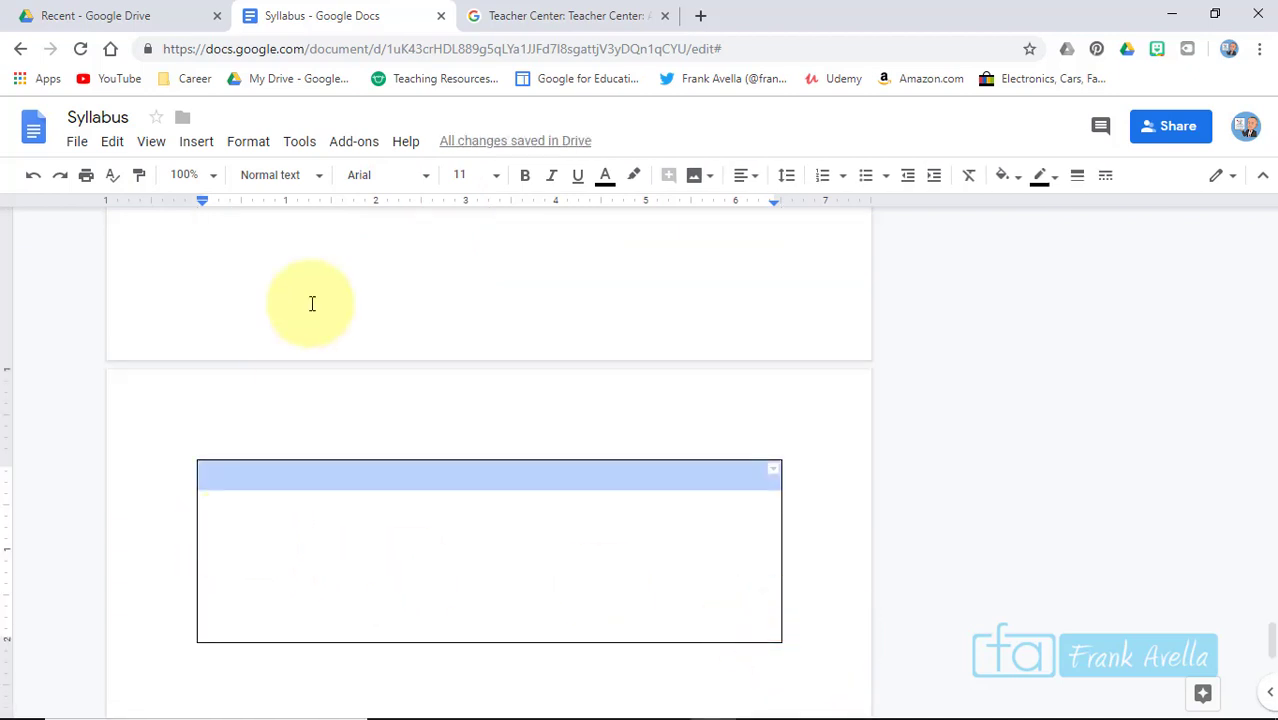
pyautogui.click(248, 145)
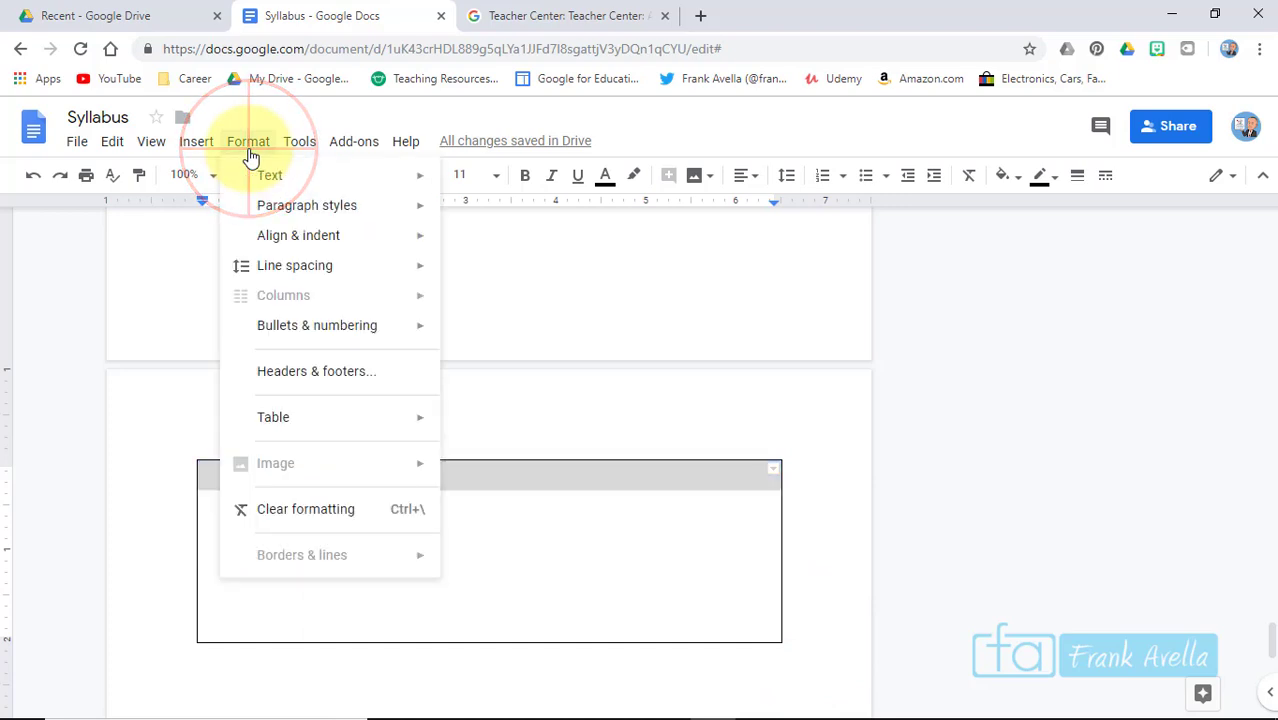
pyautogui.moveTo(302, 420)
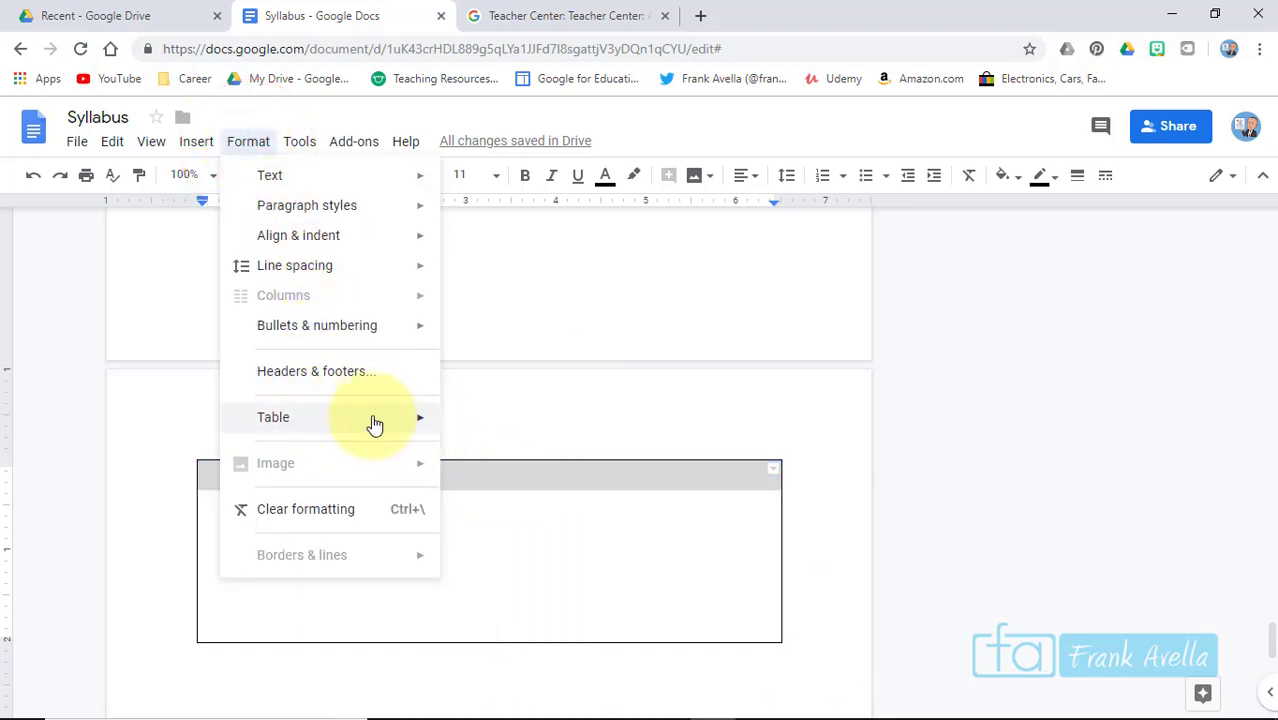
pyautogui.click(508, 697)
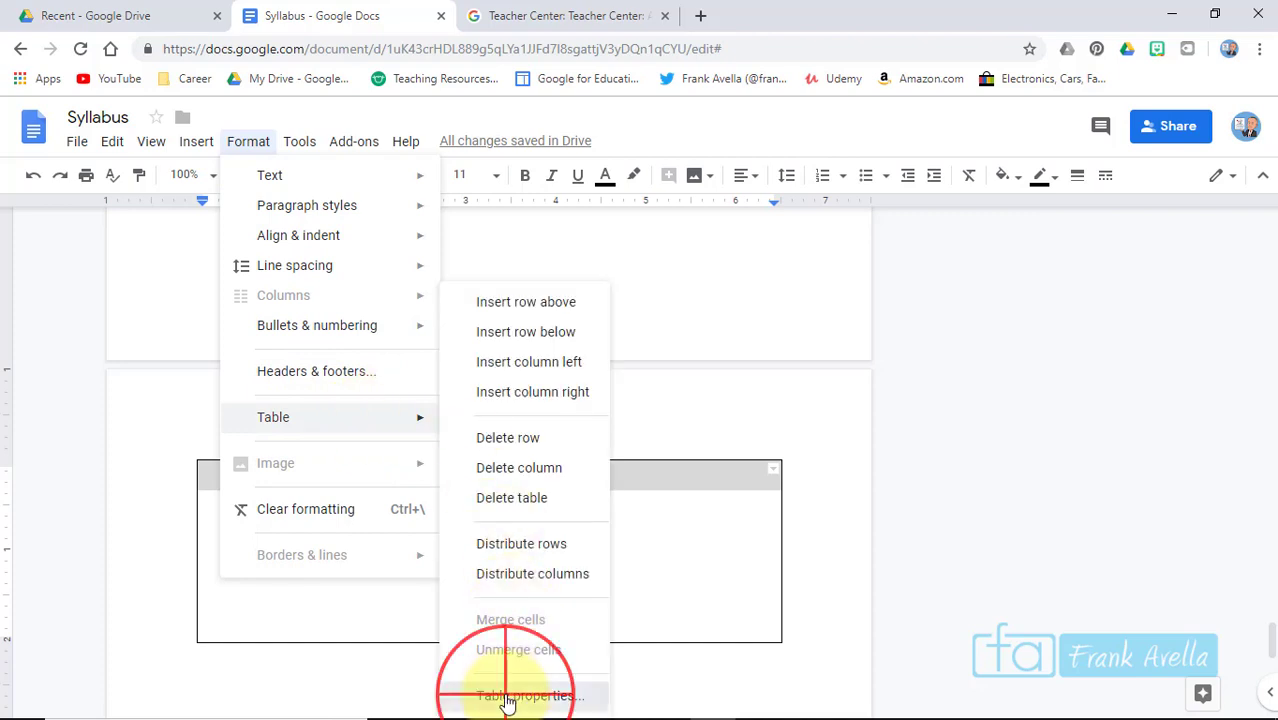
pyautogui.click(474, 373)
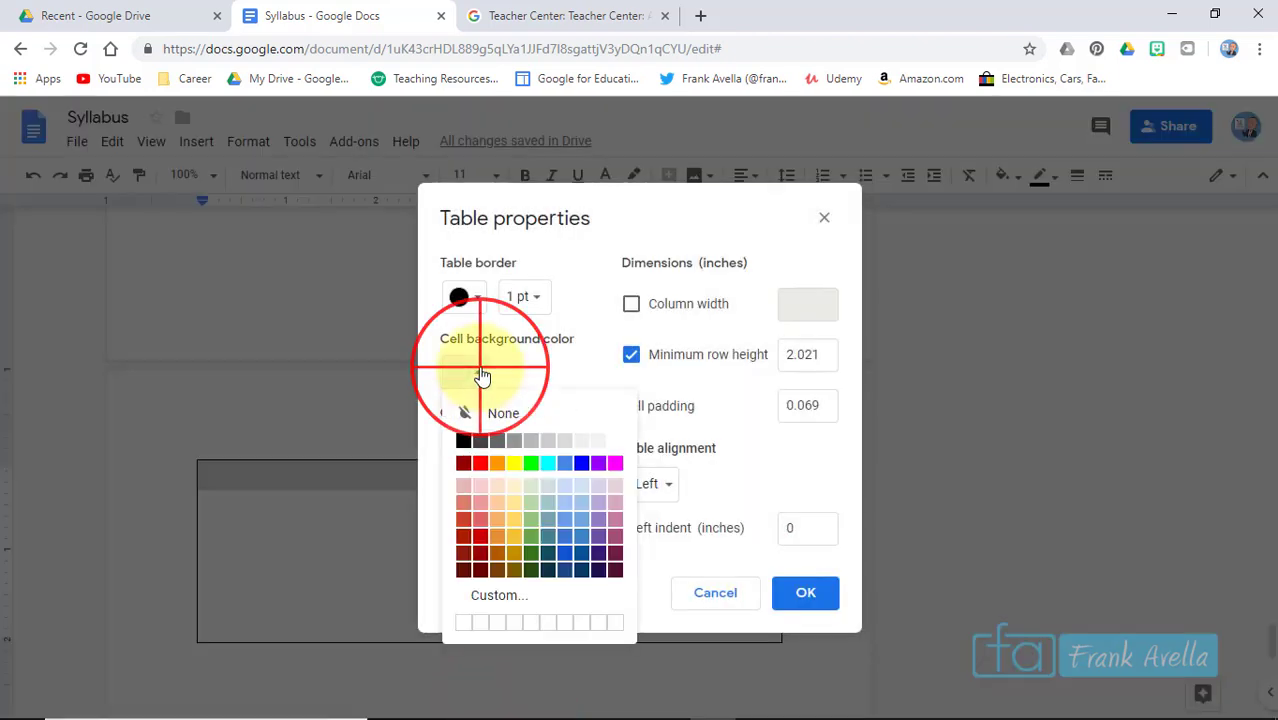
pyautogui.click(548, 462)
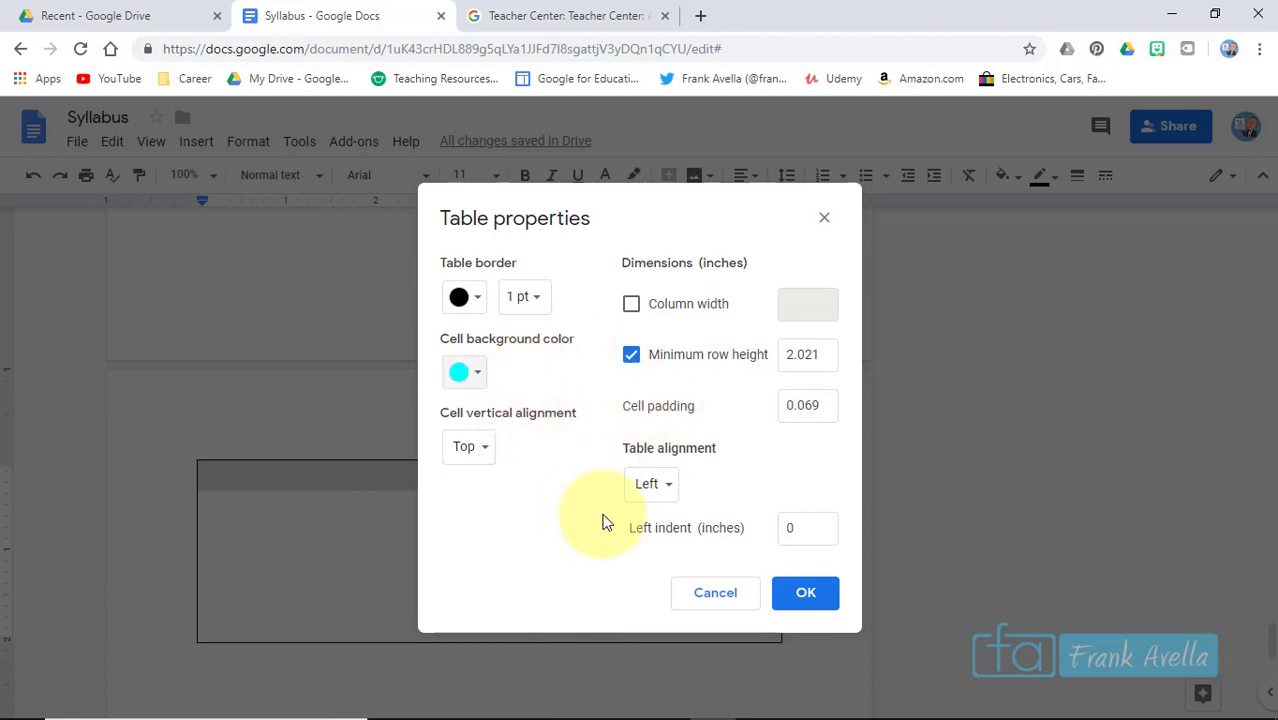
pyautogui.click(800, 594)
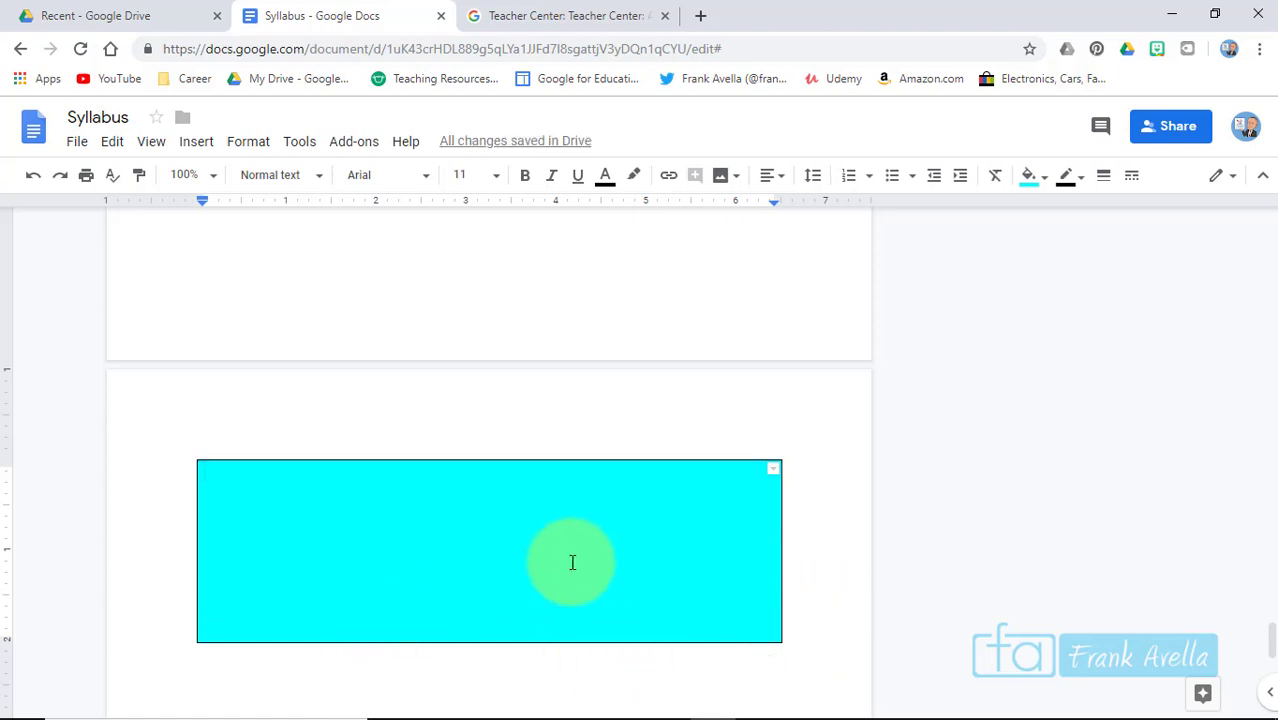
pyautogui.click(572, 562)
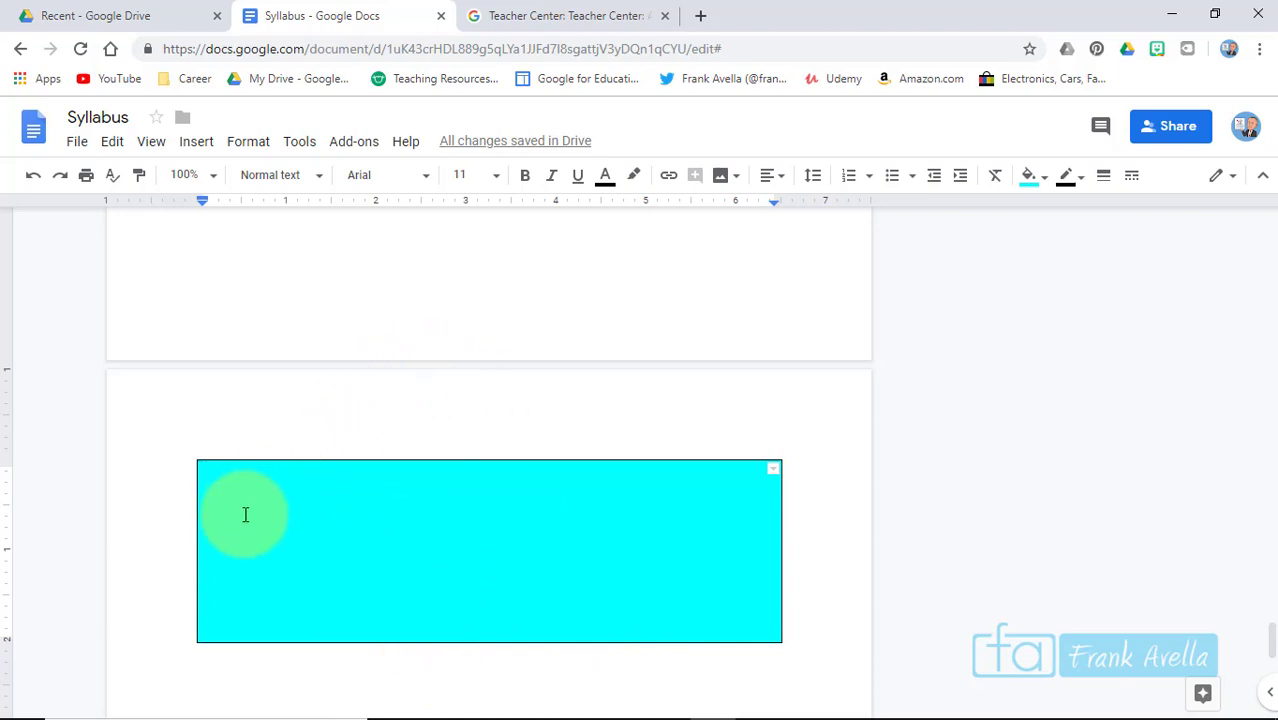
# Upload the branding new 5 image from the Branding folder and shrink it to fit the cyan box
pyautogui.click(202, 144)
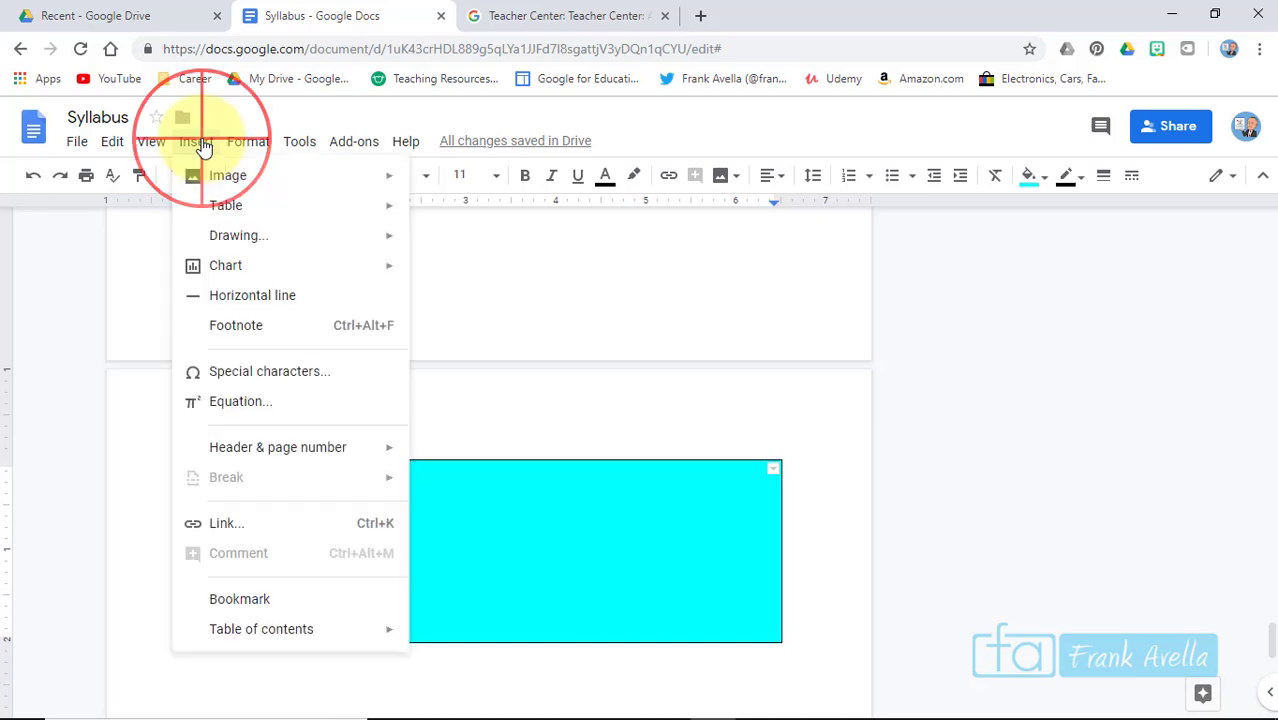
pyautogui.moveTo(208, 174)
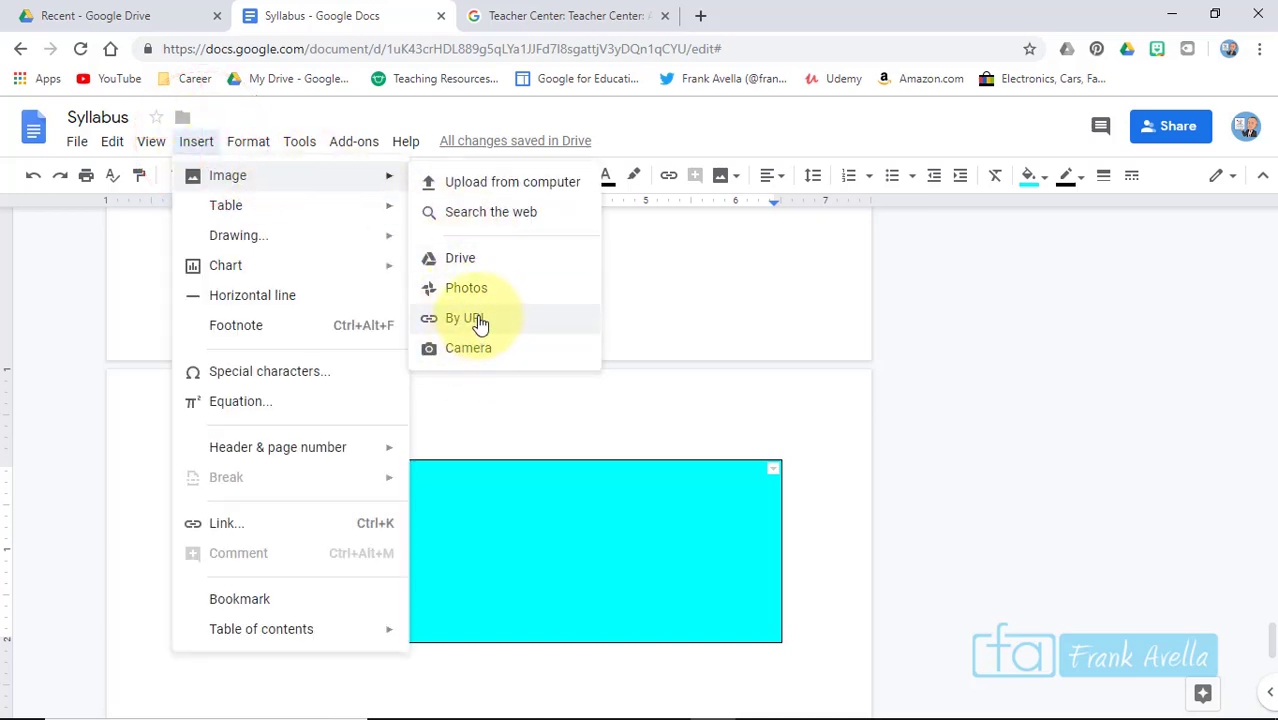
pyautogui.click(480, 186)
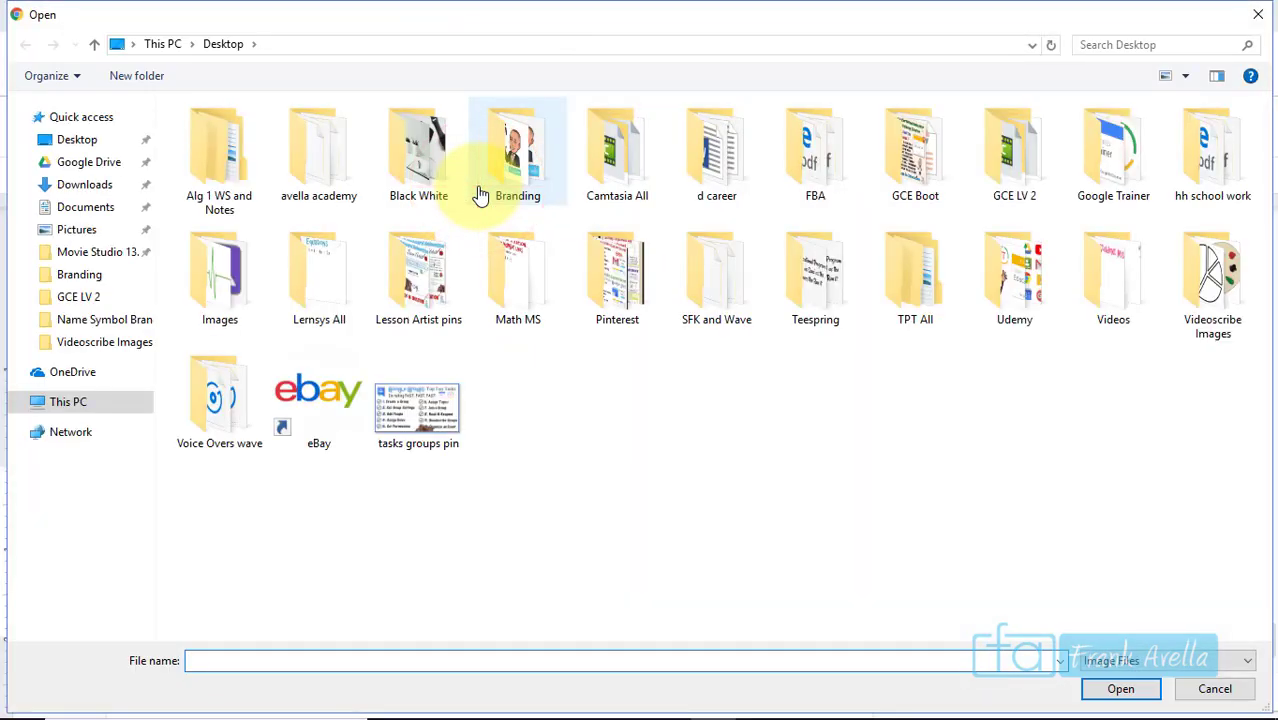
pyautogui.doubleClick(515, 167)
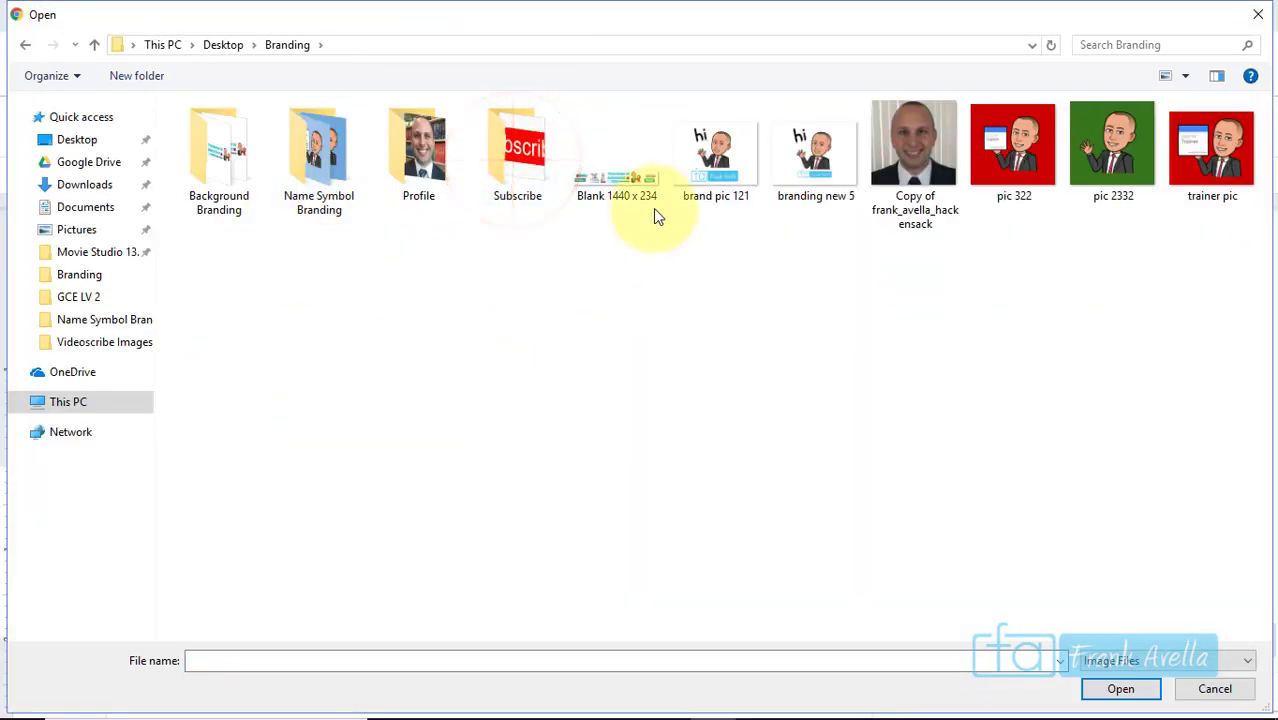
pyautogui.click(791, 168)
pyautogui.doubleClick(791, 168)
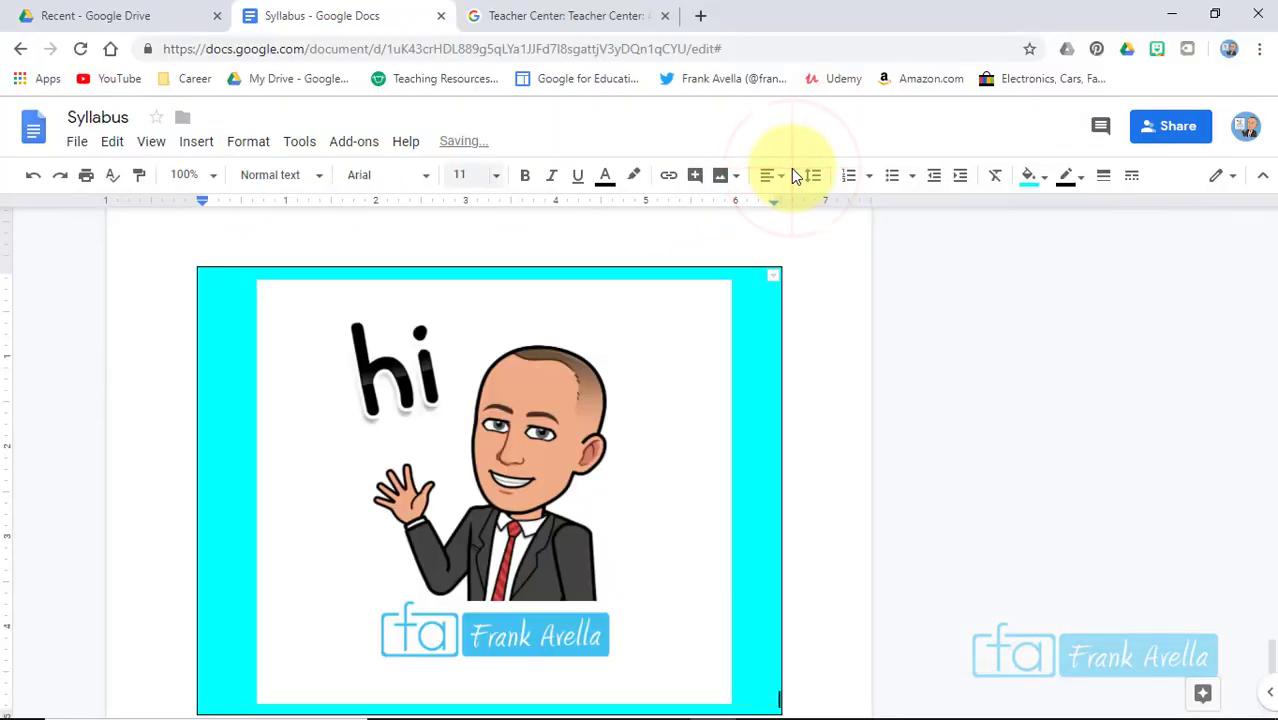
pyautogui.click(445, 350)
pyautogui.moveTo(775, 275); pyautogui.dragTo(428, 518)
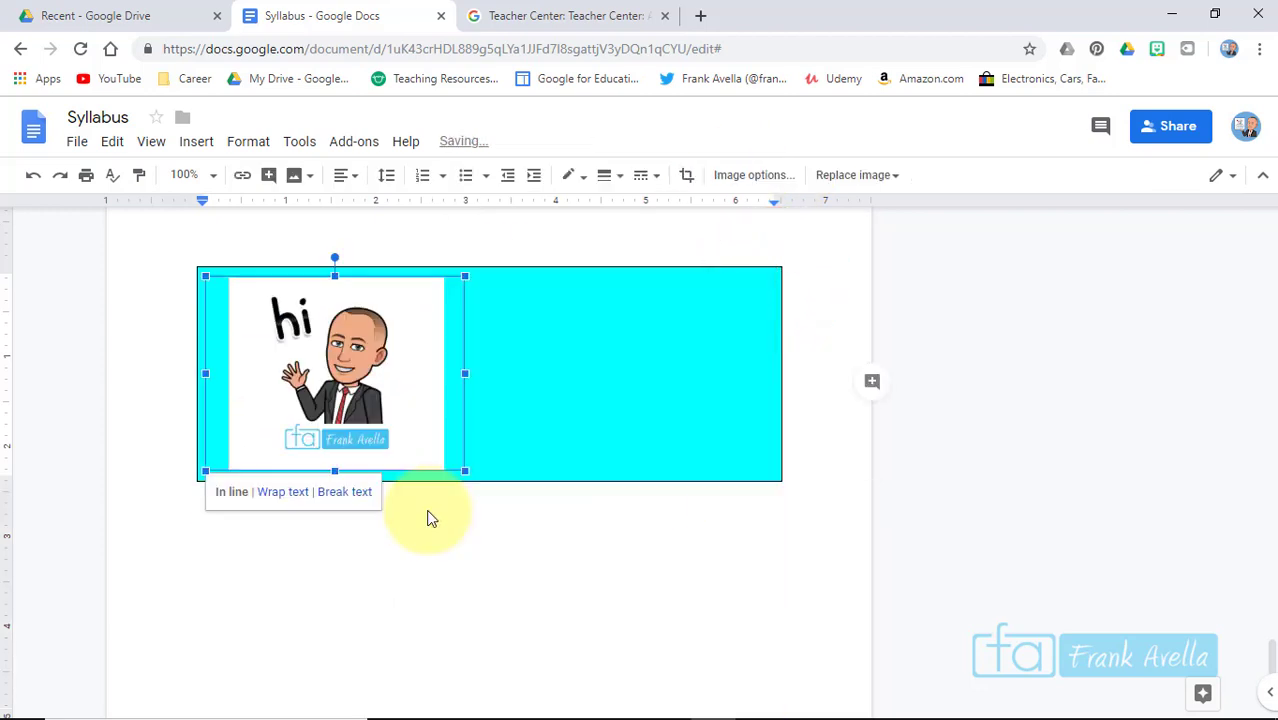
pyautogui.click(455, 573)
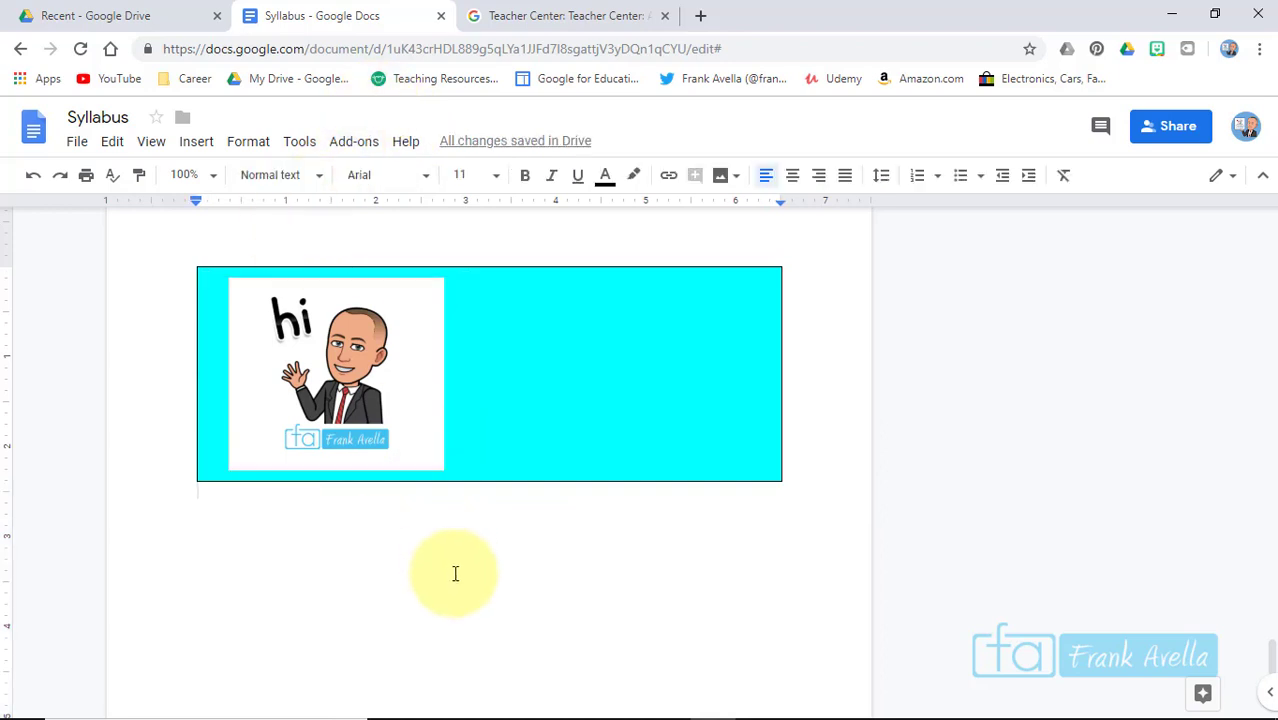
# Move the avatar to the right side of the cyan box with text wrapping around it
pyautogui.click(525, 388)
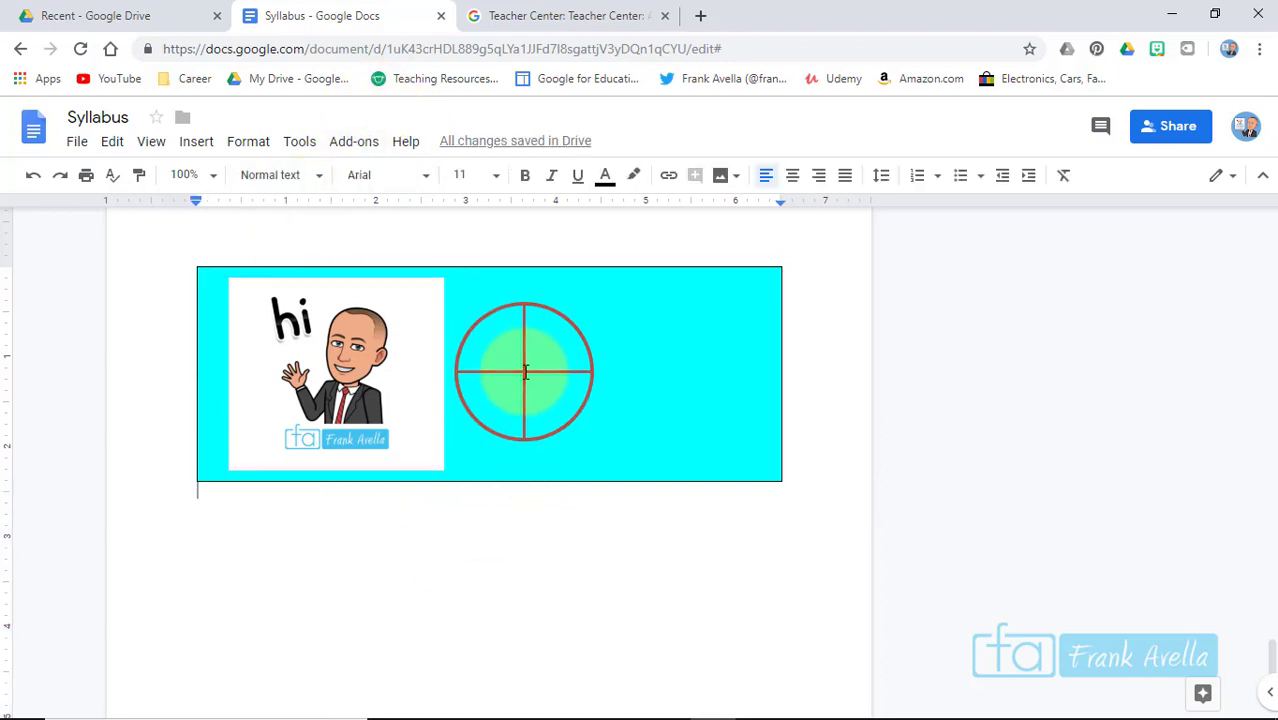
pyautogui.click(399, 350)
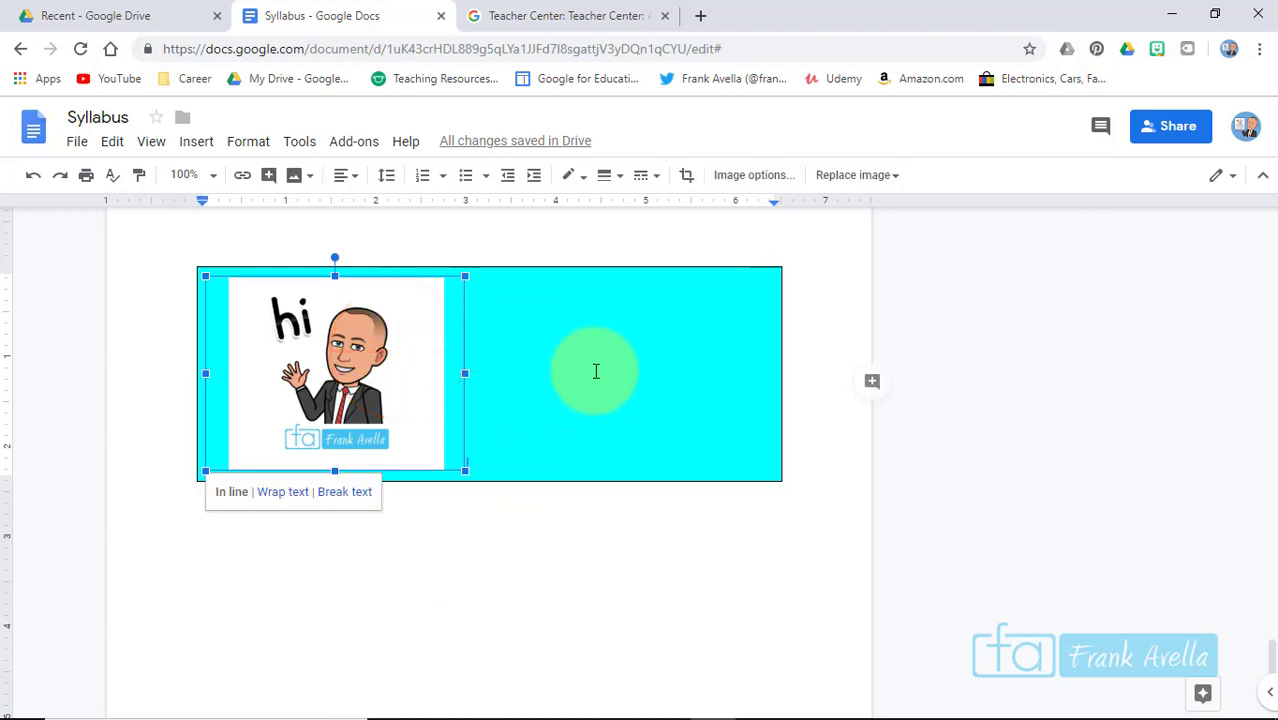
pyautogui.click(335, 496)
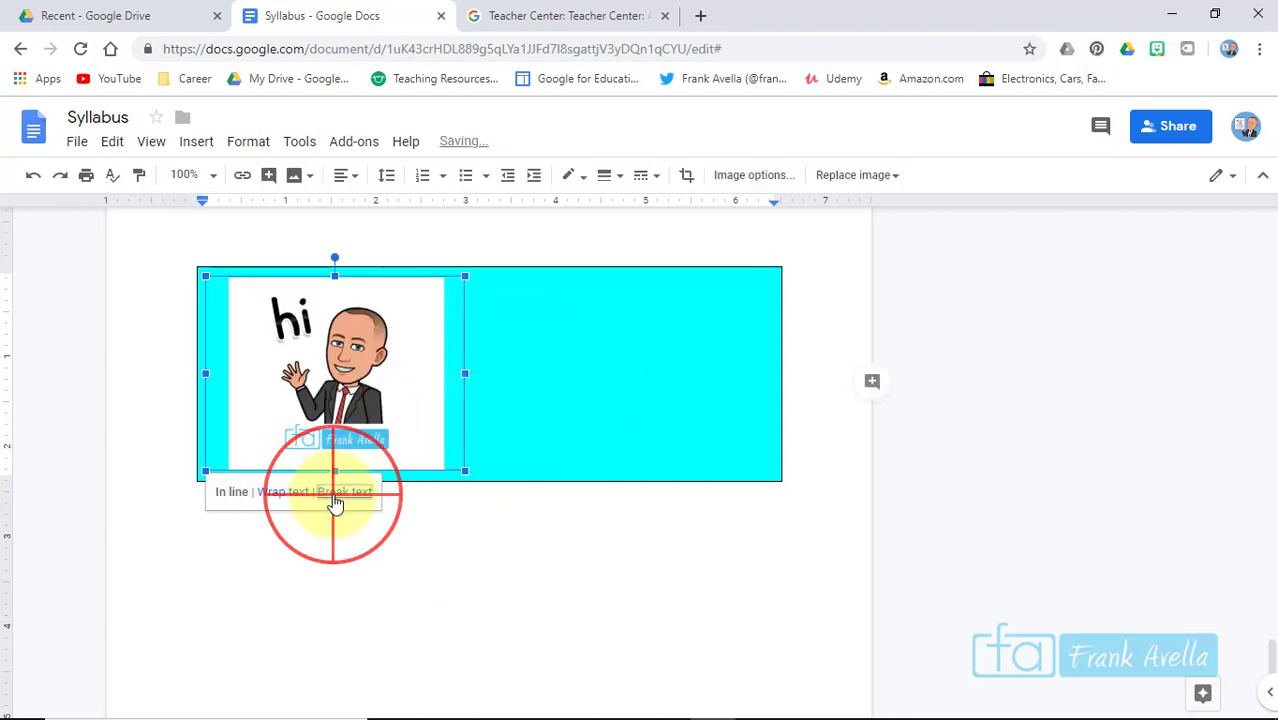
pyautogui.moveTo(334, 402); pyautogui.dragTo(657, 385)
pyautogui.click(298, 337)
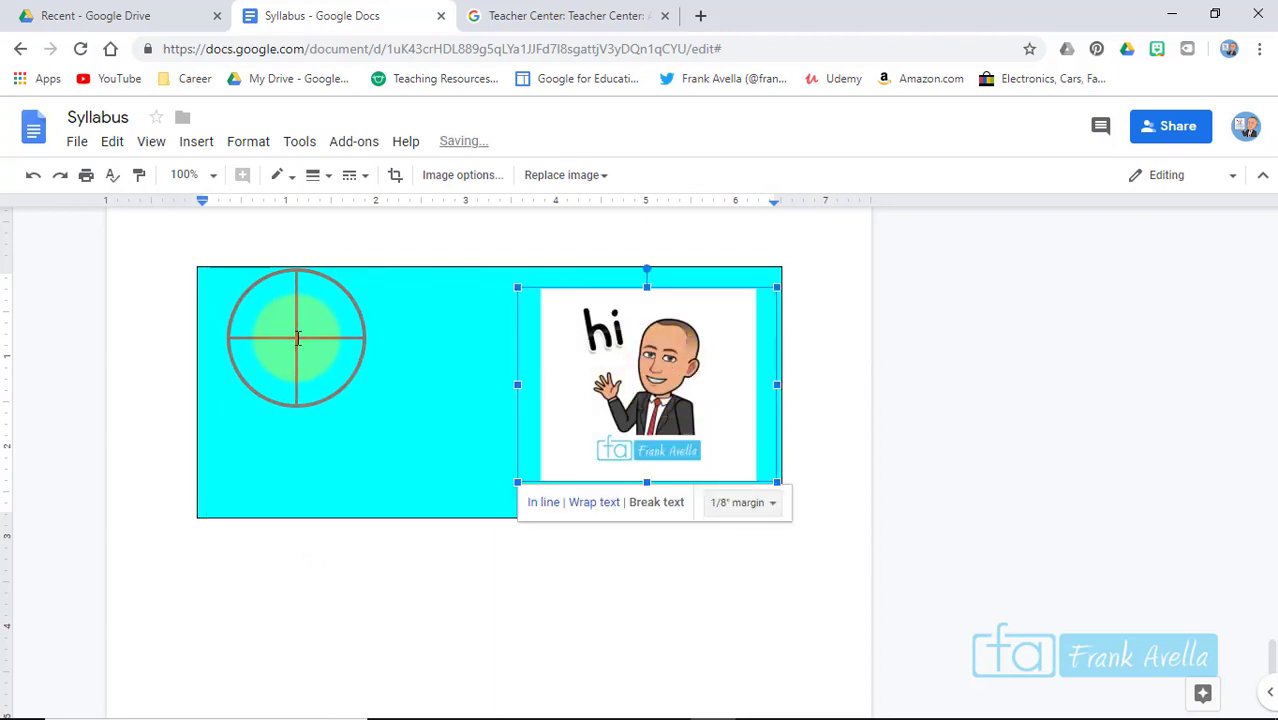
pyautogui.click(612, 399)
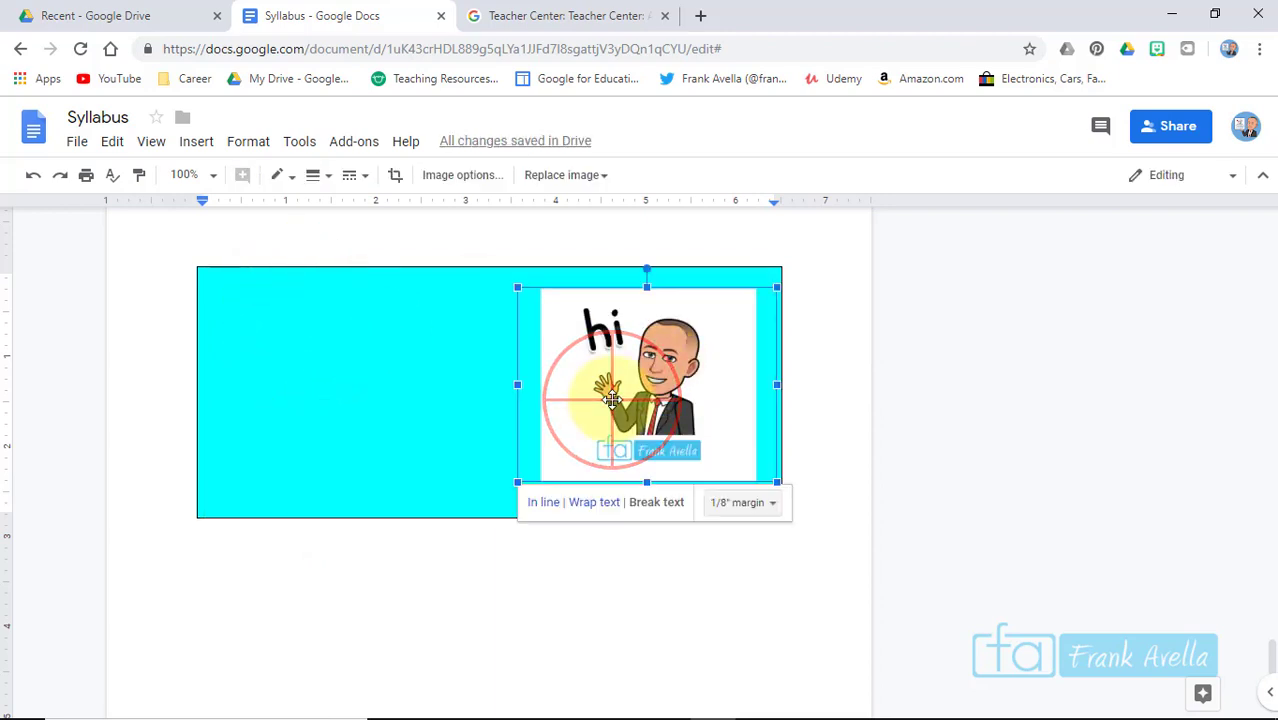
pyautogui.click(583, 504)
pyautogui.click(292, 345)
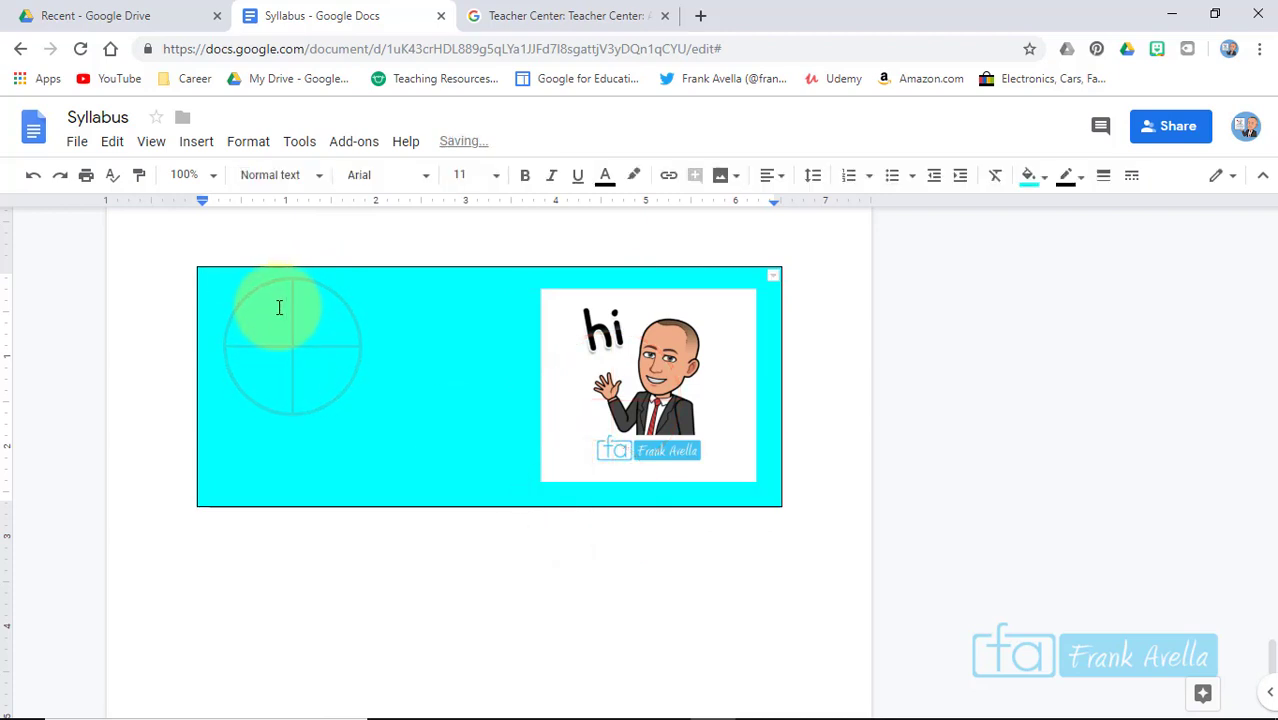
# Make both banner text lines bold and black
pyautogui.click(604, 177)
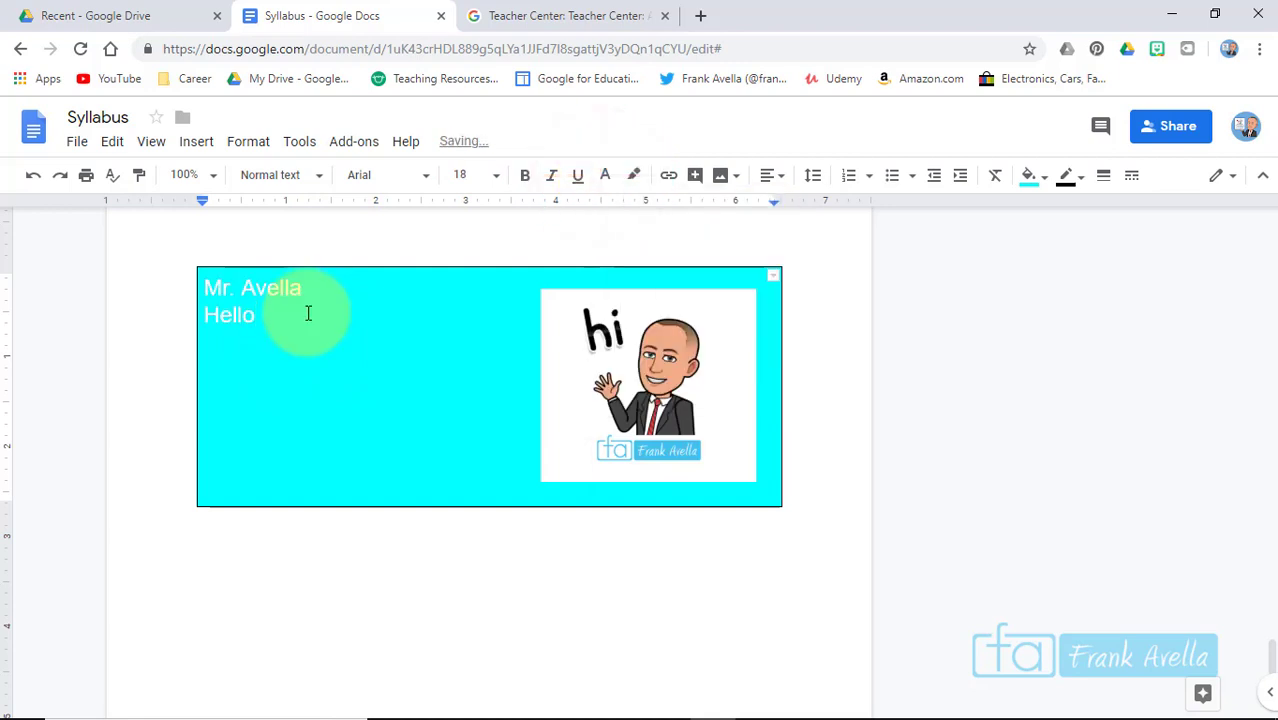
pyautogui.moveTo(308, 313); pyautogui.dragTo(192, 287)
pyautogui.click(604, 180)
pyautogui.click(712, 211)
pyautogui.click(524, 186)
pyautogui.click(604, 180)
pyautogui.click(611, 208)
pyautogui.click(500, 580)
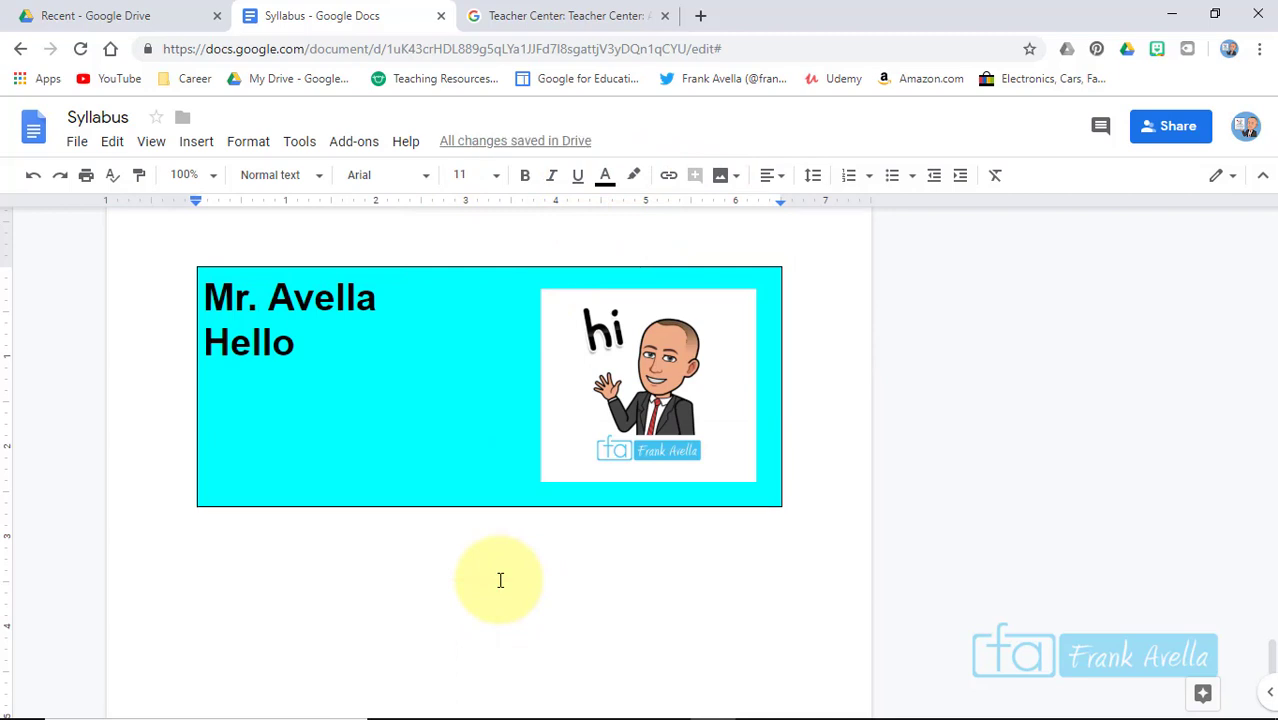
# Scroll back up to the top of the syllabus
pyautogui.scroll(15, 498, 449)
pyautogui.click(504, 455)
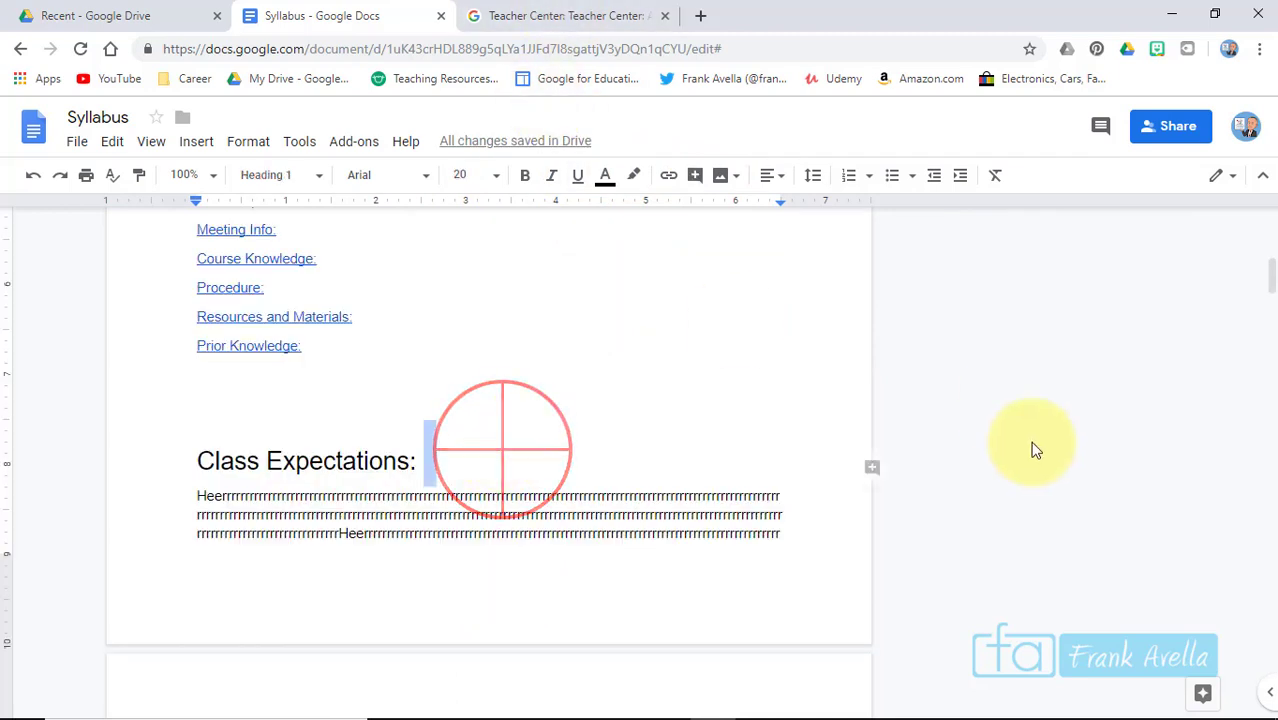
pyautogui.scroll(5, 222, 288)
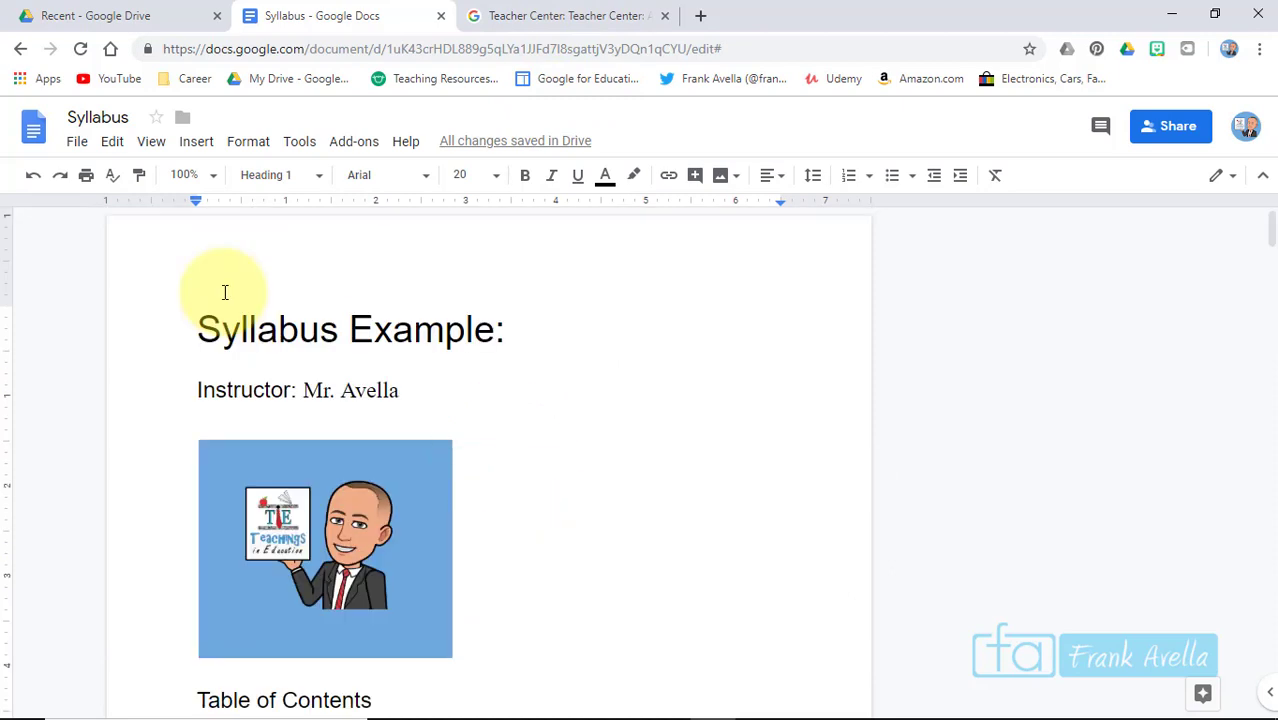
pyautogui.click(78, 146)
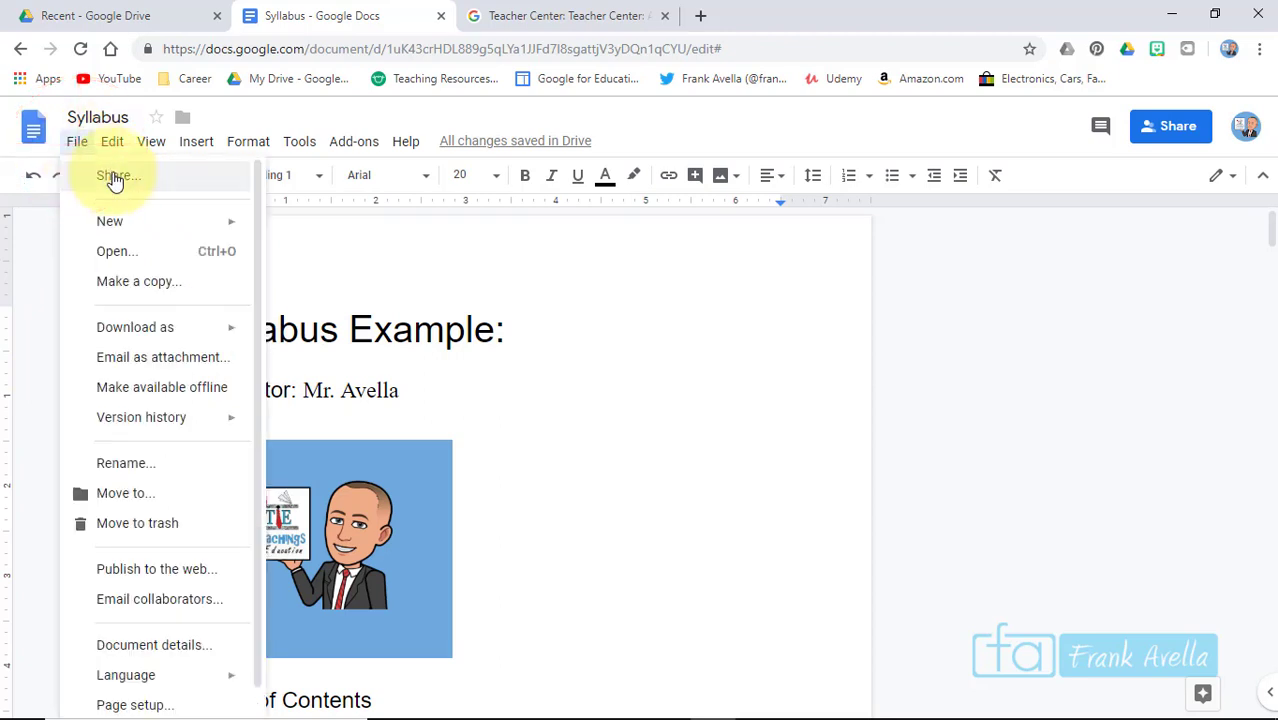
# Review sharing, then email one collaborator 'Hey I changed the procedures section' under subject Syllabus
pyautogui.click(115, 177)
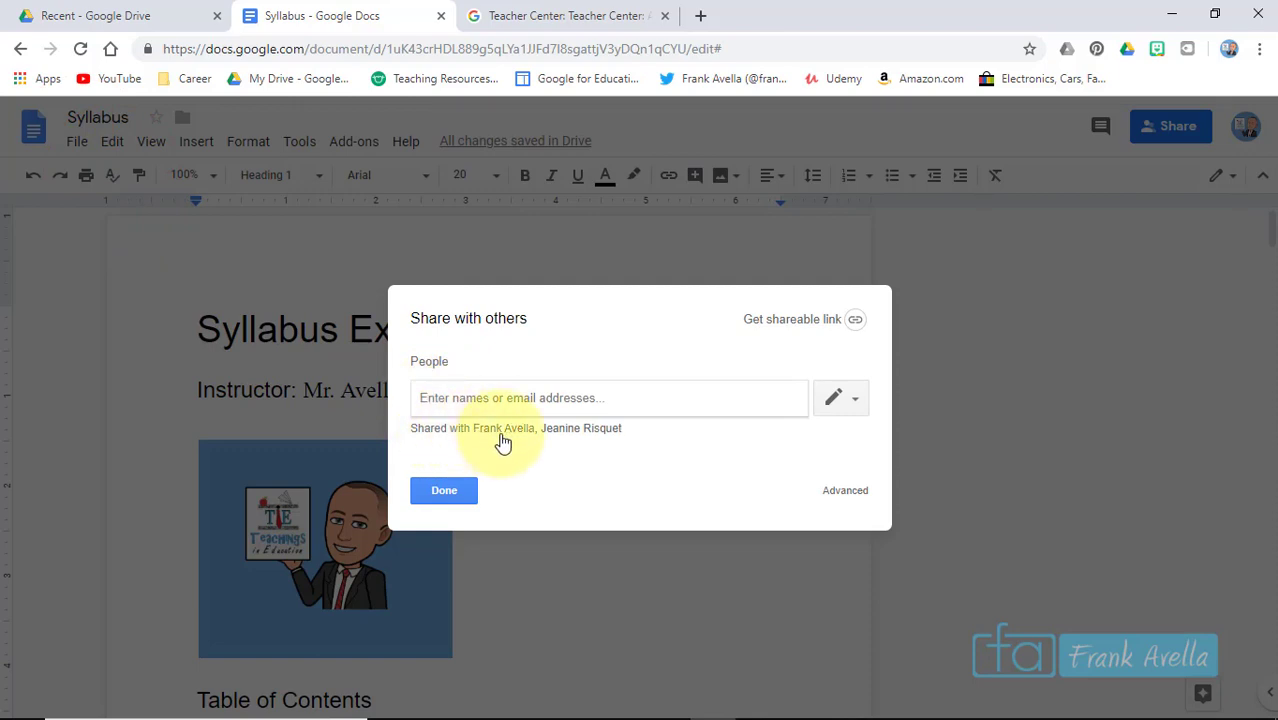
pyautogui.click(458, 496)
pyautogui.click(72, 142)
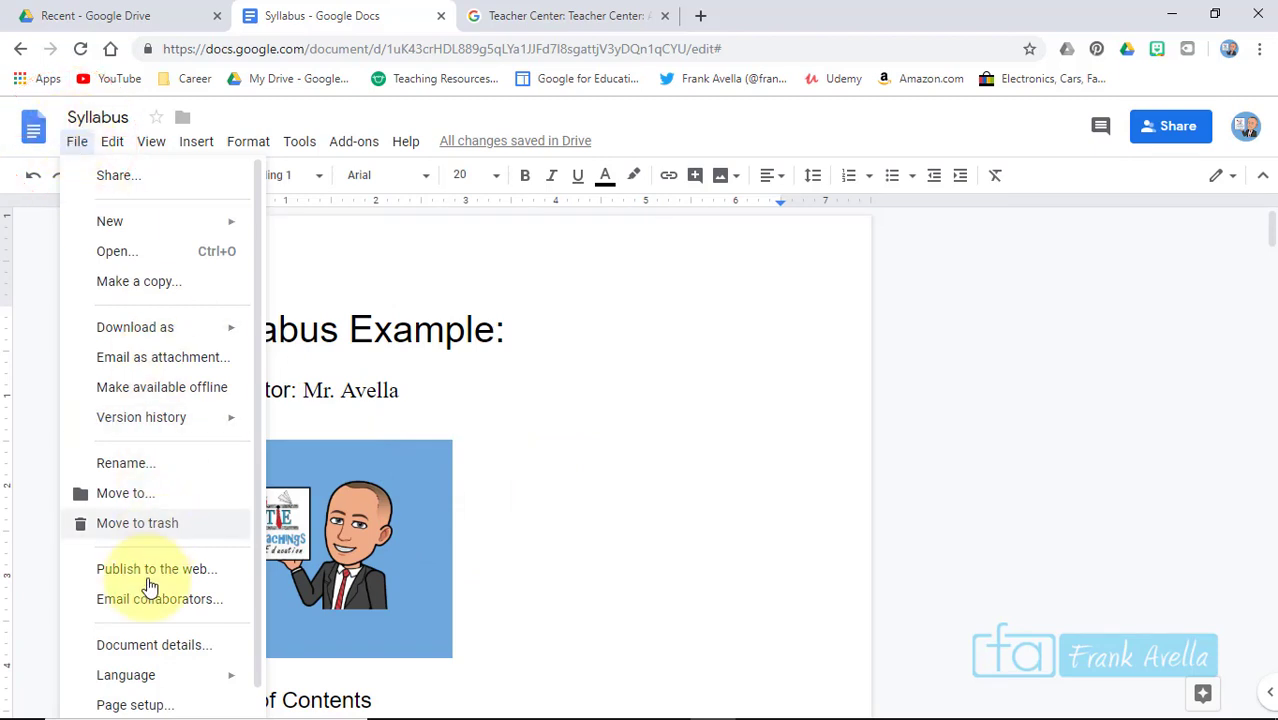
pyautogui.click(145, 600)
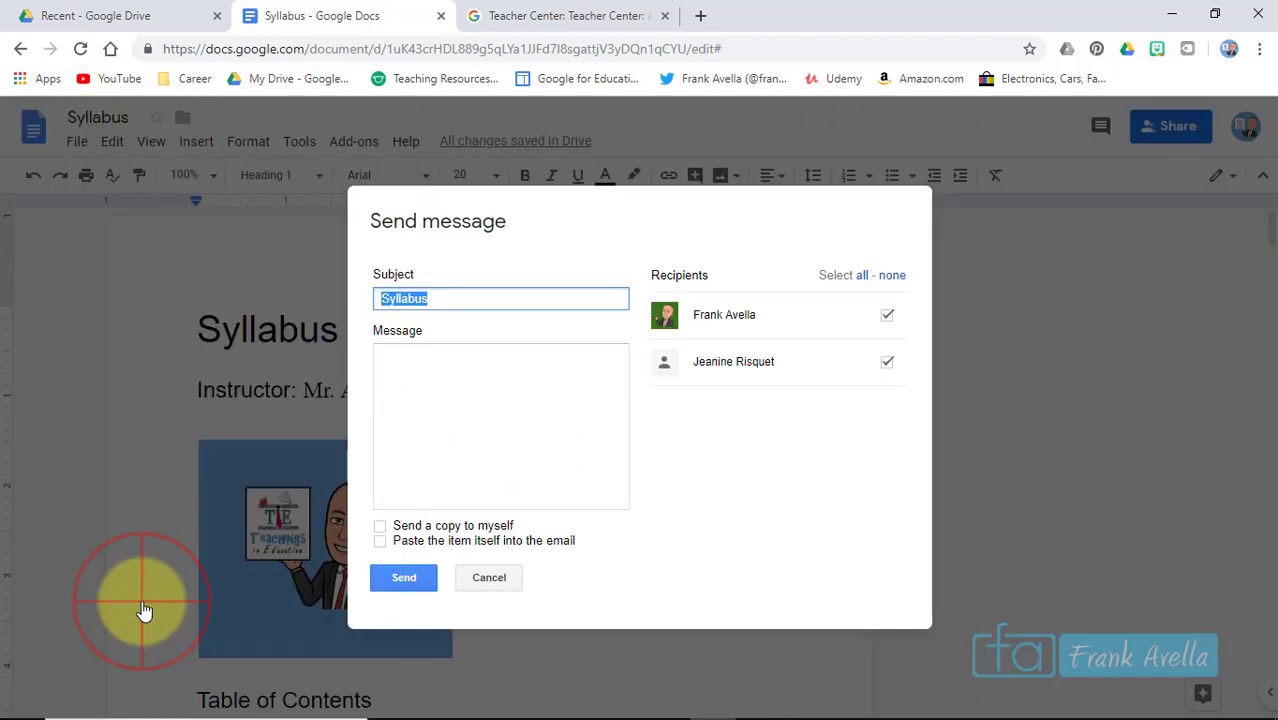
pyautogui.click(499, 299)
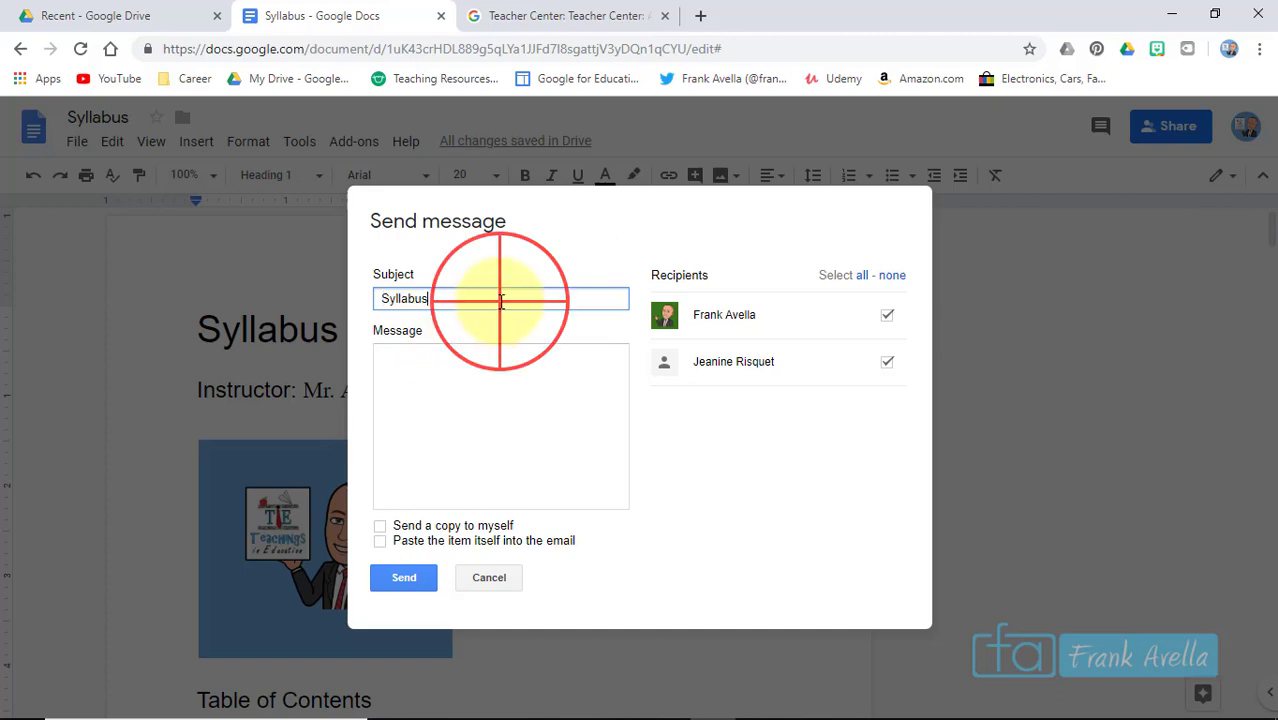
pyautogui.click(887, 364)
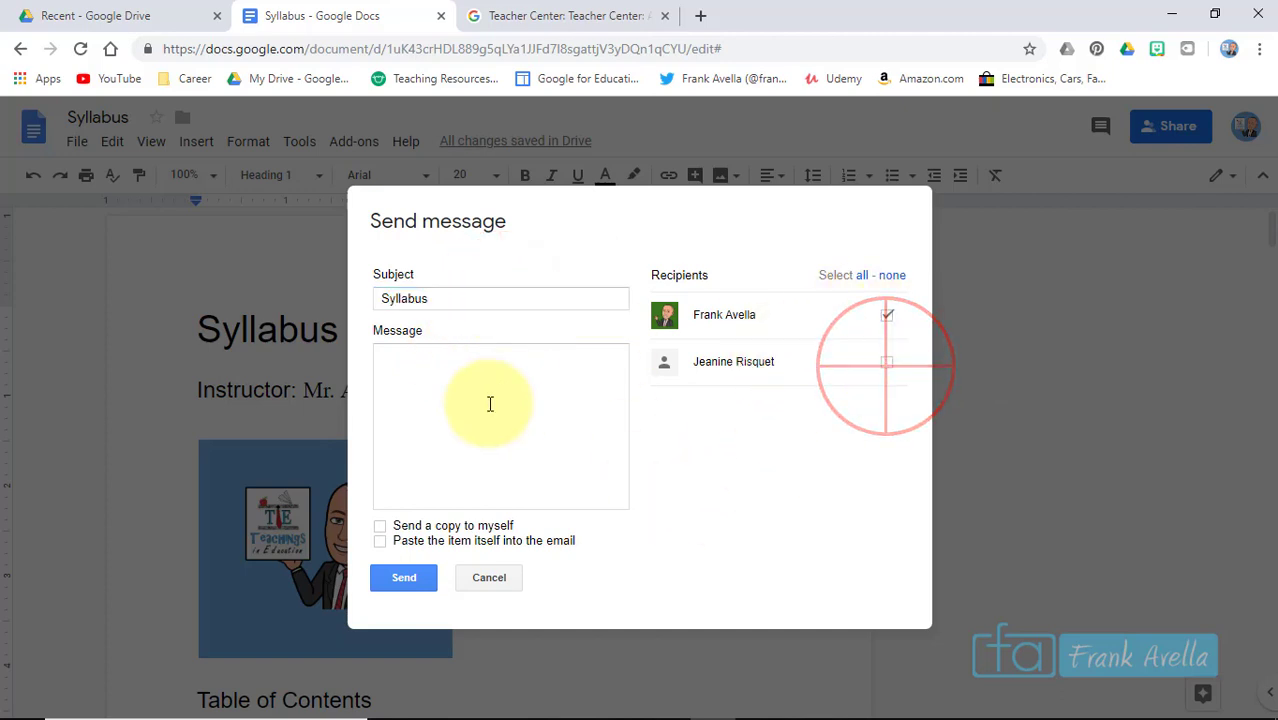
pyautogui.click(433, 386)
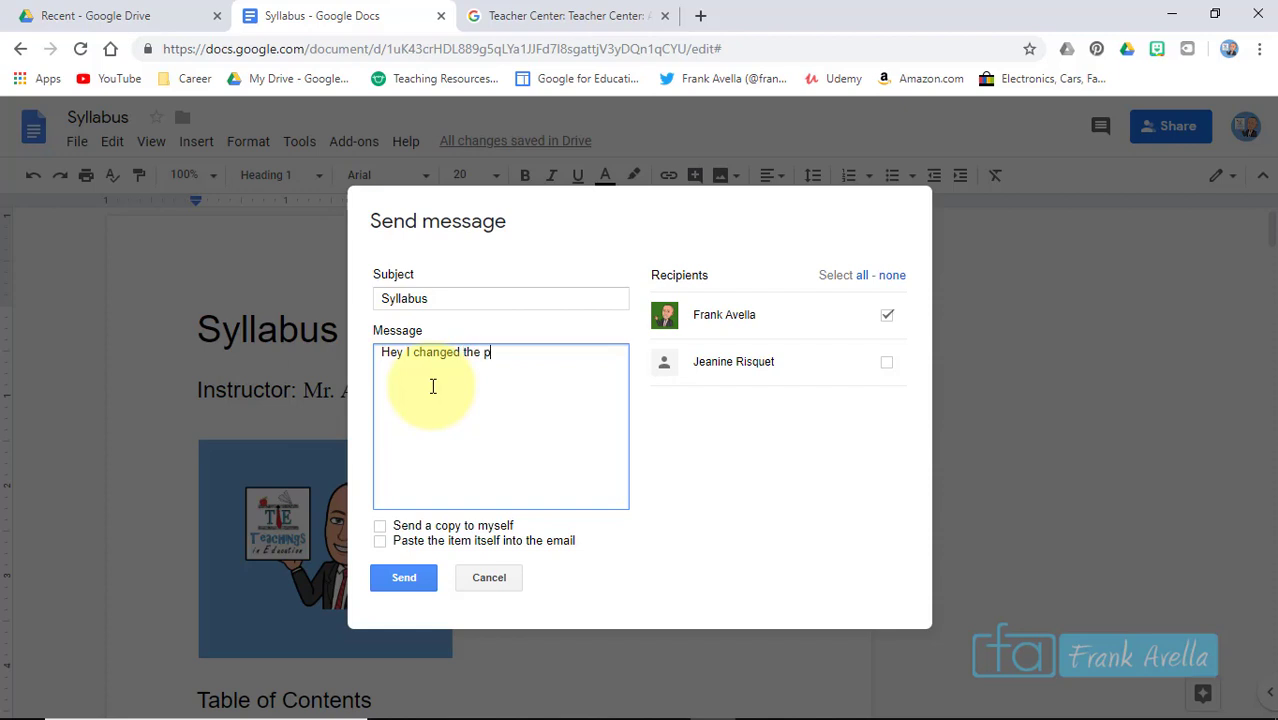
pyautogui.click(425, 583)
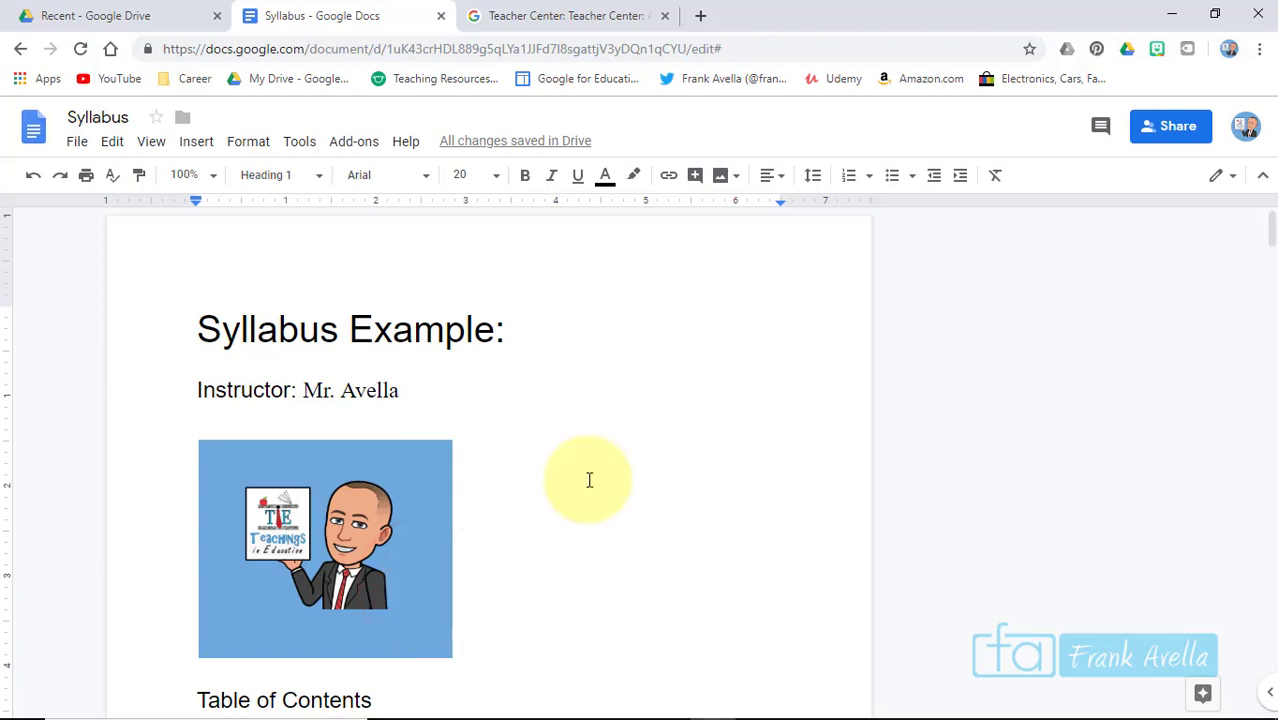
# Comment on the Table of Contents heading, mentioning a collaborator: 'What do you think of the table of contents?'
pyautogui.moveTo(1270, 230)
pyautogui.moveTo(1270, 230); pyautogui.dragTo(1274, 265)
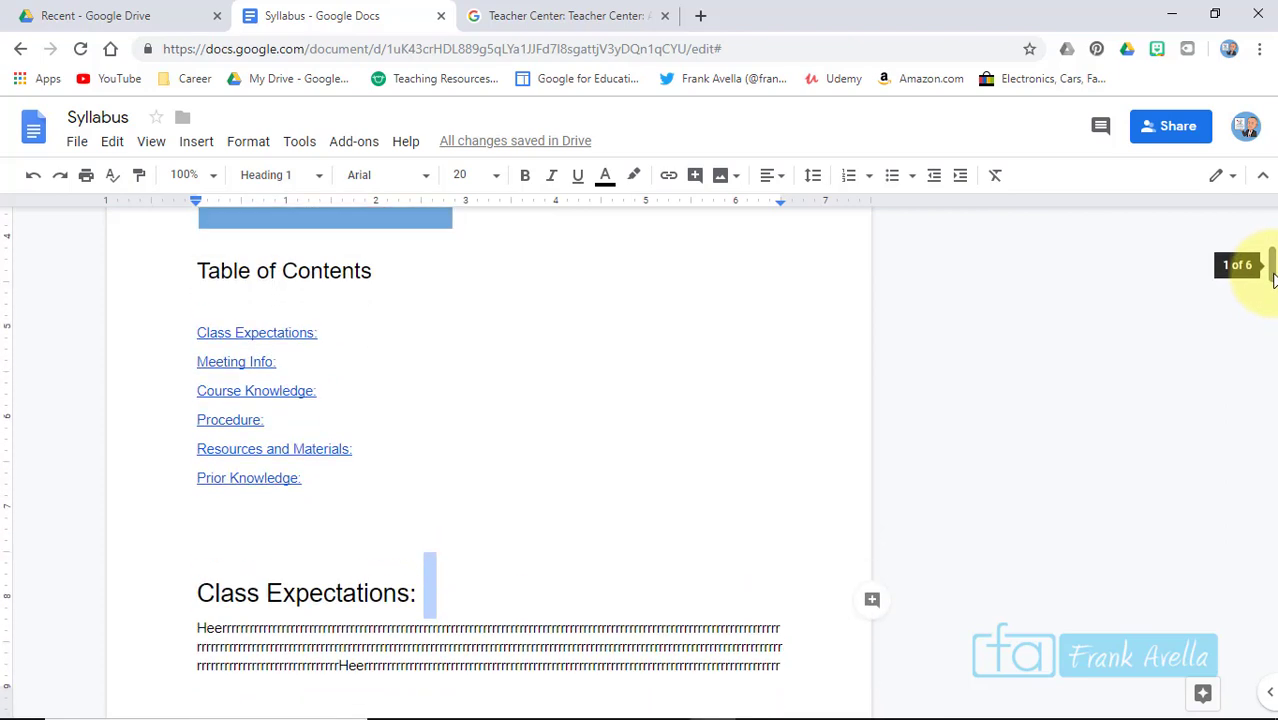
pyautogui.click(395, 277)
pyautogui.moveTo(385, 270); pyautogui.dragTo(194, 266)
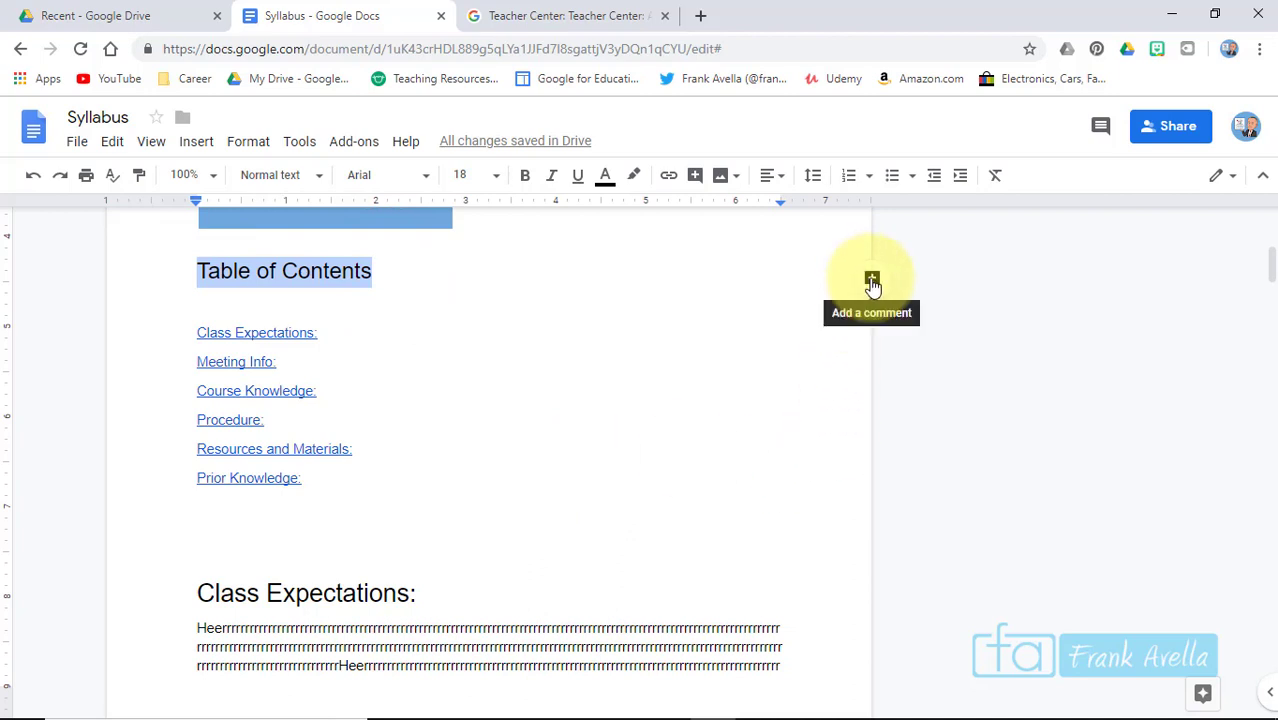
pyautogui.click(872, 282)
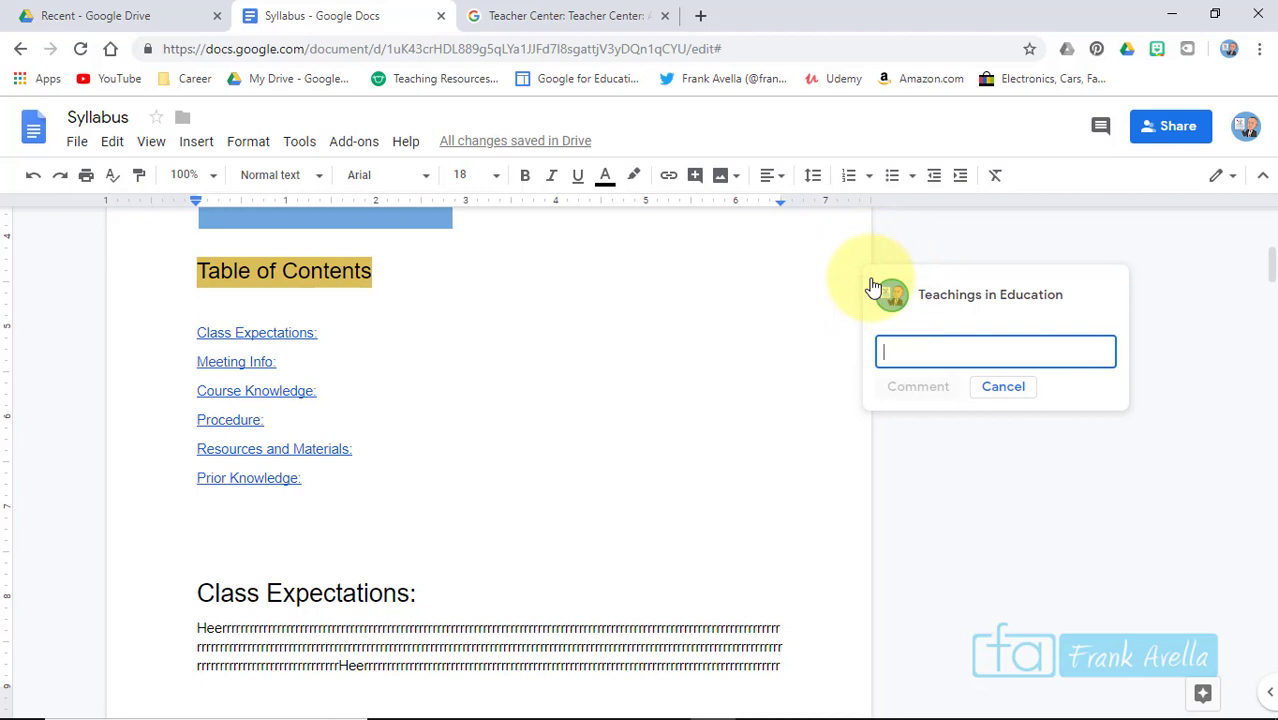
pyautogui.write('+')
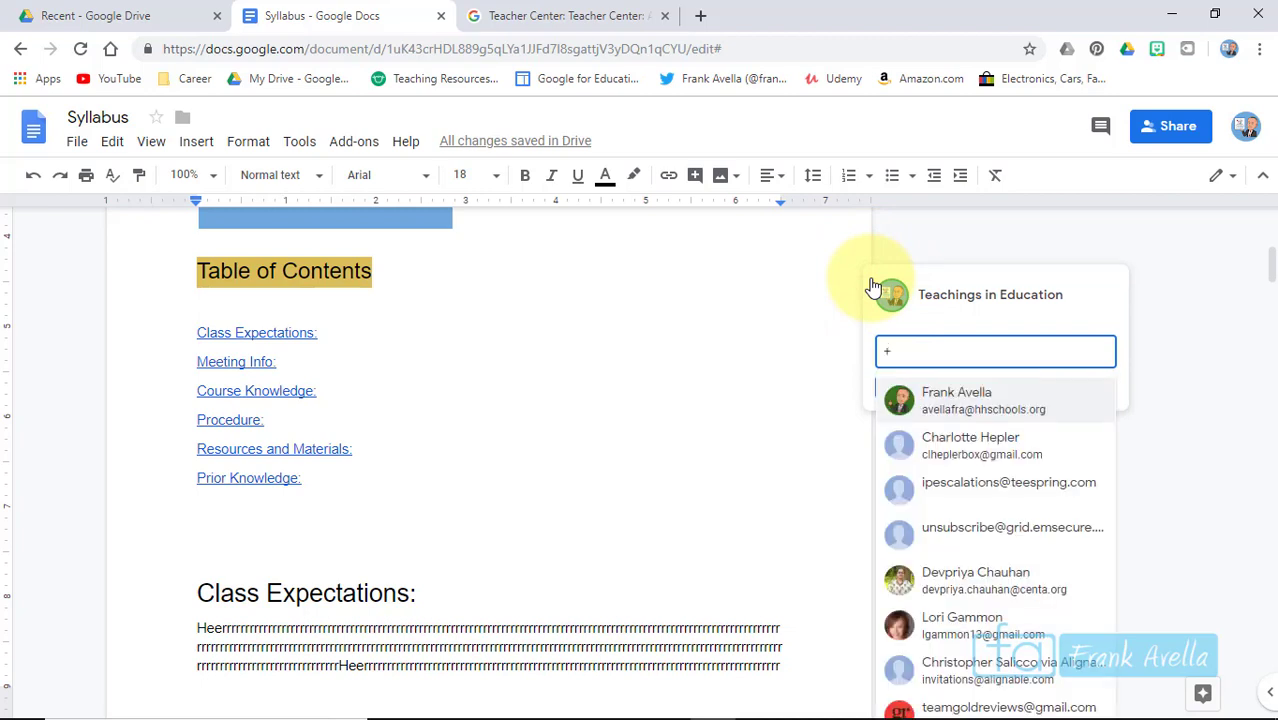
pyautogui.write('ave')
pyautogui.press('Return')
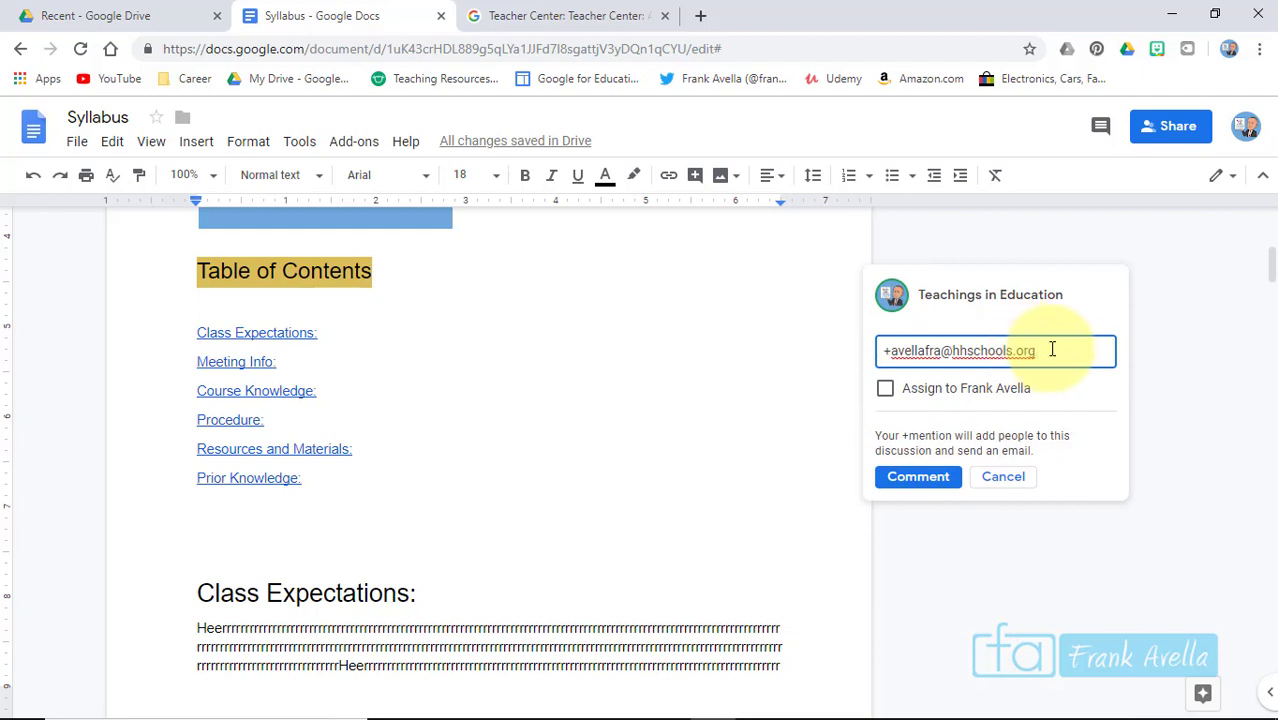
pyautogui.write('What do you think of the table of contents?')
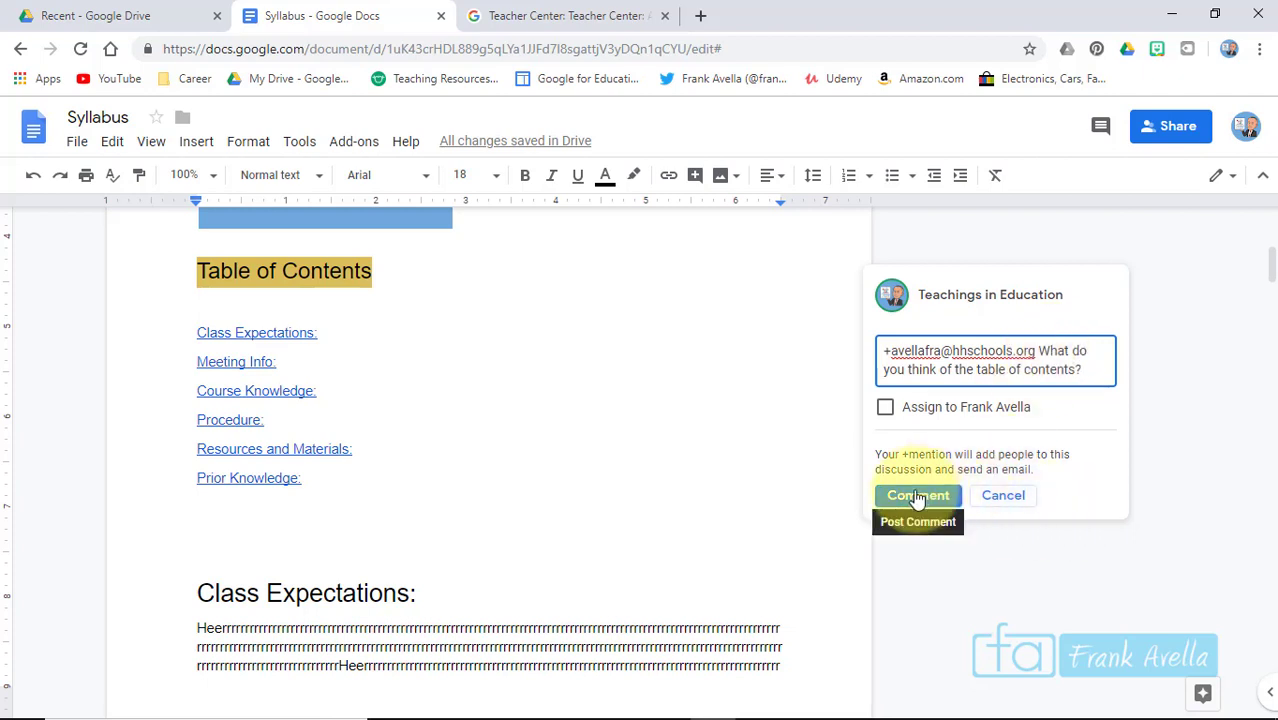
pyautogui.click(917, 497)
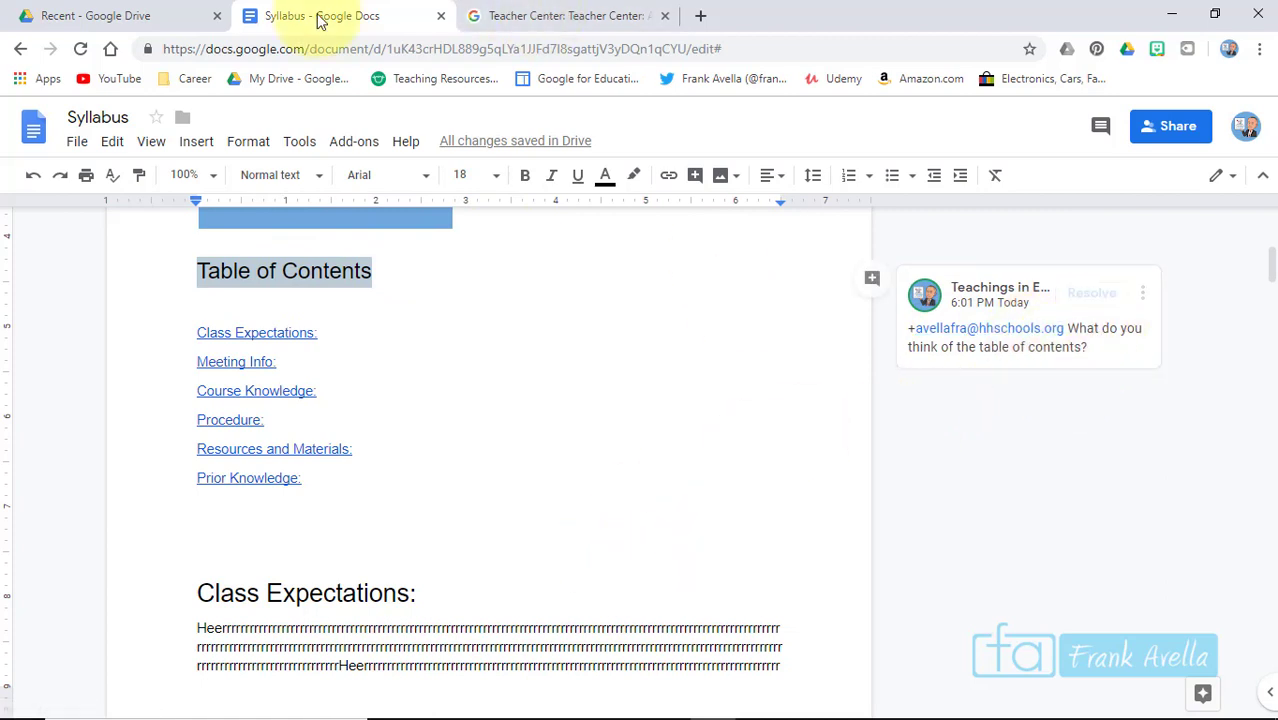
# Insert a fraction equation after 'Know the following Math Equations:' and set its font size to 24
pyautogui.click(474, 452)
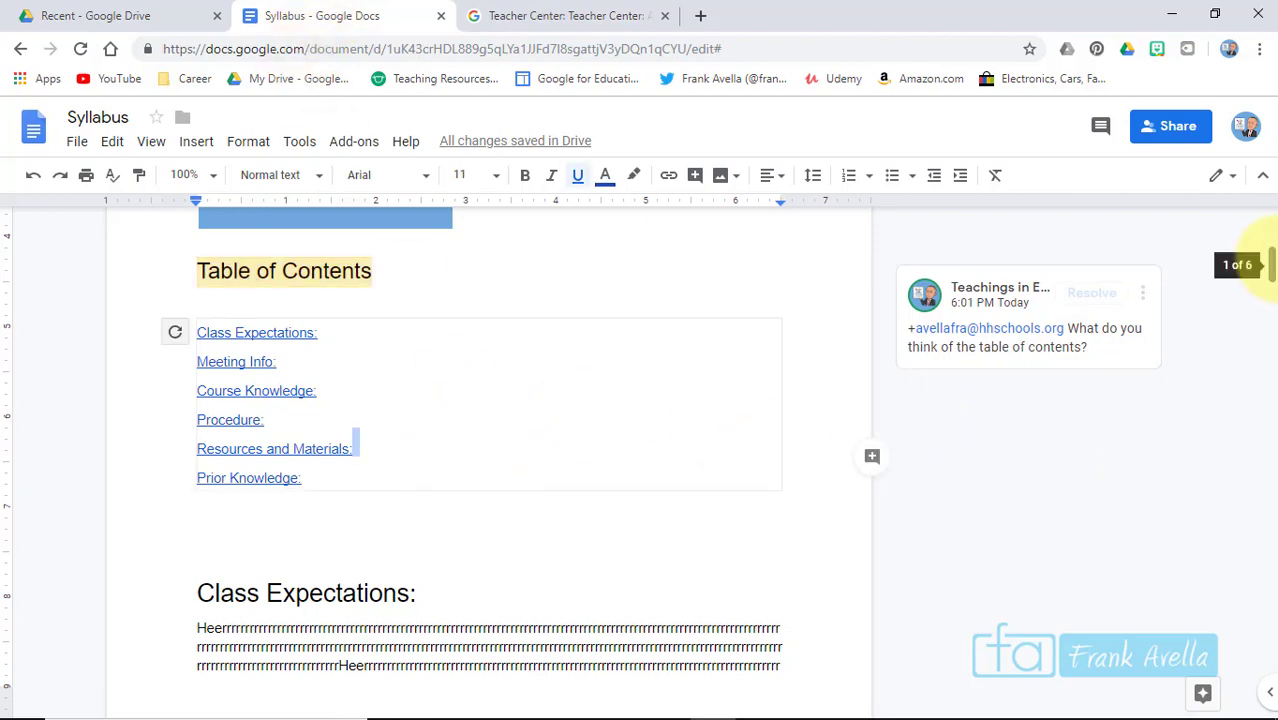
pyautogui.moveTo(1268, 265); pyautogui.dragTo(1268, 397)
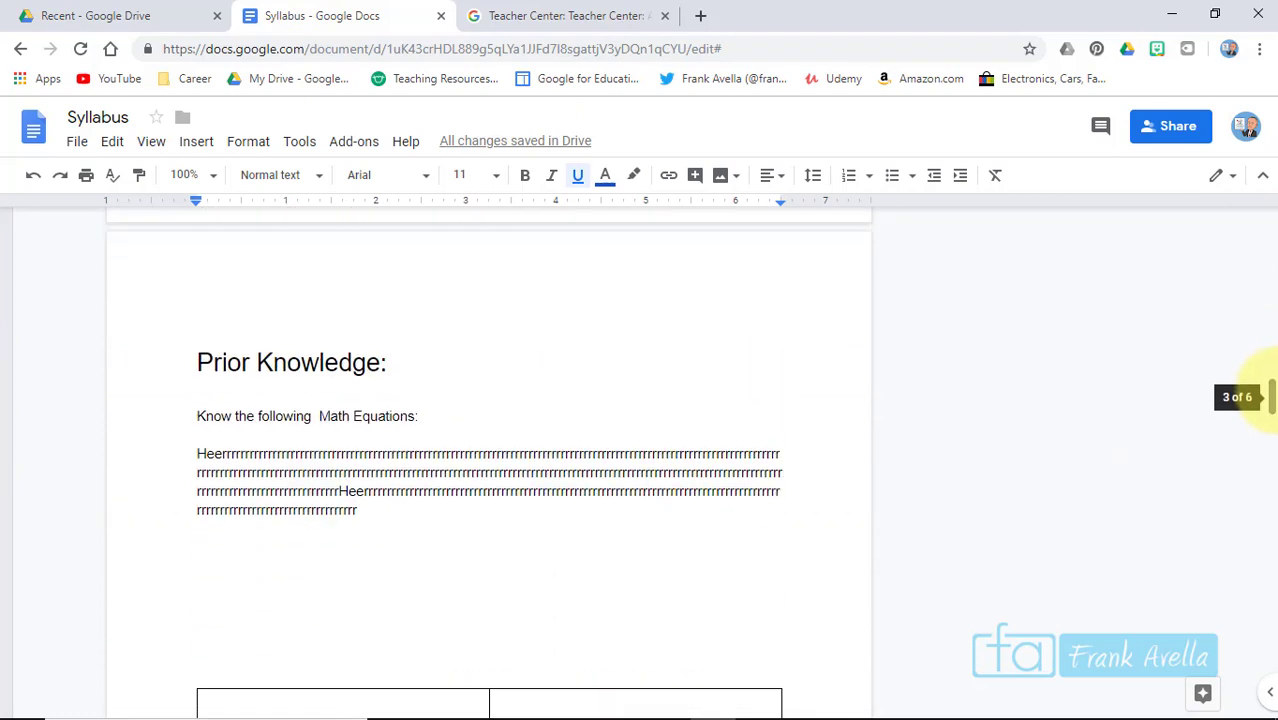
pyautogui.click(428, 420)
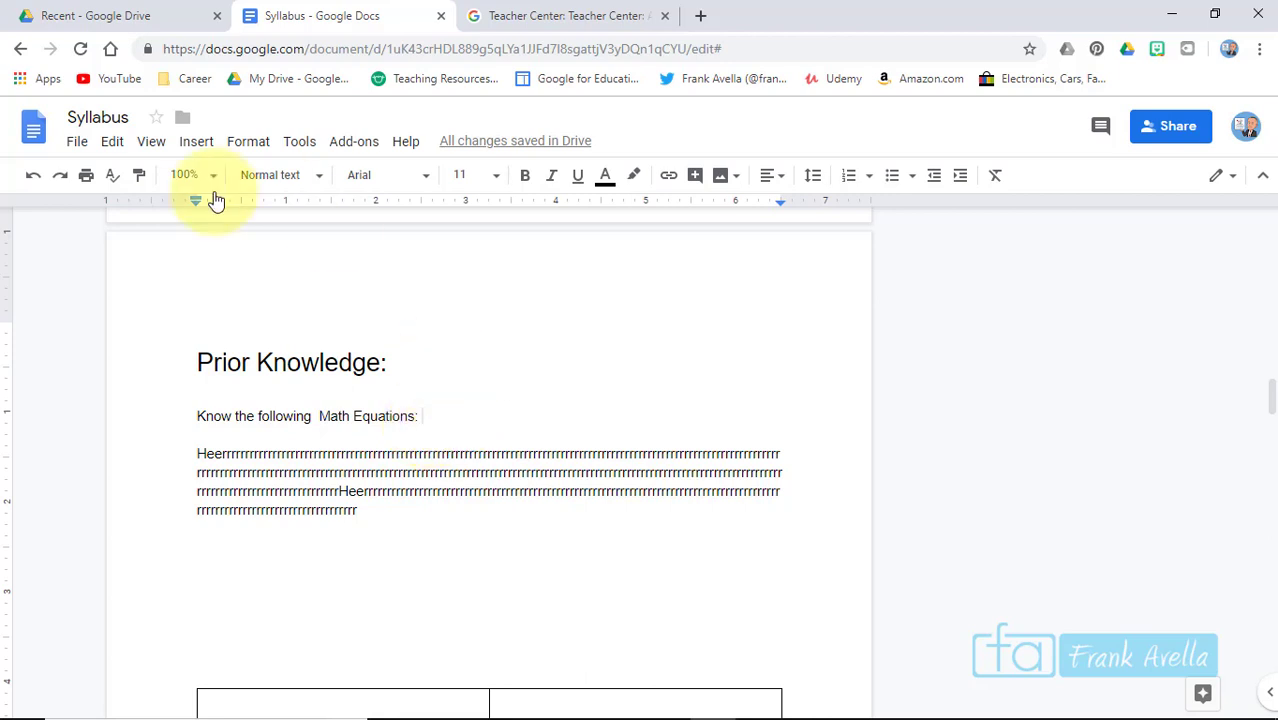
pyautogui.click(206, 146)
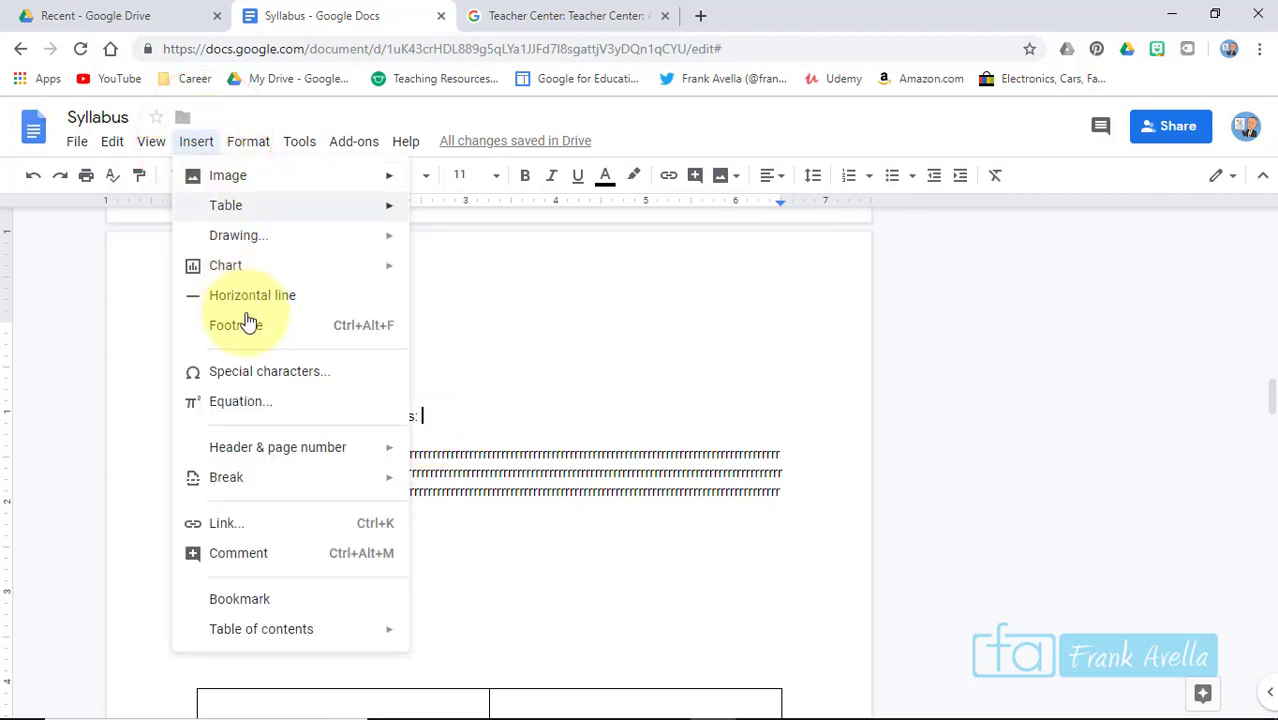
pyautogui.click(238, 403)
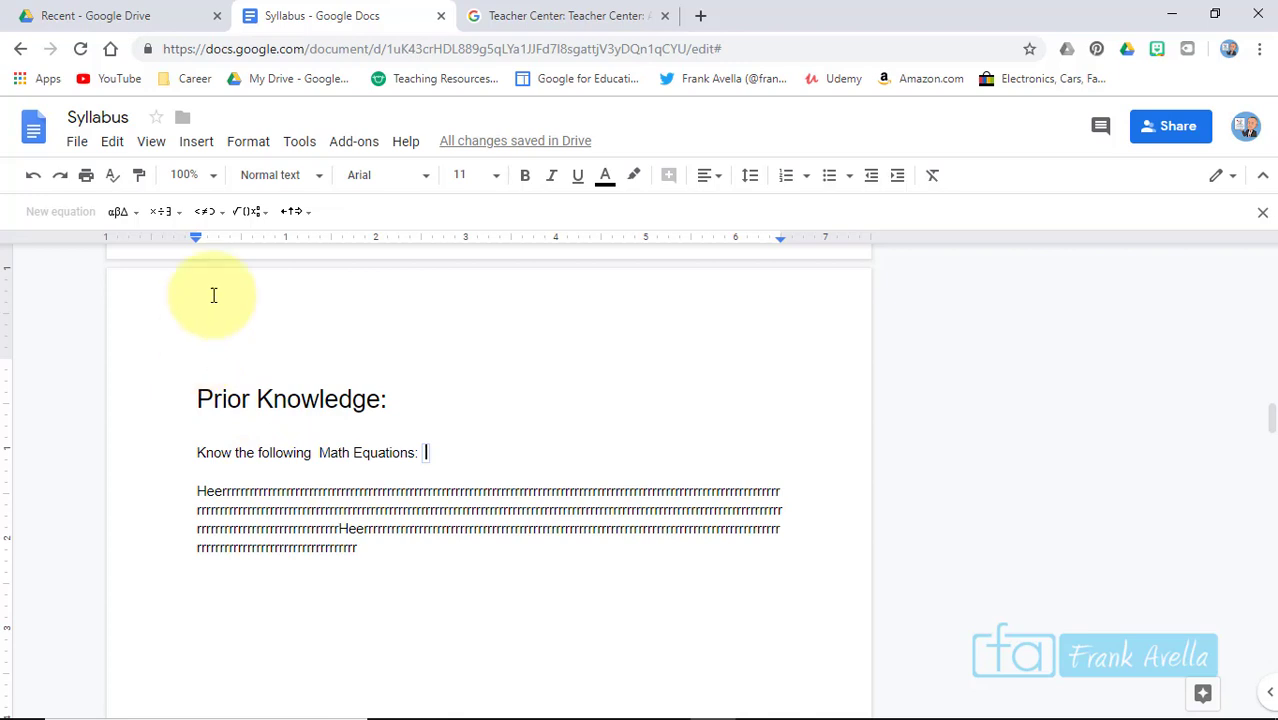
pyautogui.click(250, 214)
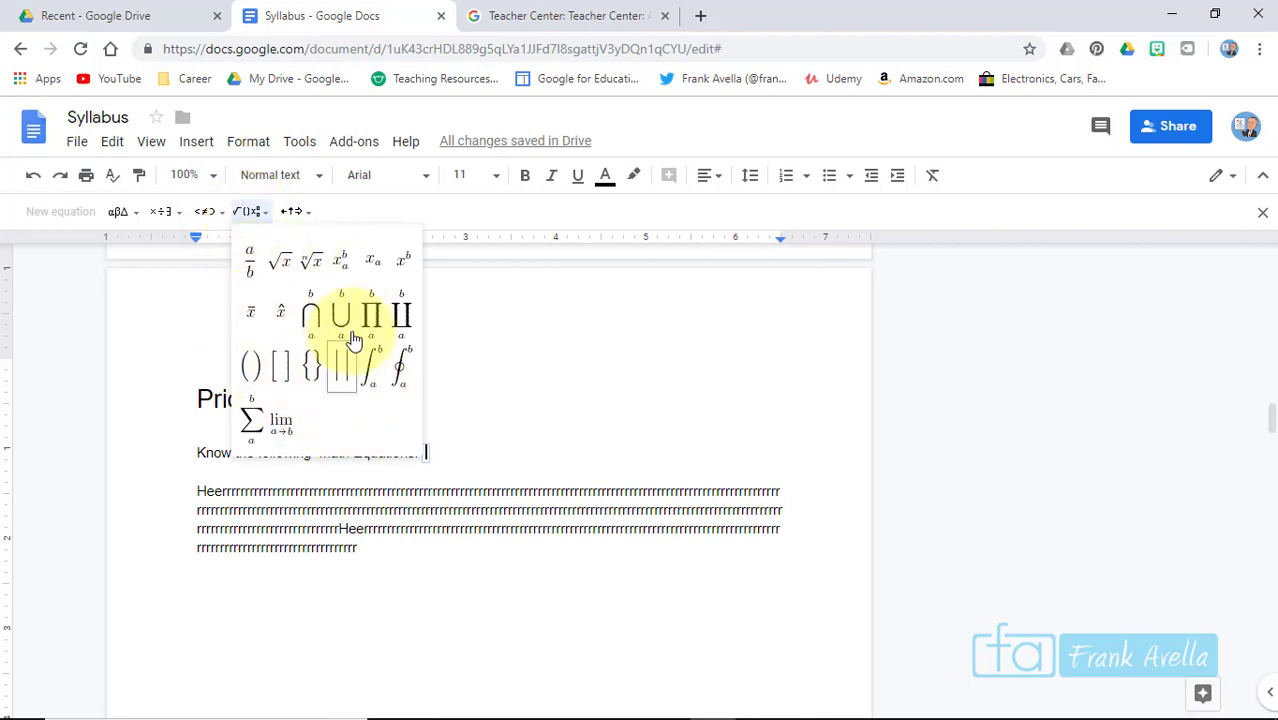
pyautogui.click(247, 270)
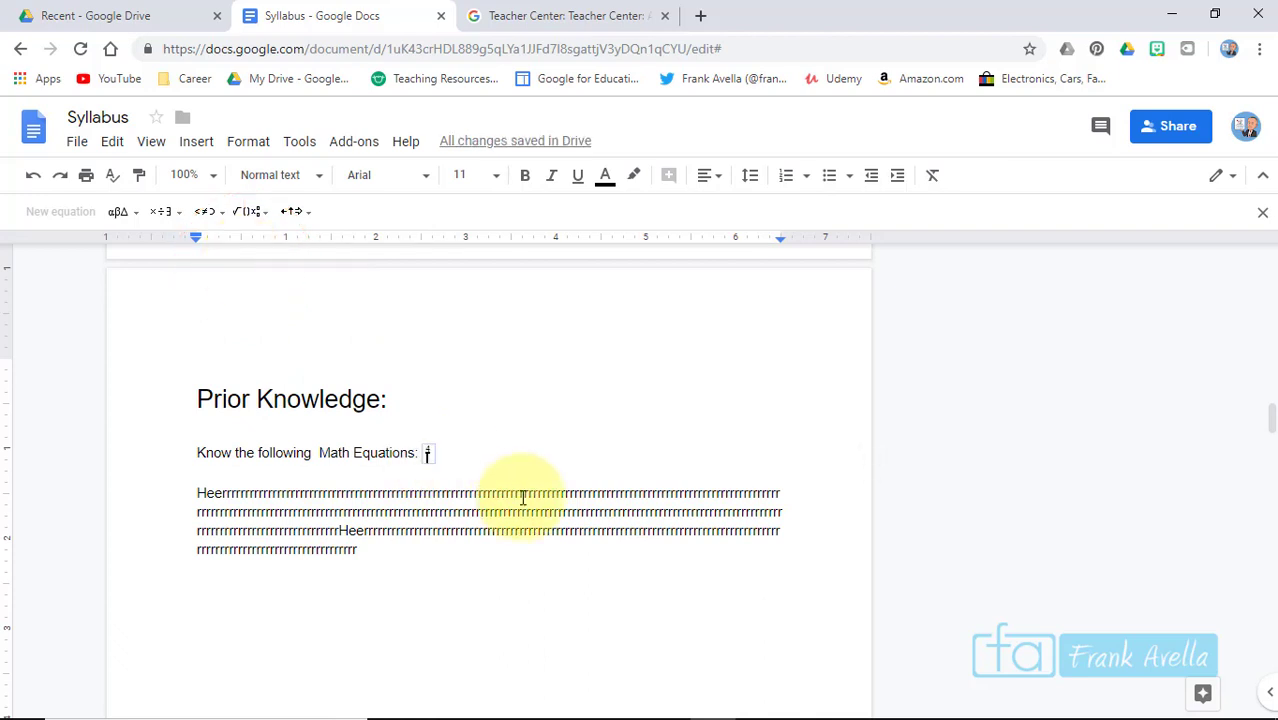
pyautogui.click(427, 451)
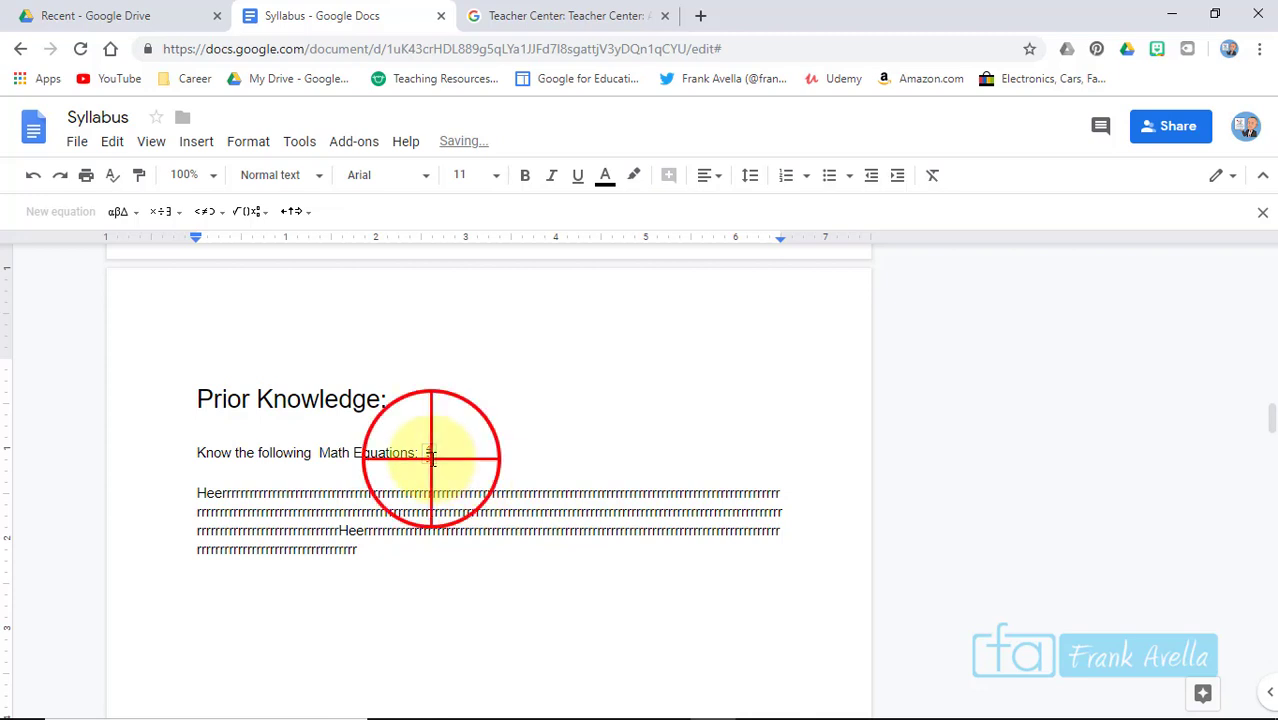
pyautogui.click(498, 178)
# Make the 4/3 fraction equation size 24 and place the cursor right after it
pyautogui.click(476, 420)
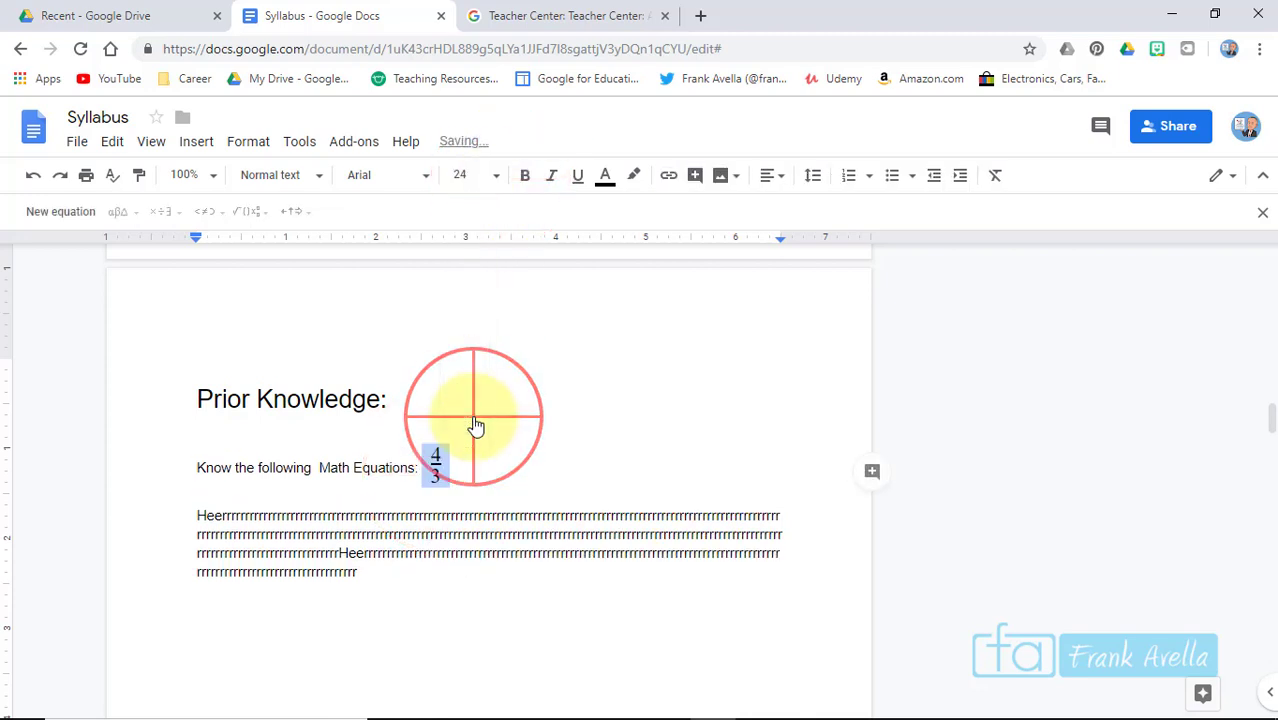
pyautogui.click(481, 511)
pyautogui.click(451, 462)
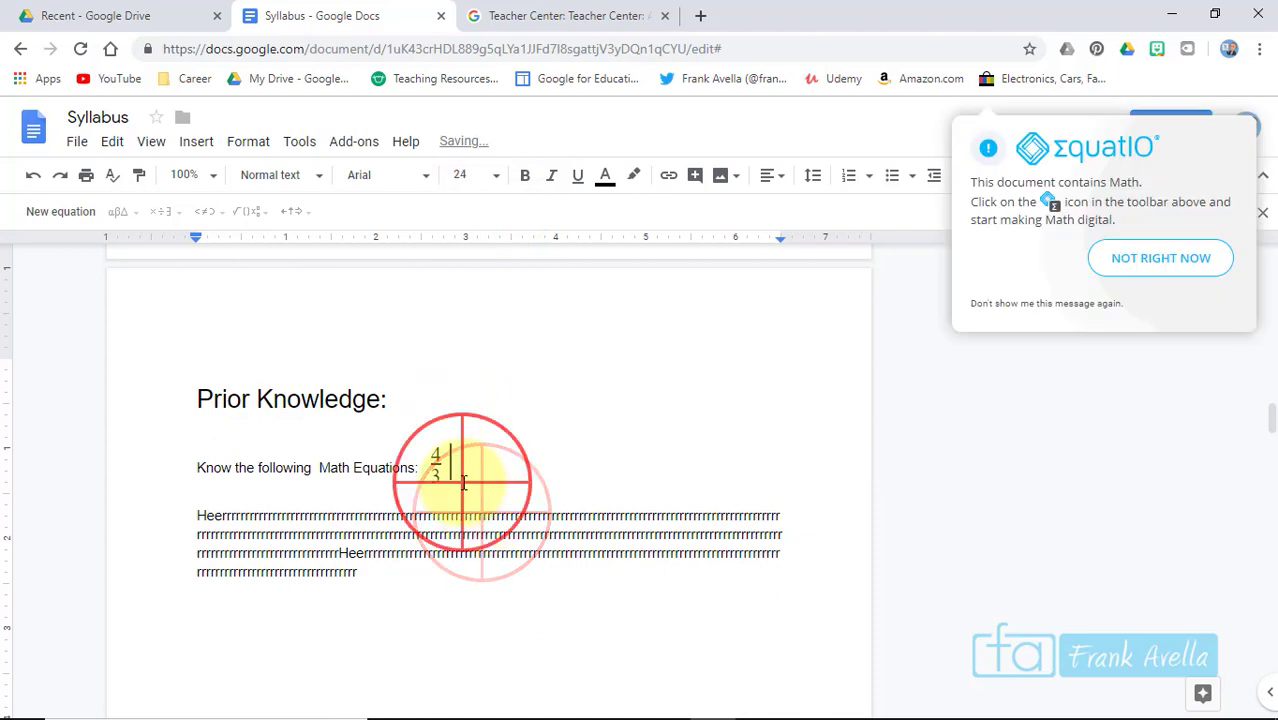
pyautogui.click(196, 143)
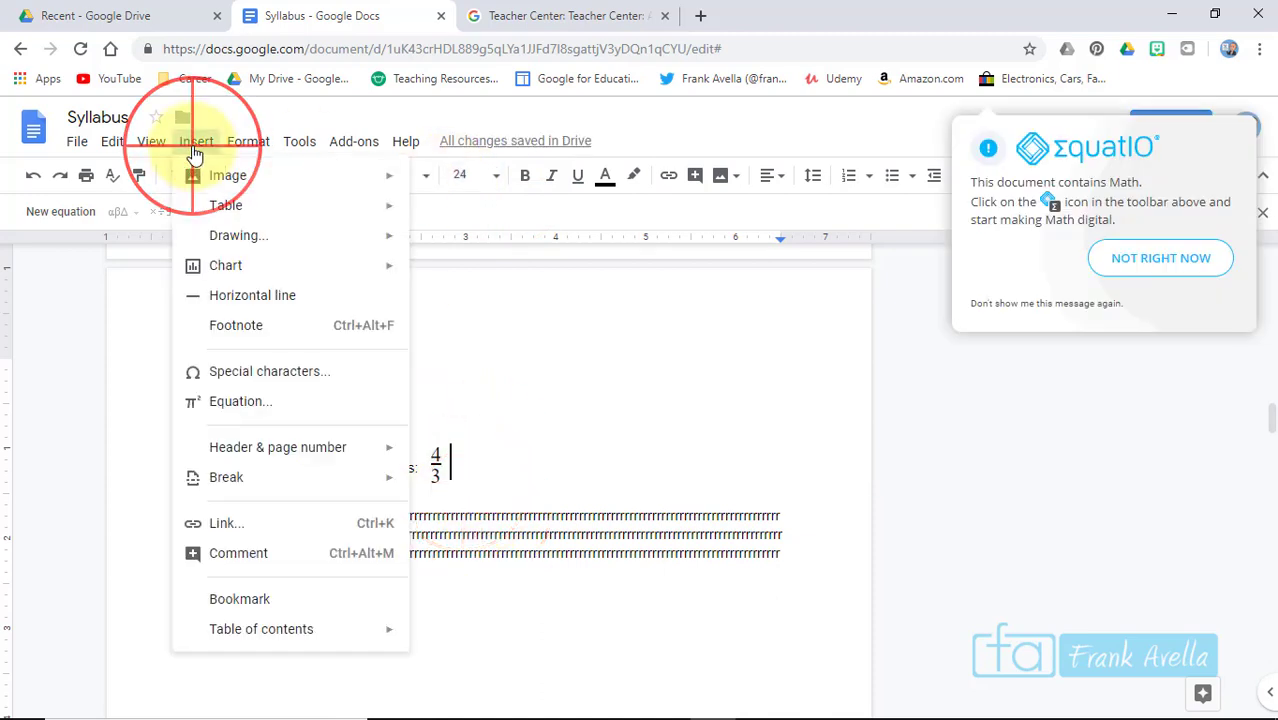
pyautogui.click(531, 350)
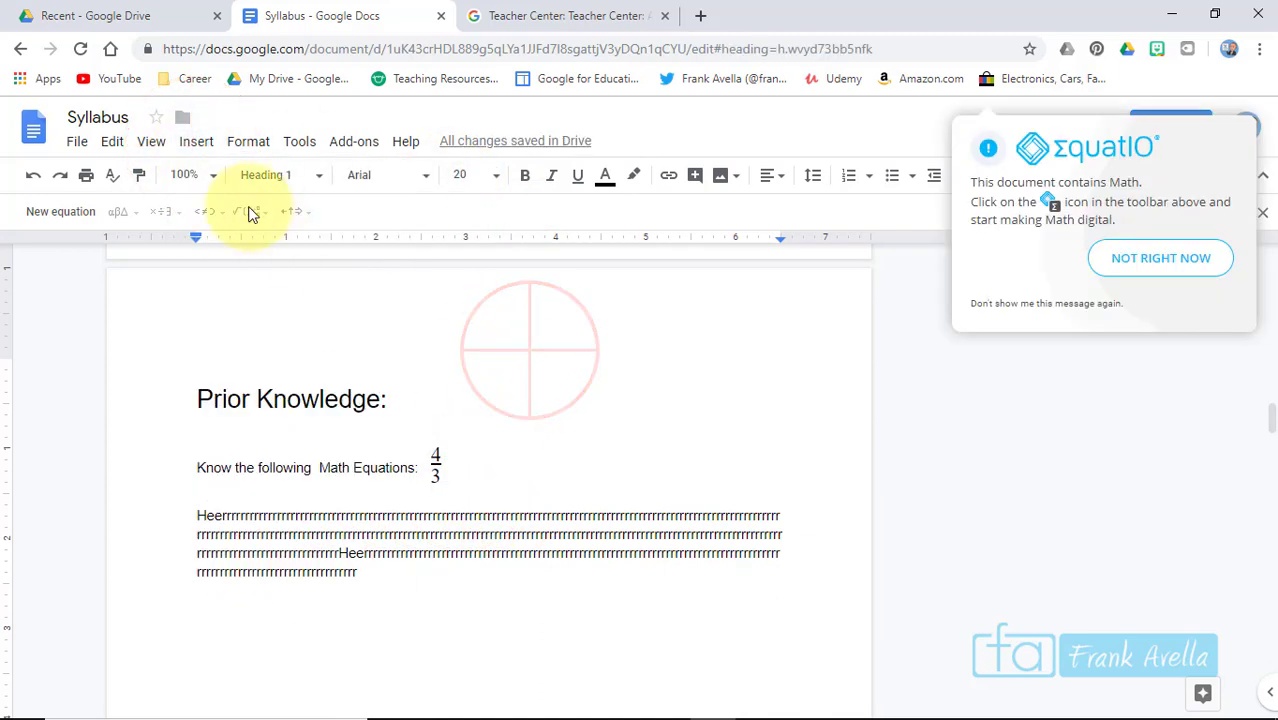
pyautogui.click(452, 468)
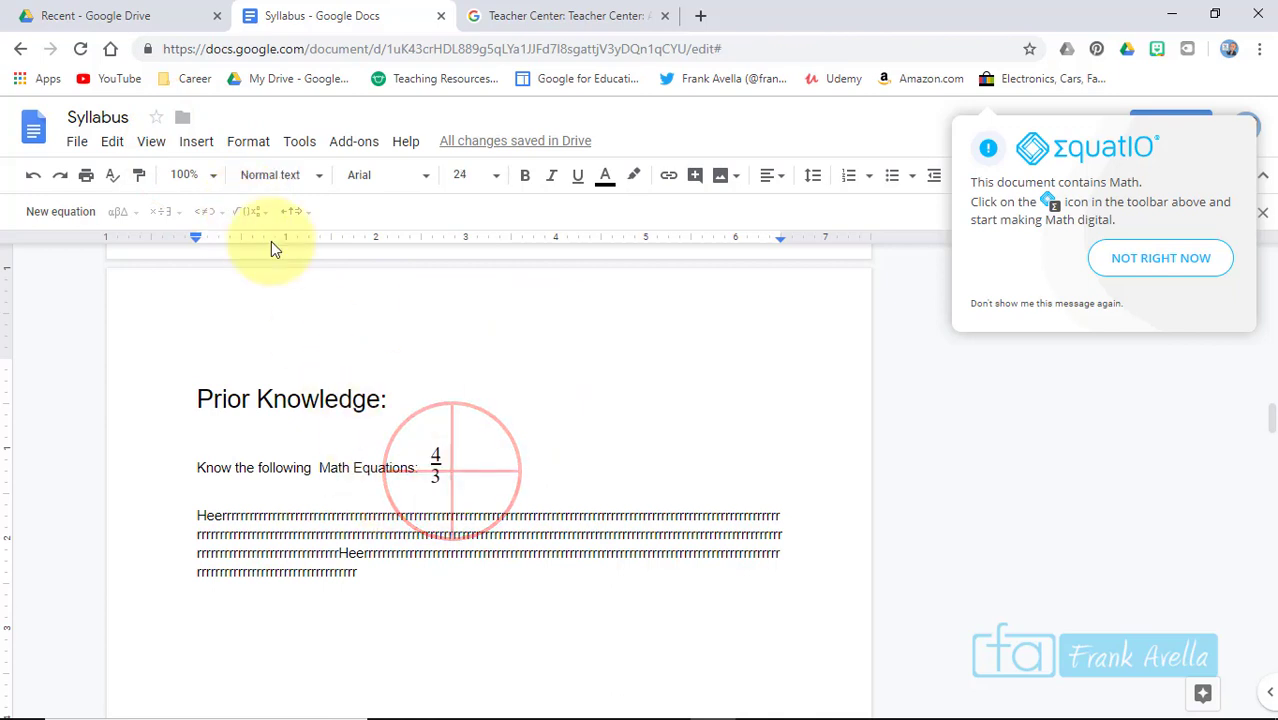
# Insert a new square root of 234 equation right after the 4/3 fraction
pyautogui.click(187, 145)
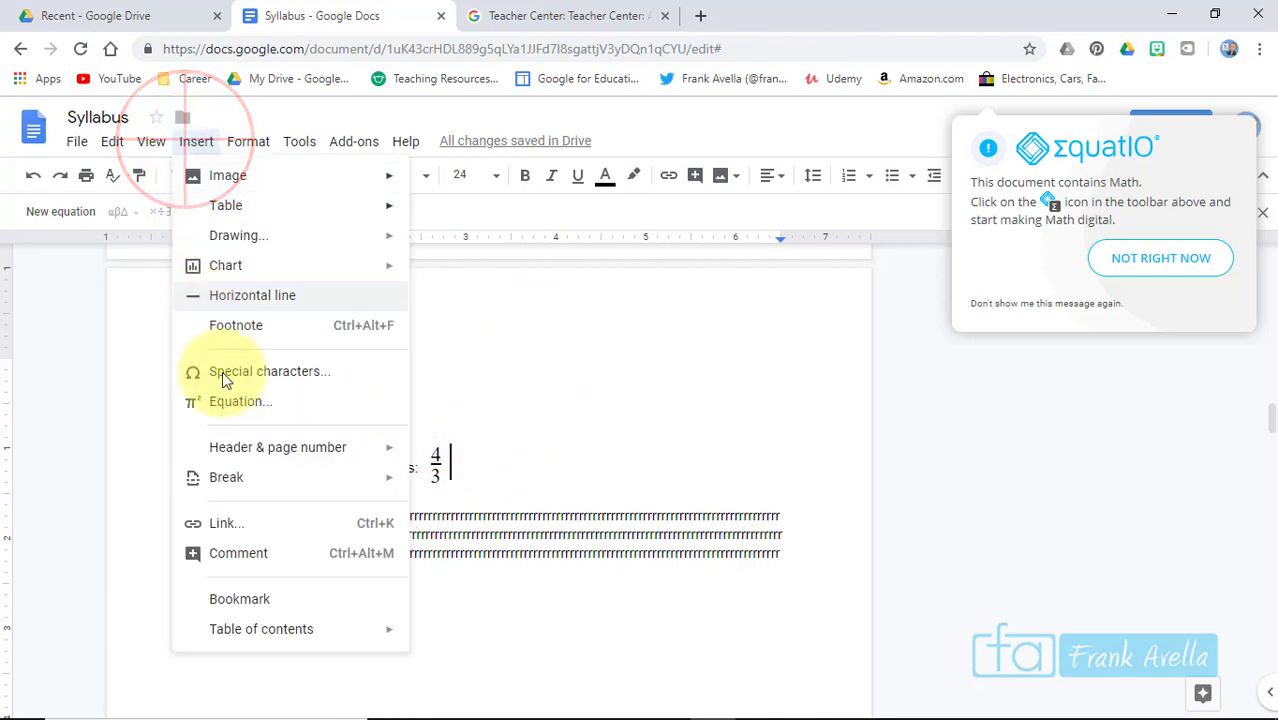
pyautogui.click(262, 410)
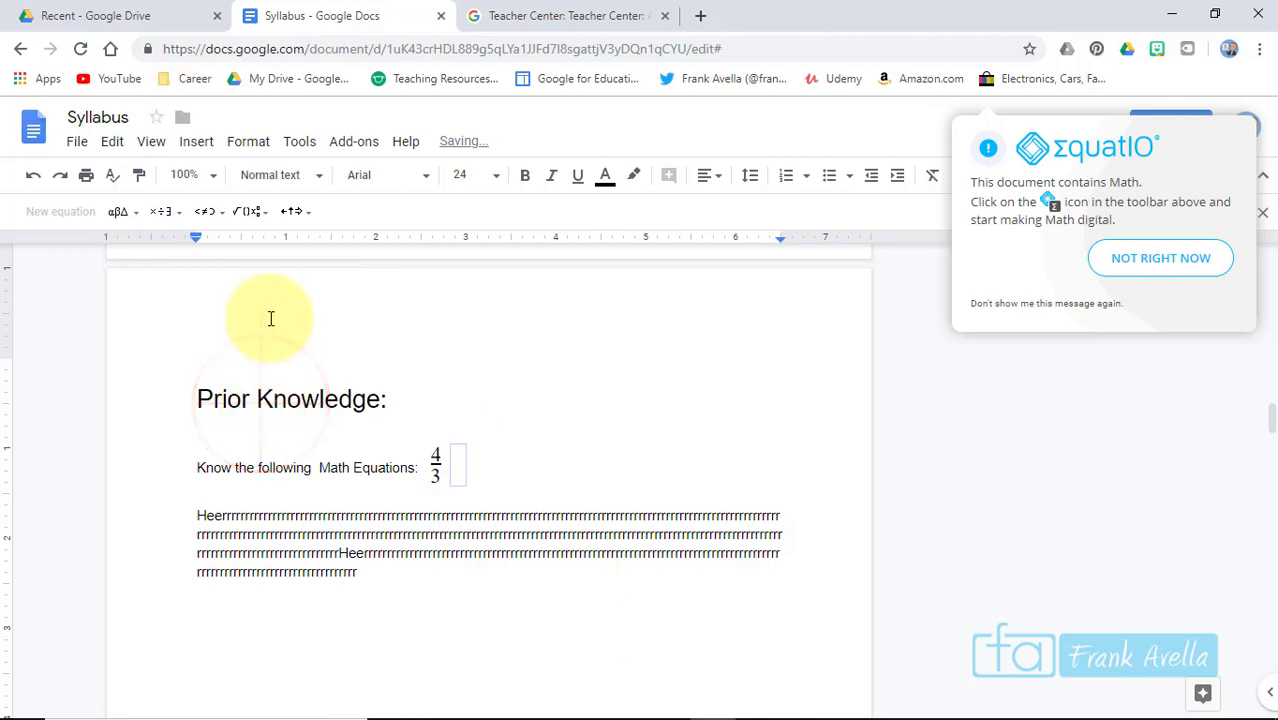
pyautogui.click(250, 212)
pyautogui.click(281, 261)
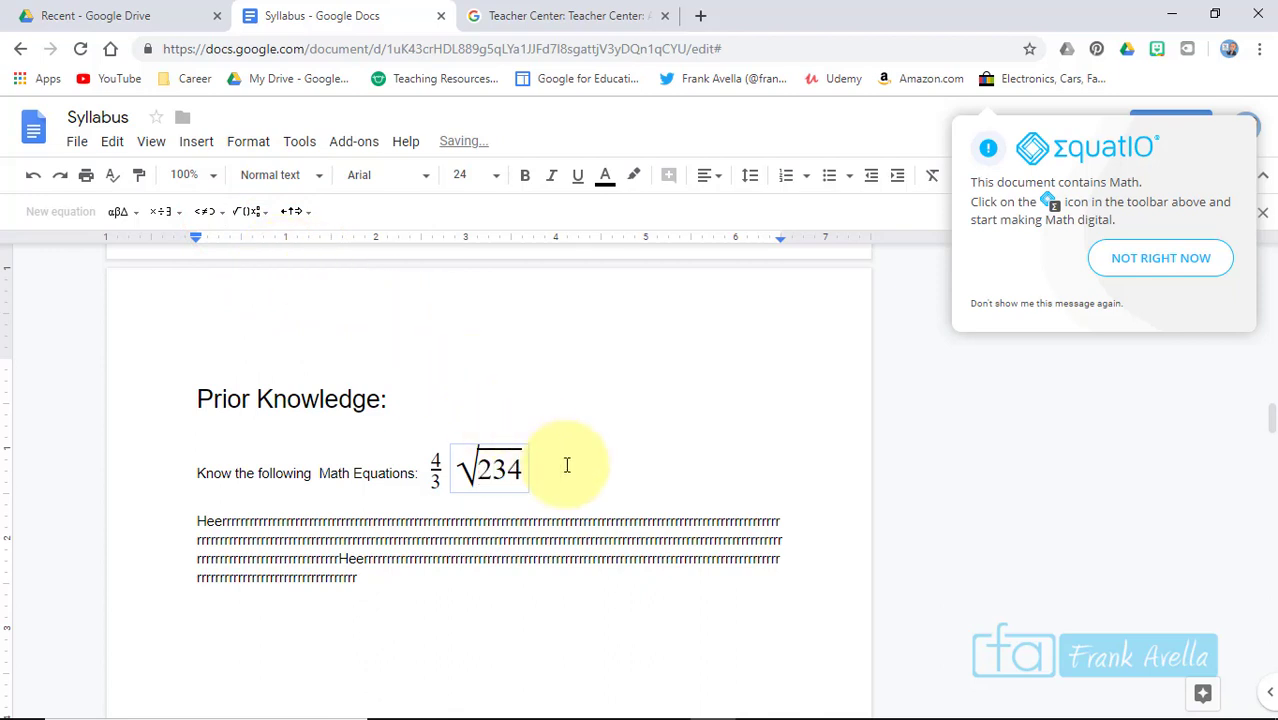
pyautogui.click(603, 492)
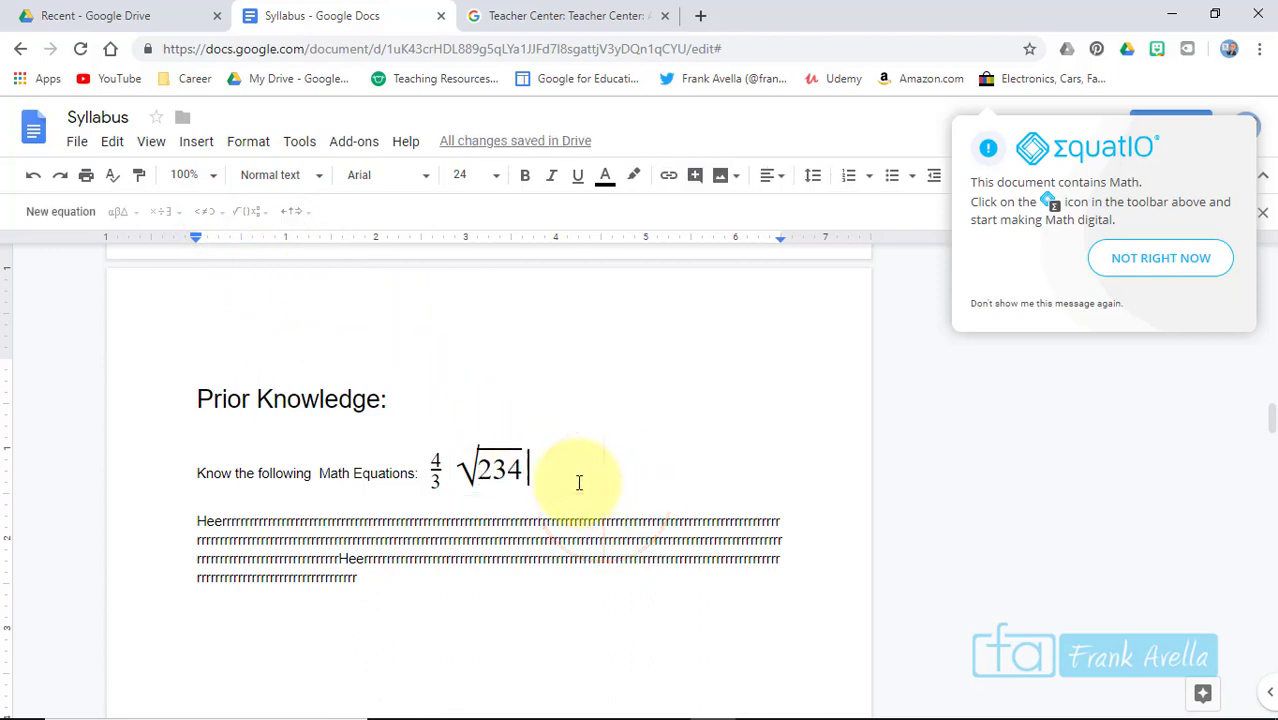
pyautogui.click(699, 592)
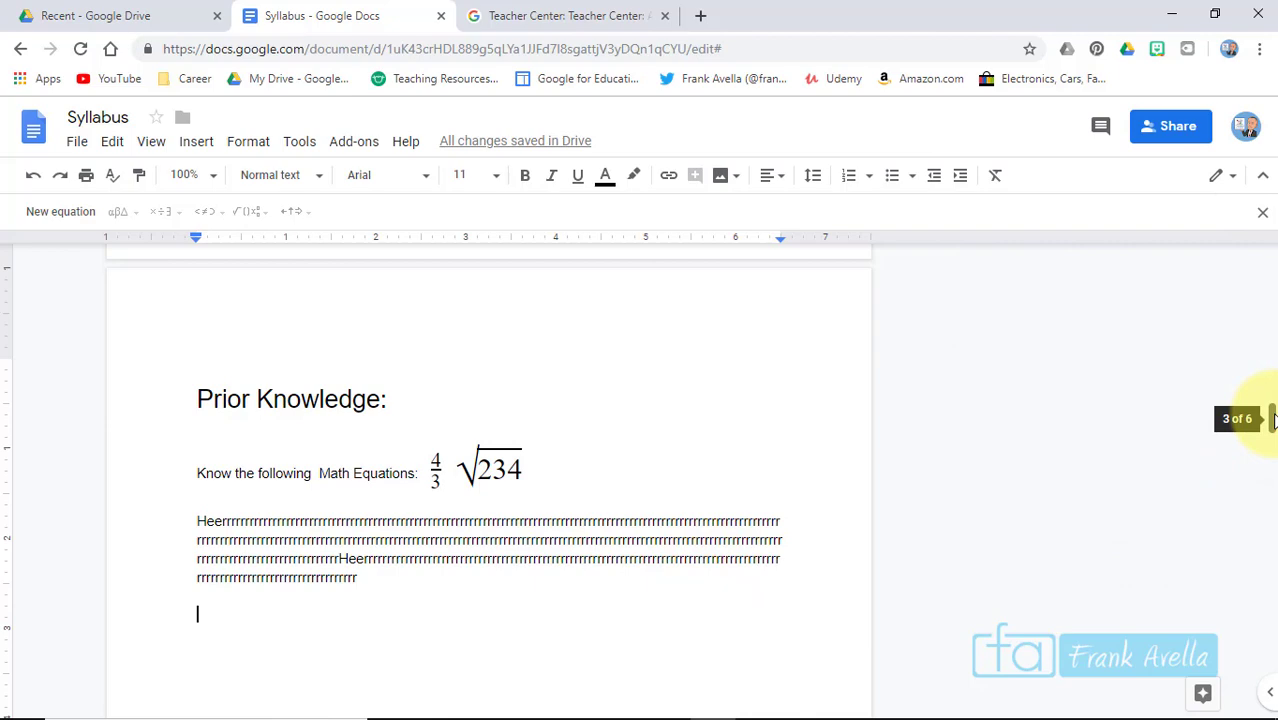
# Shift the waving avatar slightly left within the cyan Mr. Avella banner
pyautogui.moveTo(1272, 420); pyautogui.dragTo(1271, 654)
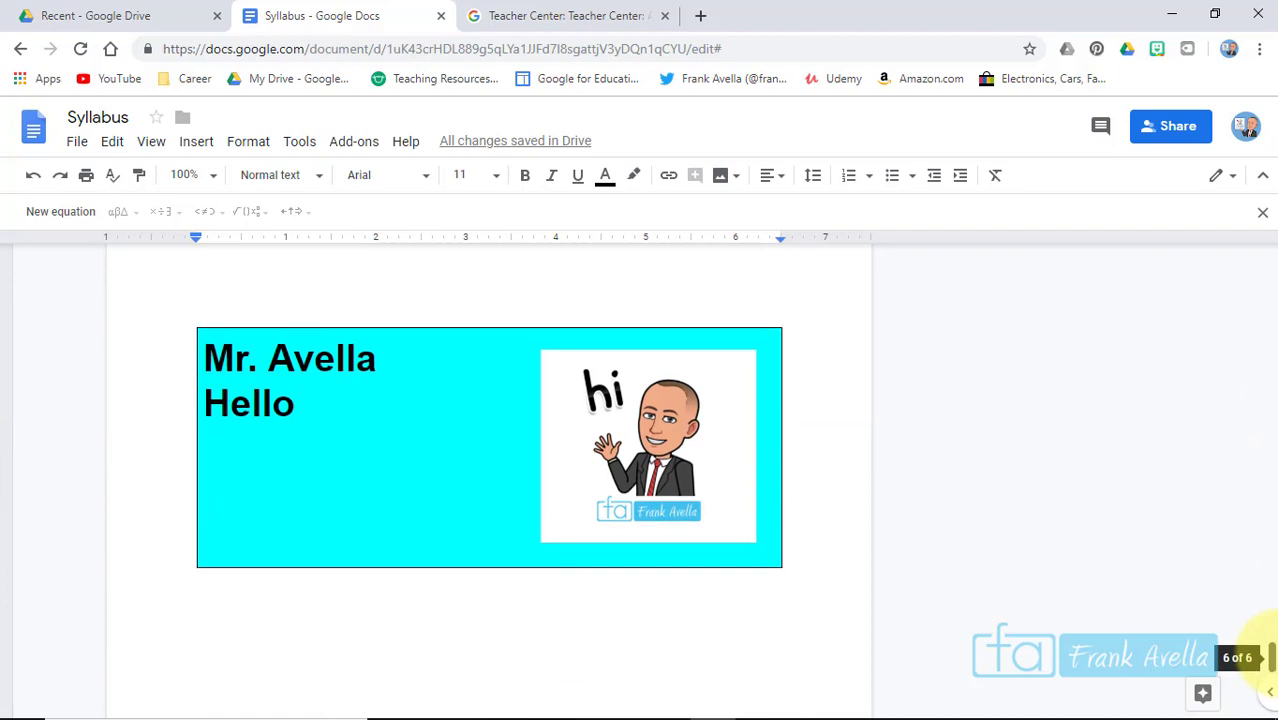
pyautogui.click(666, 413)
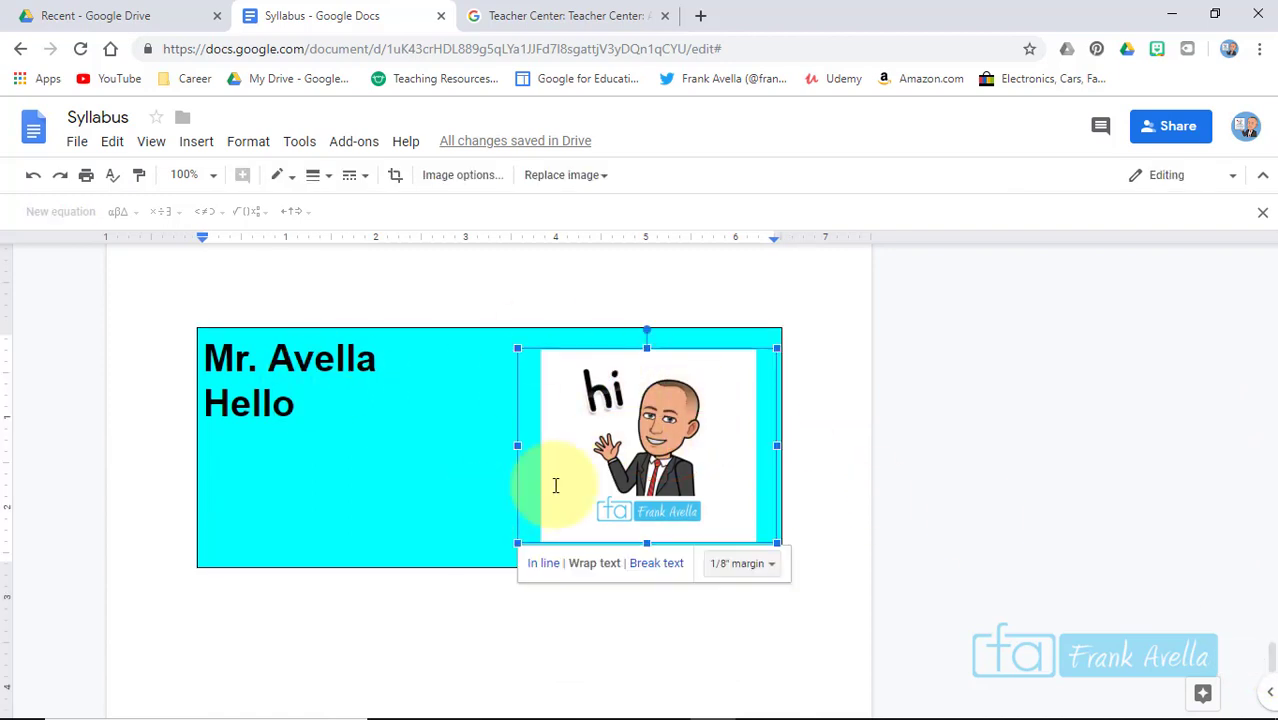
pyautogui.click(633, 447)
pyautogui.moveTo(631, 447); pyautogui.dragTo(622, 447)
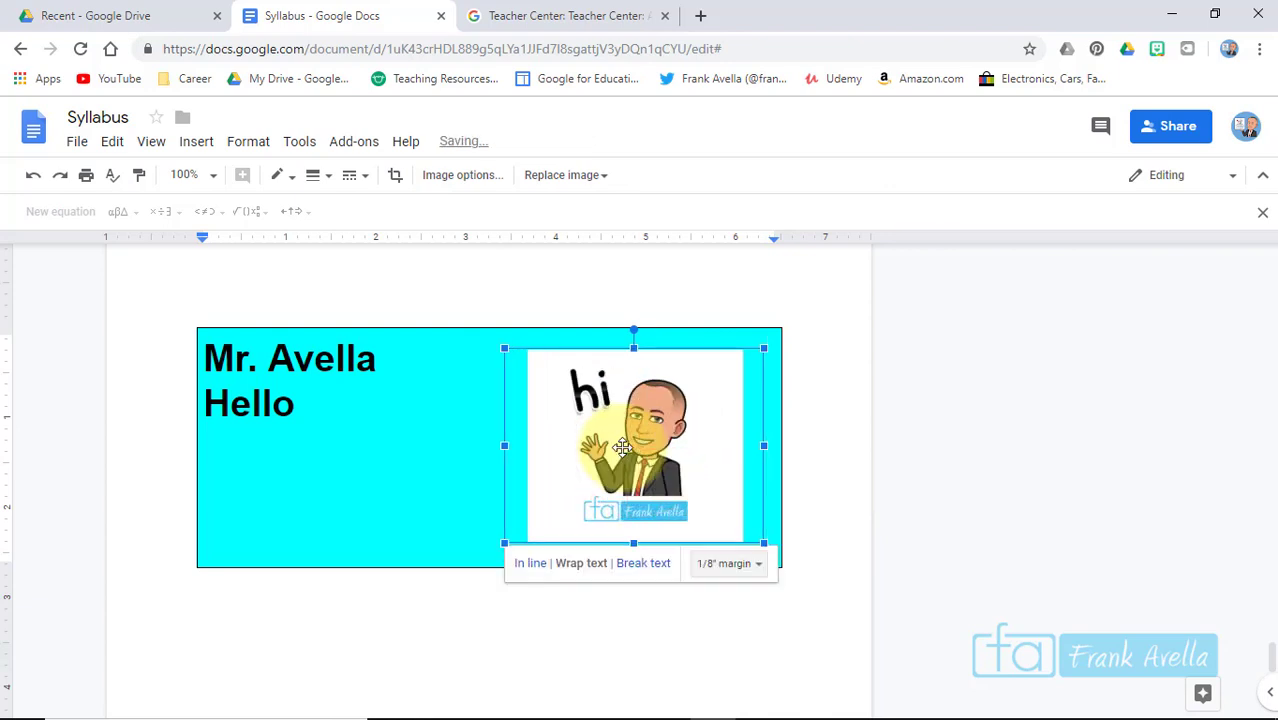
# Crop a little off the avatar's left, right, bottom and top edges
pyautogui.click(396, 178)
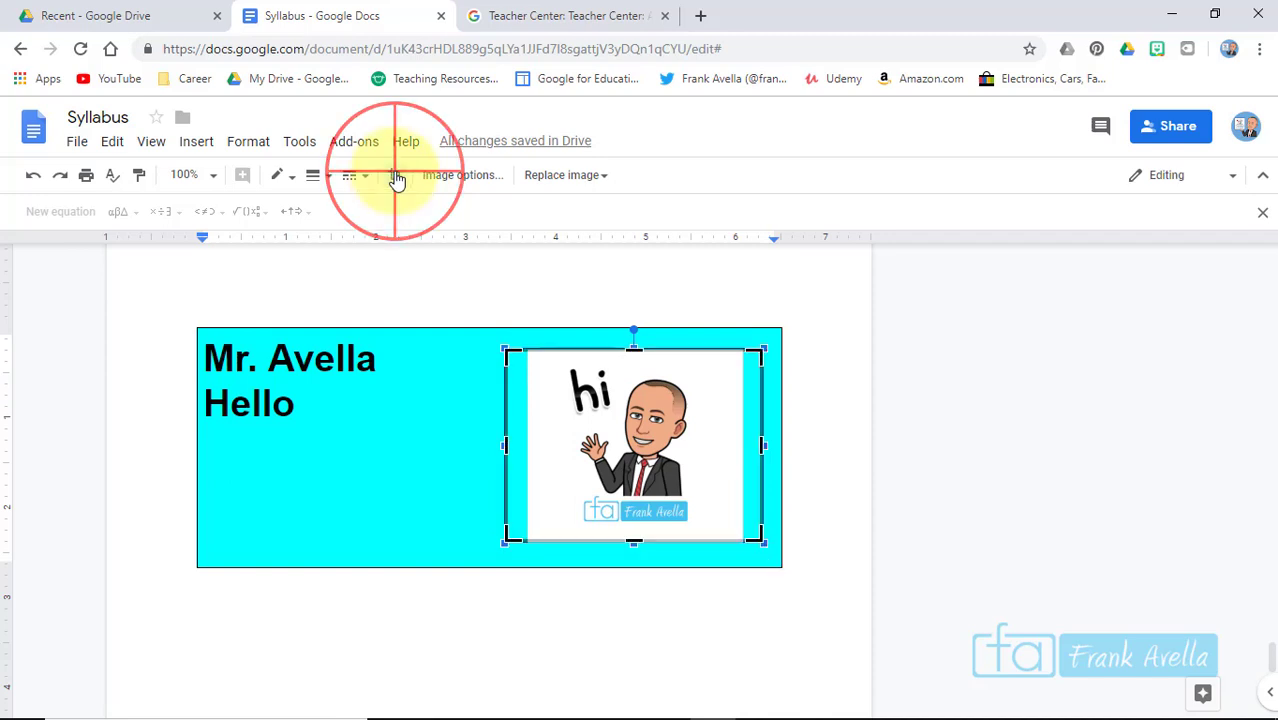
pyautogui.moveTo(508, 449); pyautogui.dragTo(539, 449)
pyautogui.moveTo(763, 447); pyautogui.dragTo(728, 445)
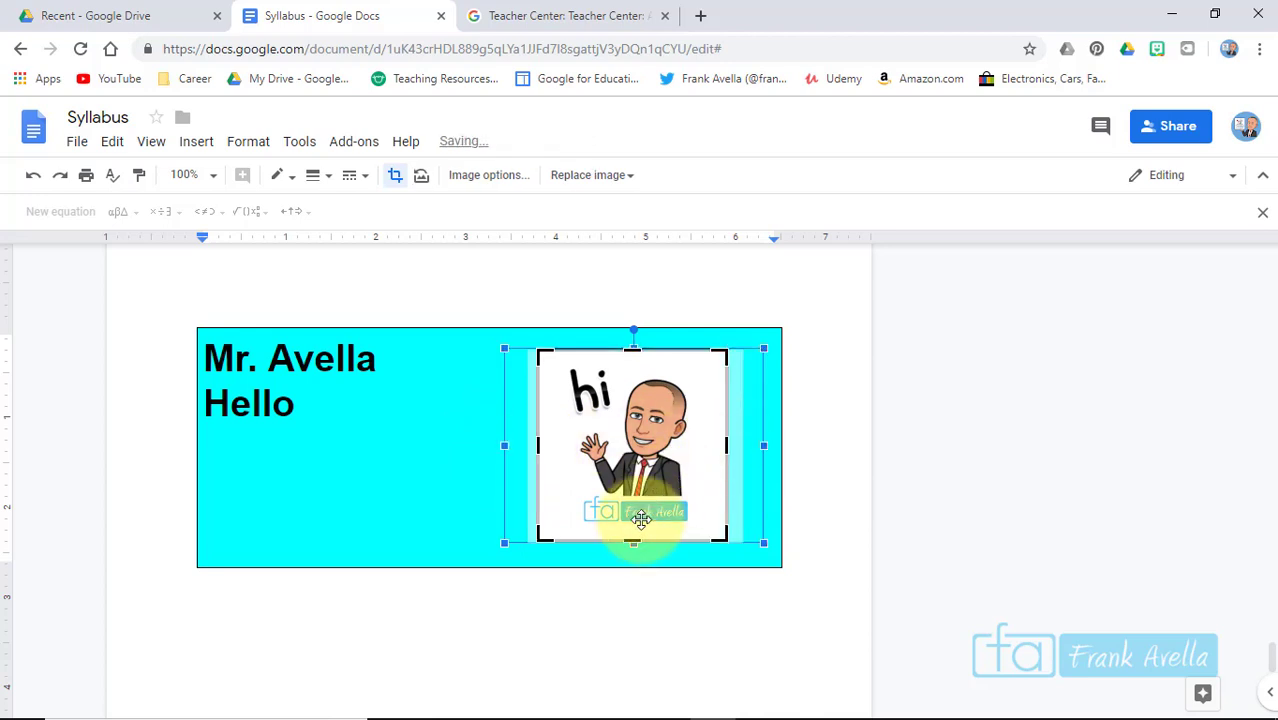
pyautogui.moveTo(636, 535); pyautogui.dragTo(637, 527)
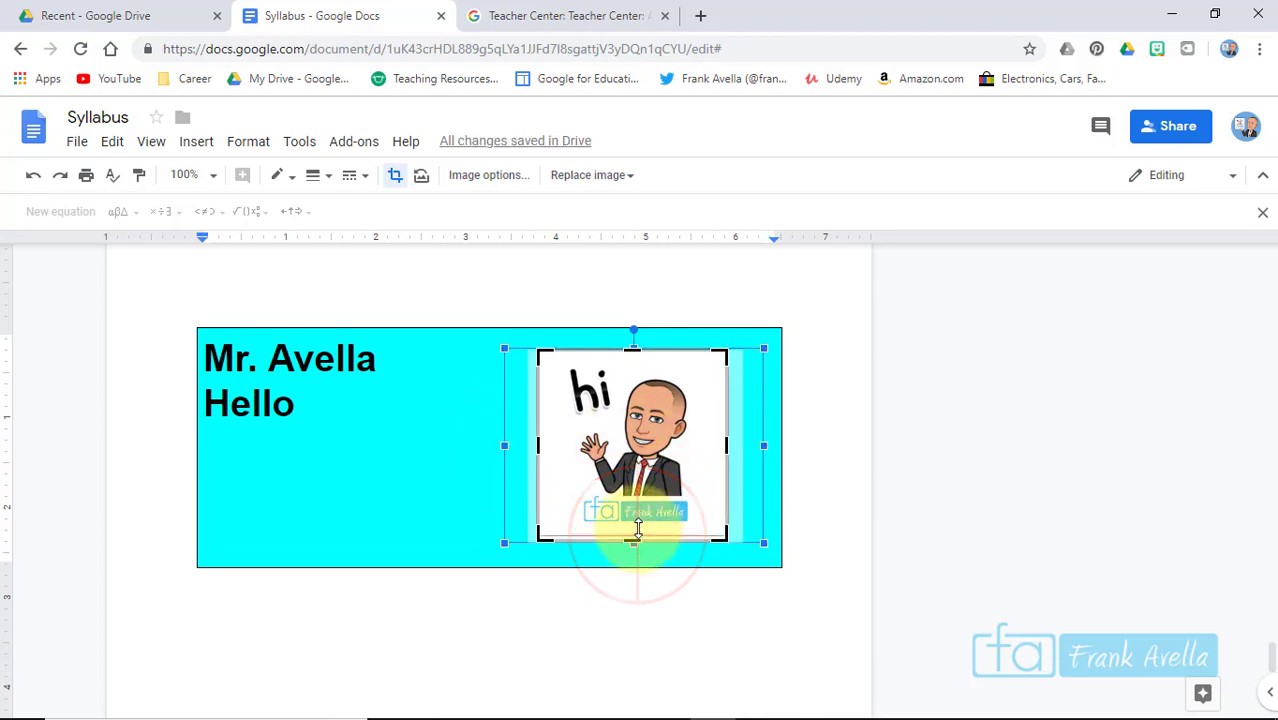
pyautogui.moveTo(636, 352); pyautogui.dragTo(636, 359)
pyautogui.click(826, 405)
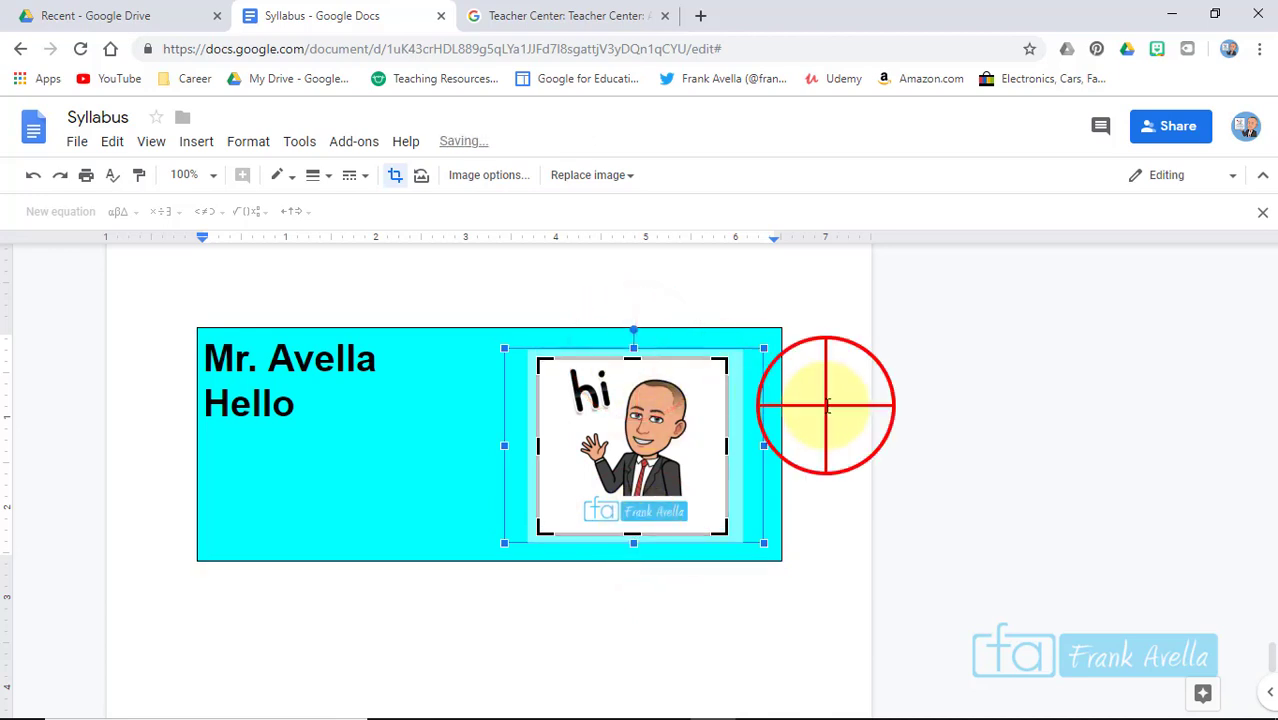
pyautogui.click(665, 443)
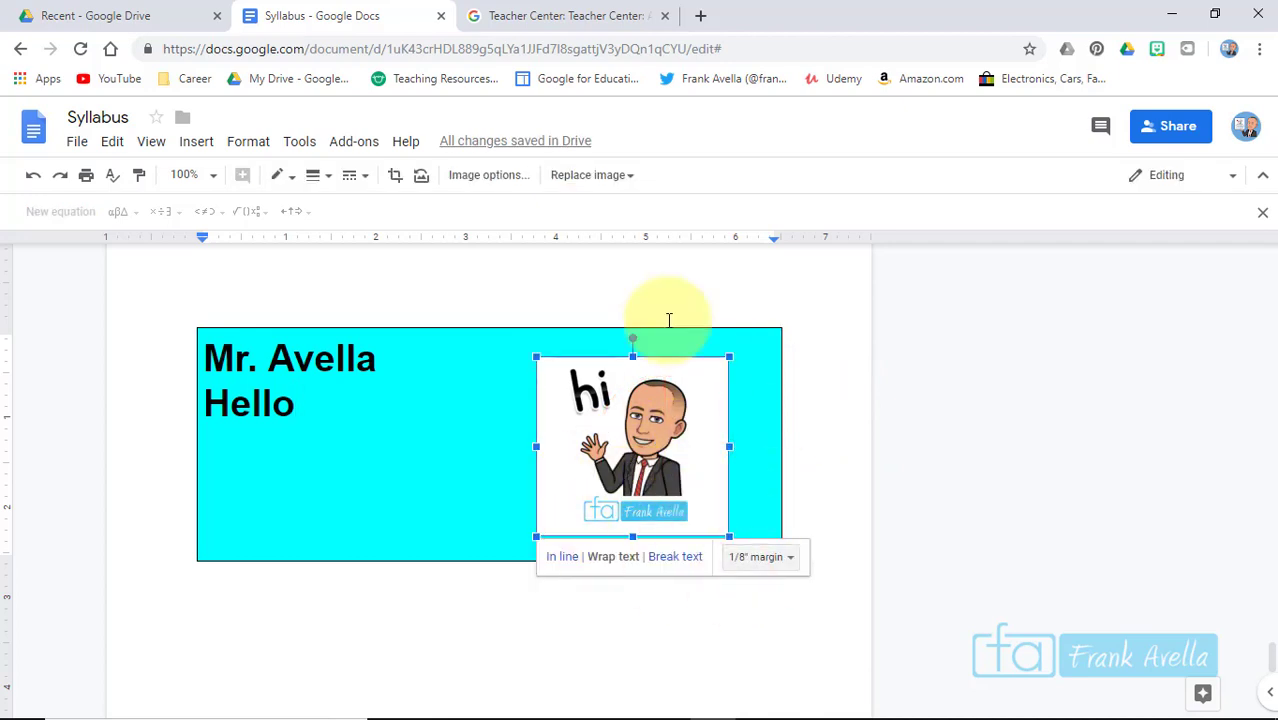
# Try the Light 6 and Negative recolours on the banner avatar
pyautogui.click(489, 177)
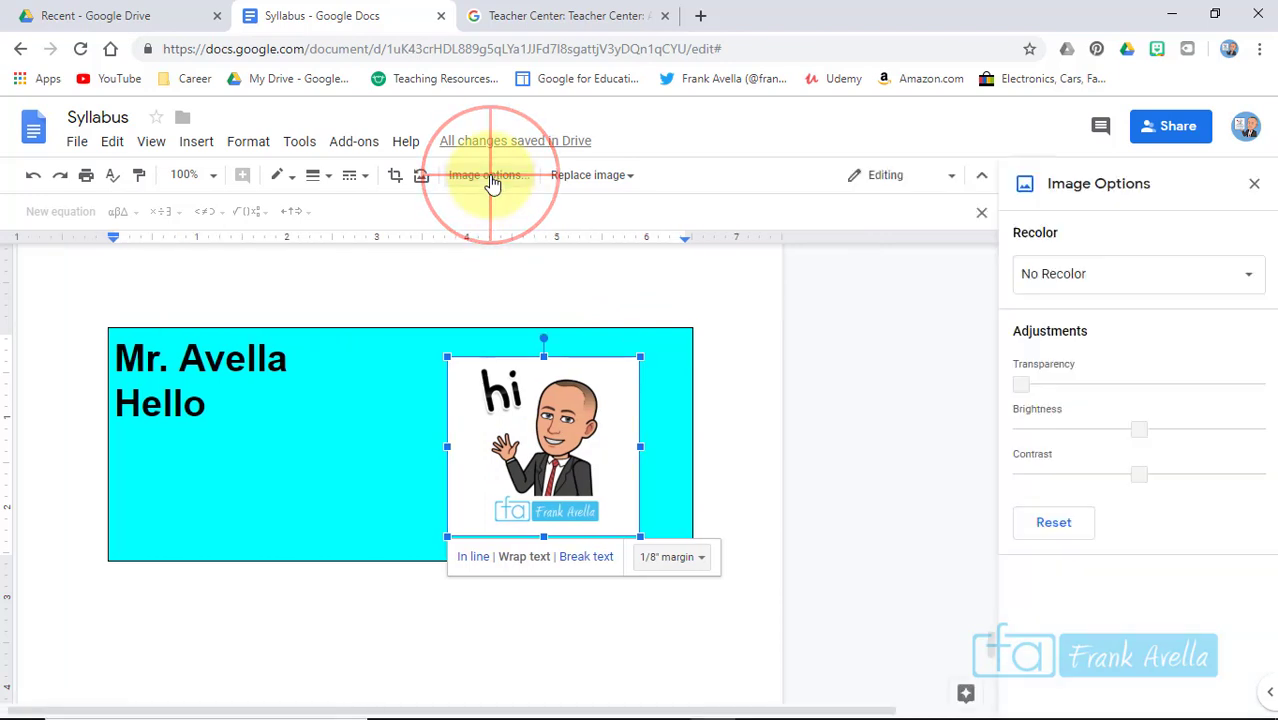
pyautogui.click(1124, 288)
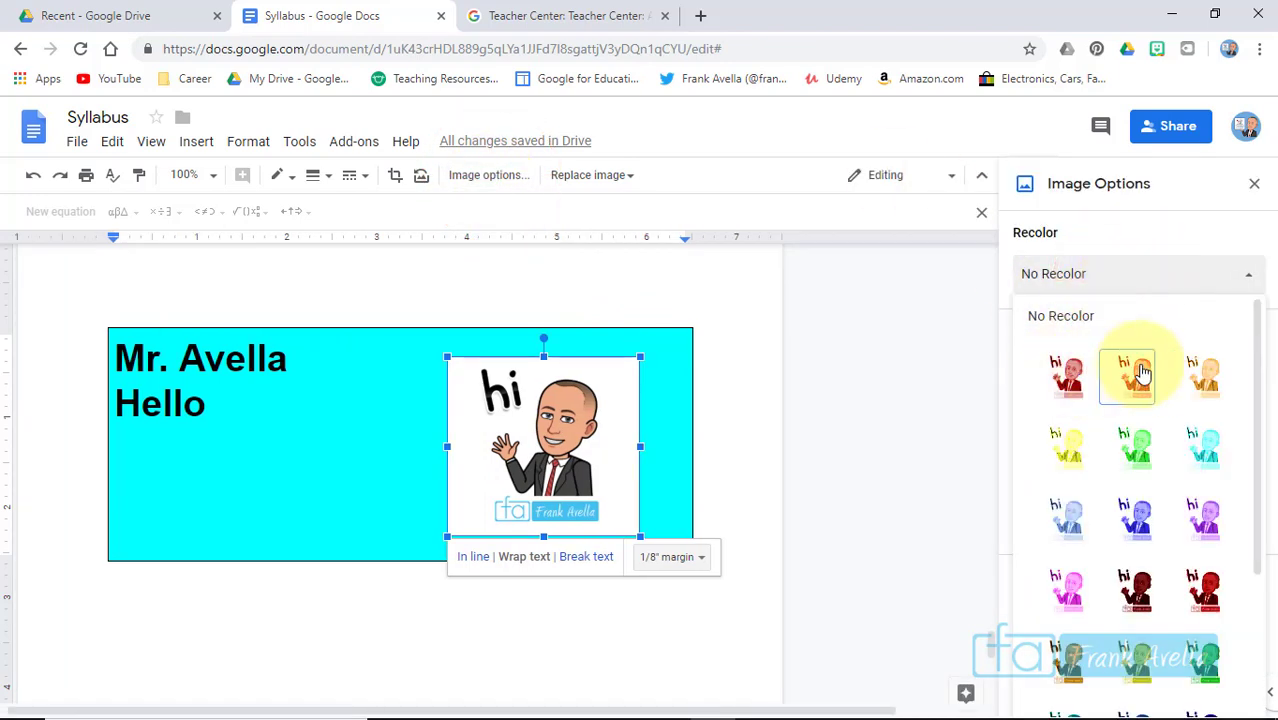
pyautogui.click(1206, 445)
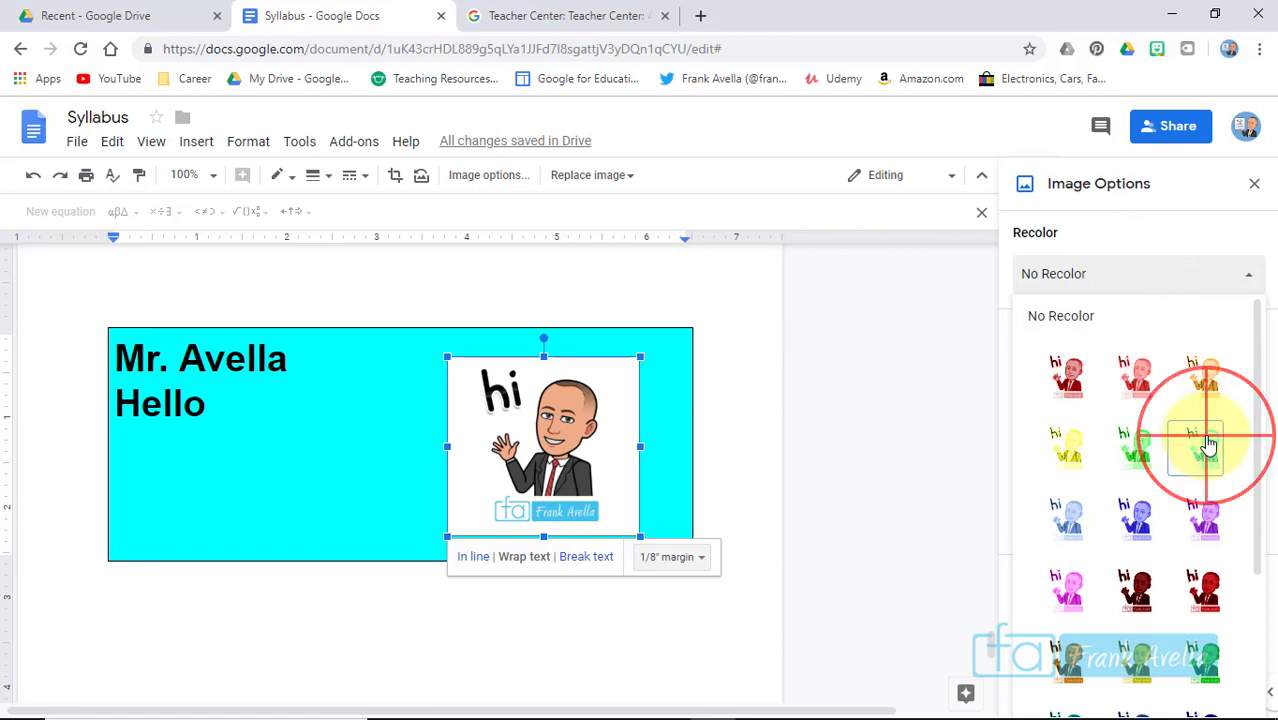
pyautogui.click(1116, 270)
pyautogui.click(1068, 658)
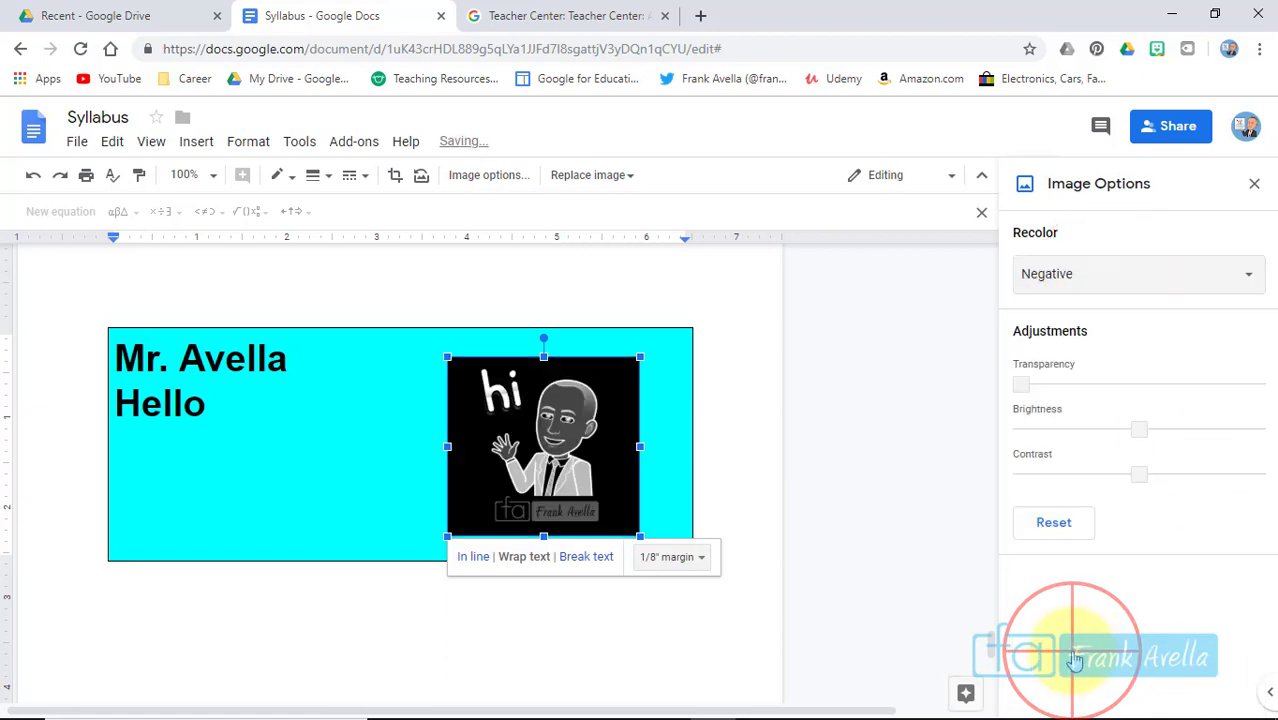
# Set No Recolor, then transparency about 13% and brightness +27% on the avatar
pyautogui.click(1240, 280)
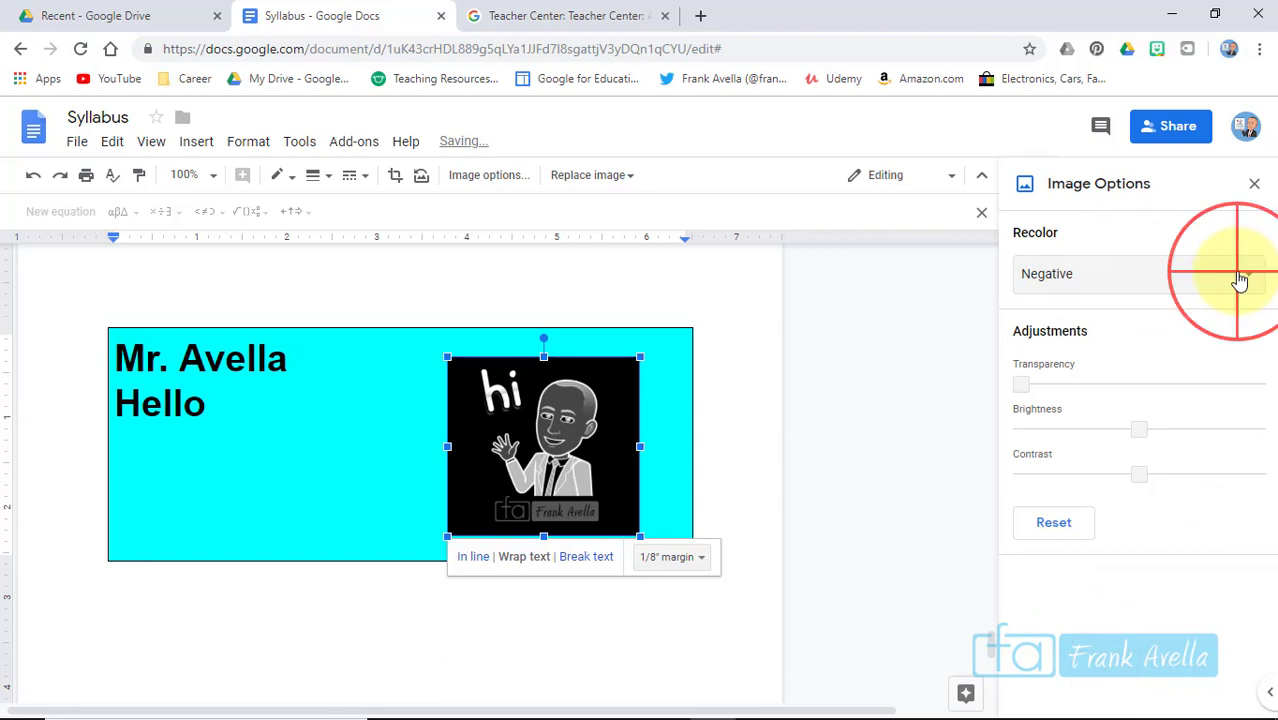
pyautogui.scroll(-1, 1263, 460)
pyautogui.moveTo(1258, 472); pyautogui.dragTo(1255, 400)
pyautogui.click(1068, 320)
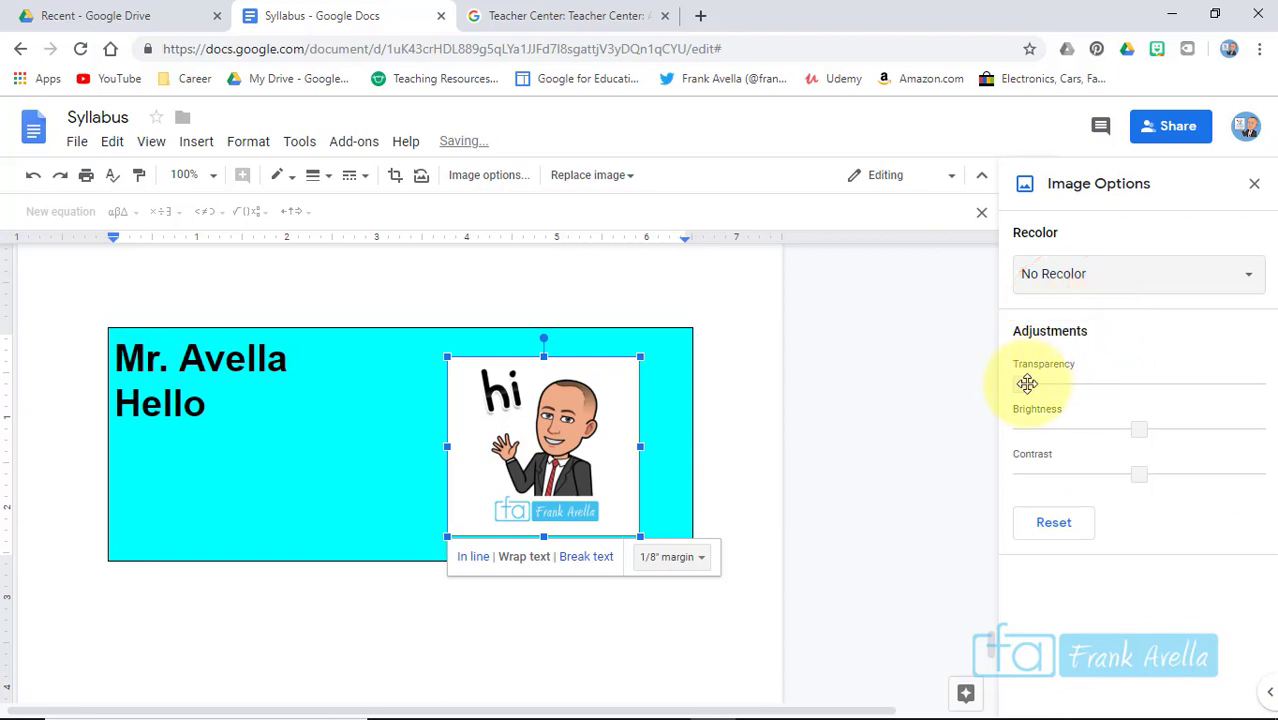
pyautogui.moveTo(1021, 385); pyautogui.dragTo(1049, 387)
pyautogui.moveTo(1139, 429); pyautogui.dragTo(1178, 429)
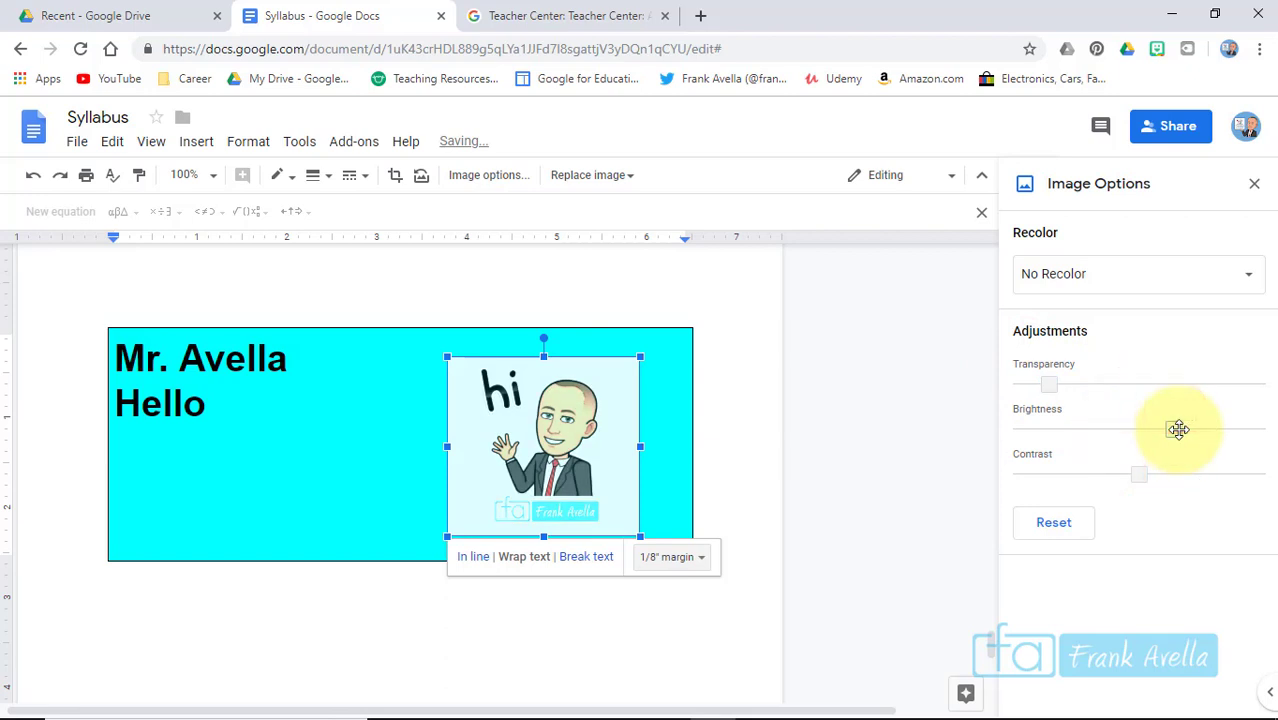